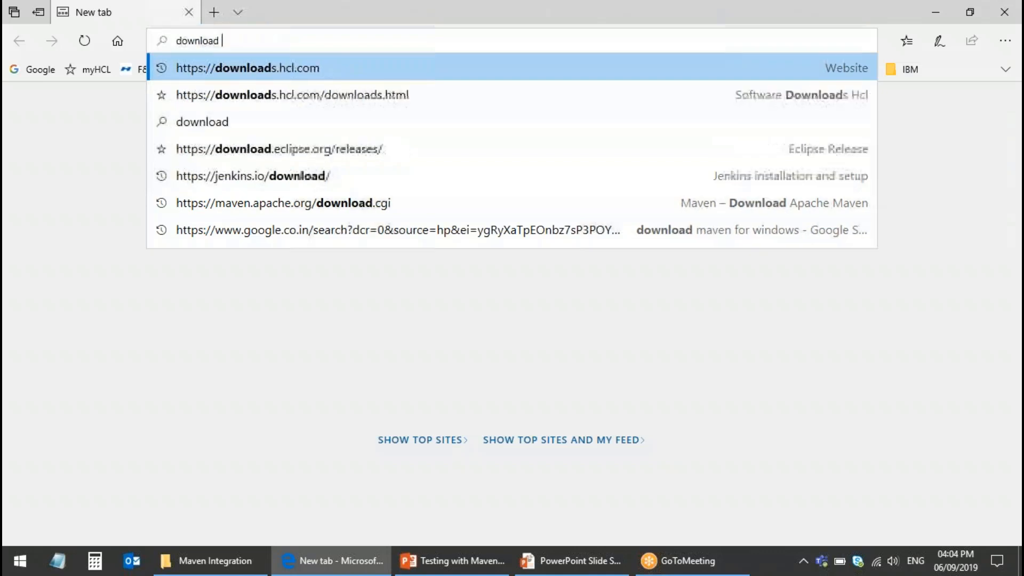
# Step: Search the web for "download maven for windows" and view the Files section of the Apache Maven download page
pyautogui.write('r windows')
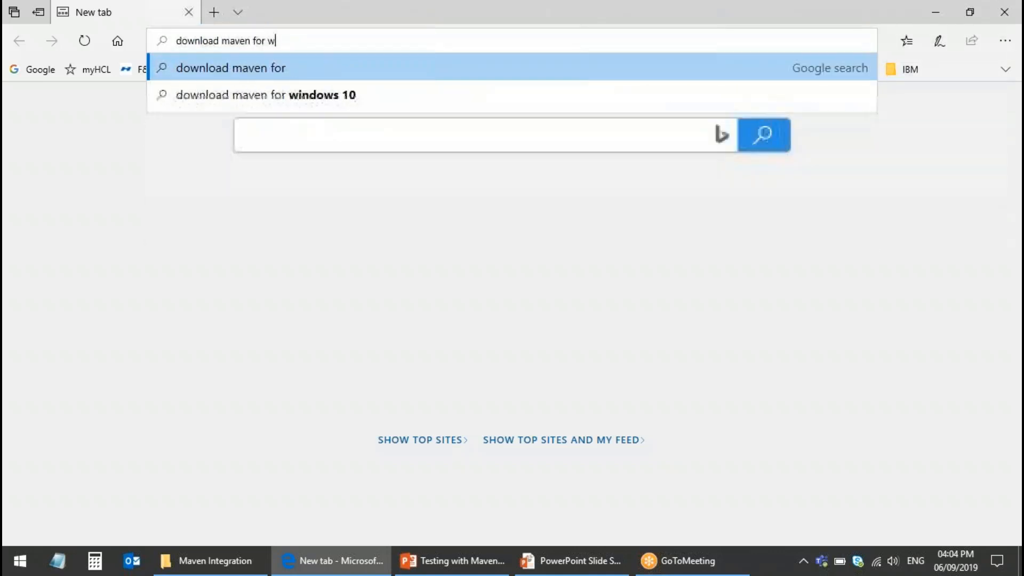
pyautogui.press('Return')
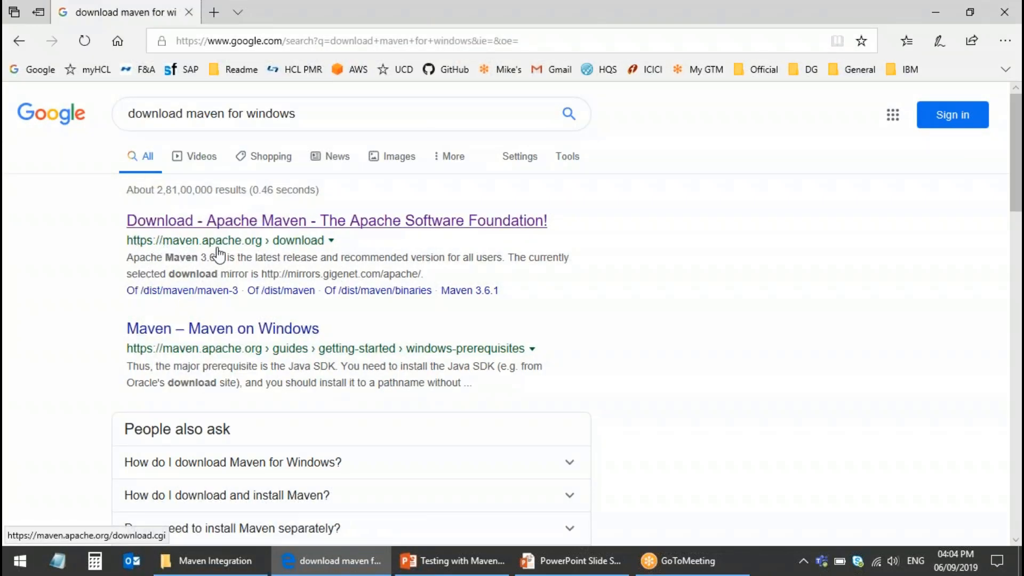
pyautogui.click(245, 228)
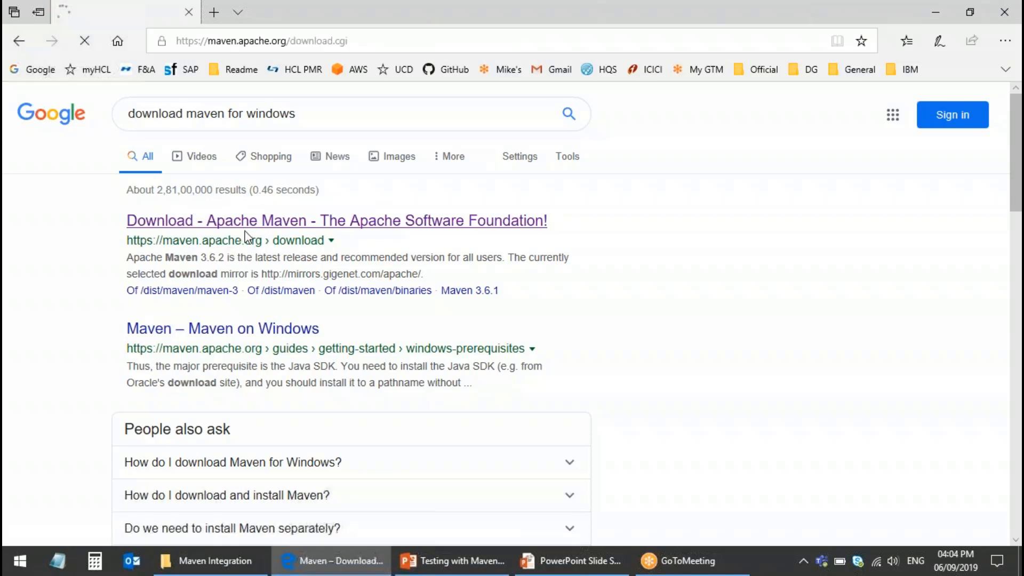
pyautogui.scroll(-6, 411, 350)
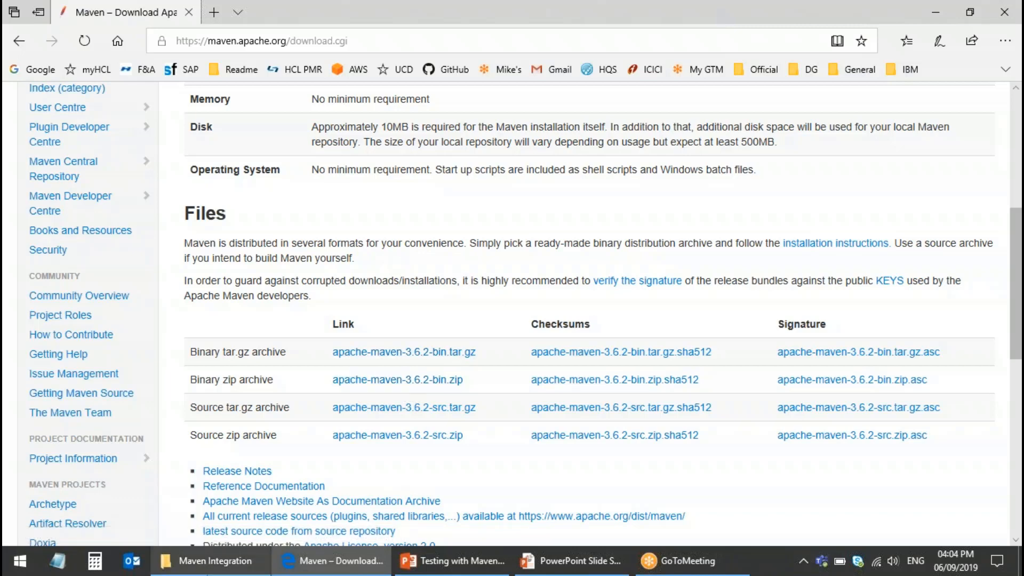
# Step: Open a new File Explorer window and browse to C:\Program Files\Maven\apache-maven-3.6.1 to view the installation's contents
pyautogui.moveTo(208, 571)
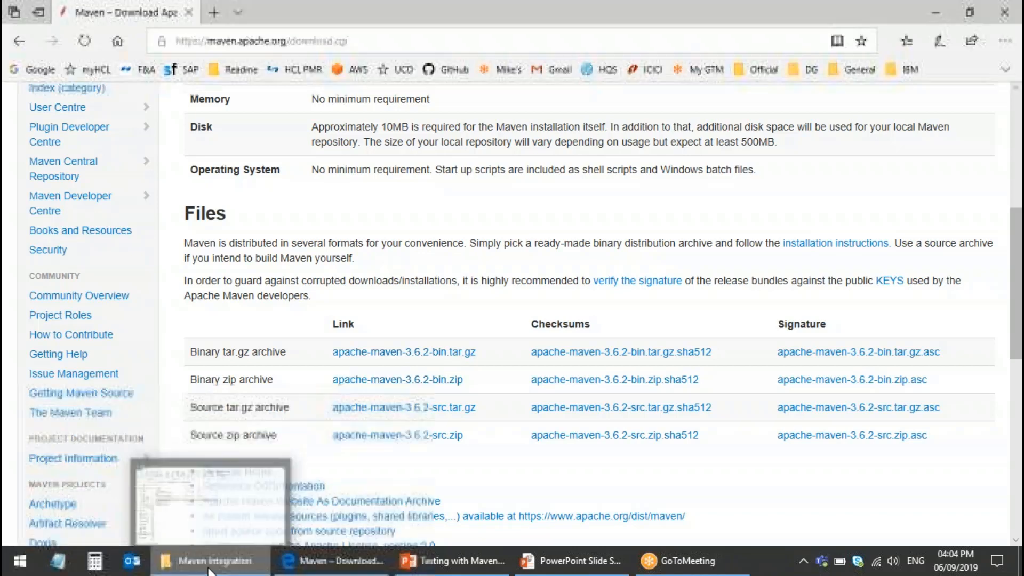
pyautogui.rightClick(209, 570)
pyautogui.click(174, 481)
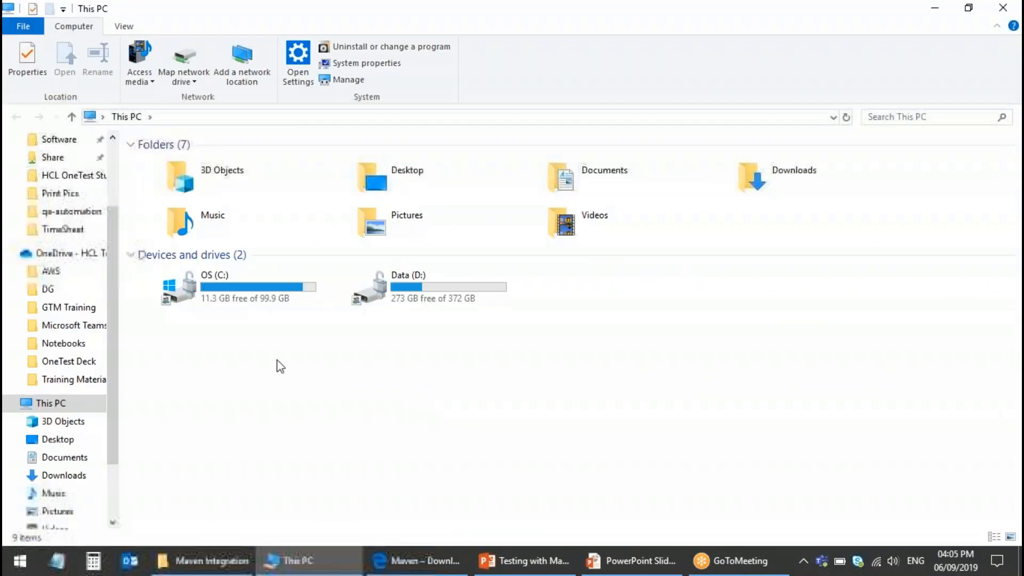
pyautogui.click(235, 306)
pyautogui.doubleClick(235, 308)
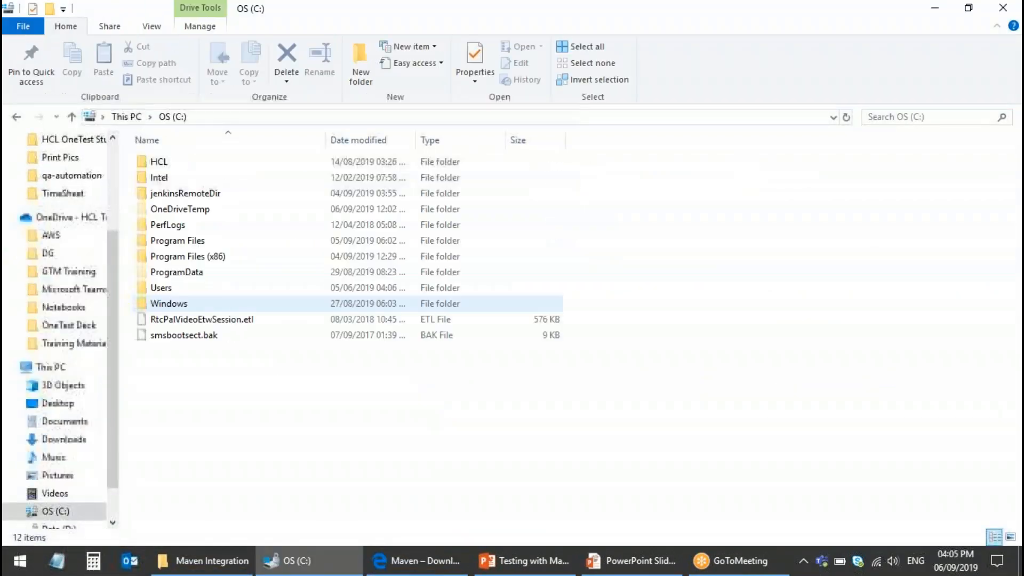
pyautogui.click(179, 244)
pyautogui.doubleClick(178, 244)
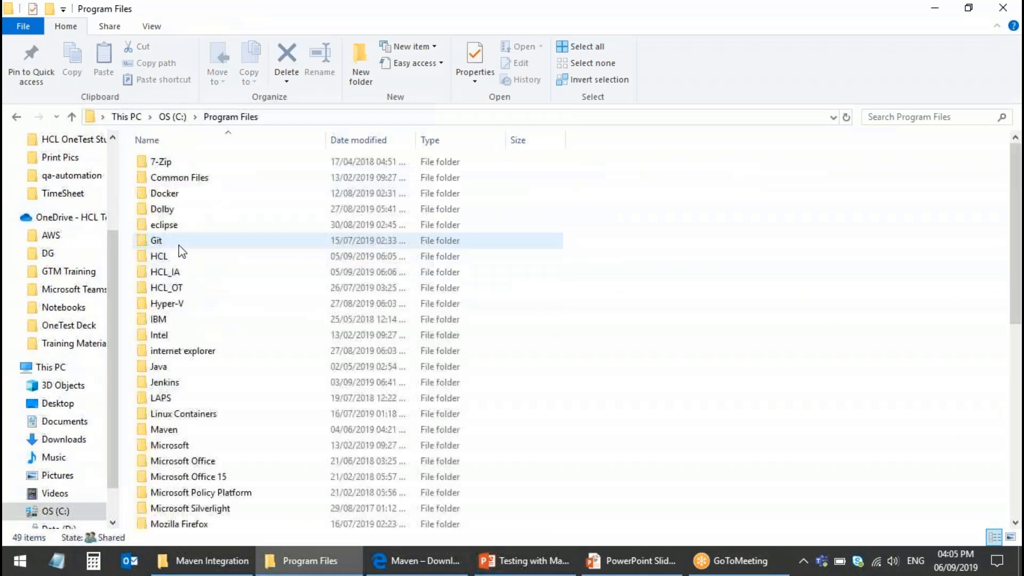
pyautogui.click(176, 434)
pyautogui.doubleClick(177, 434)
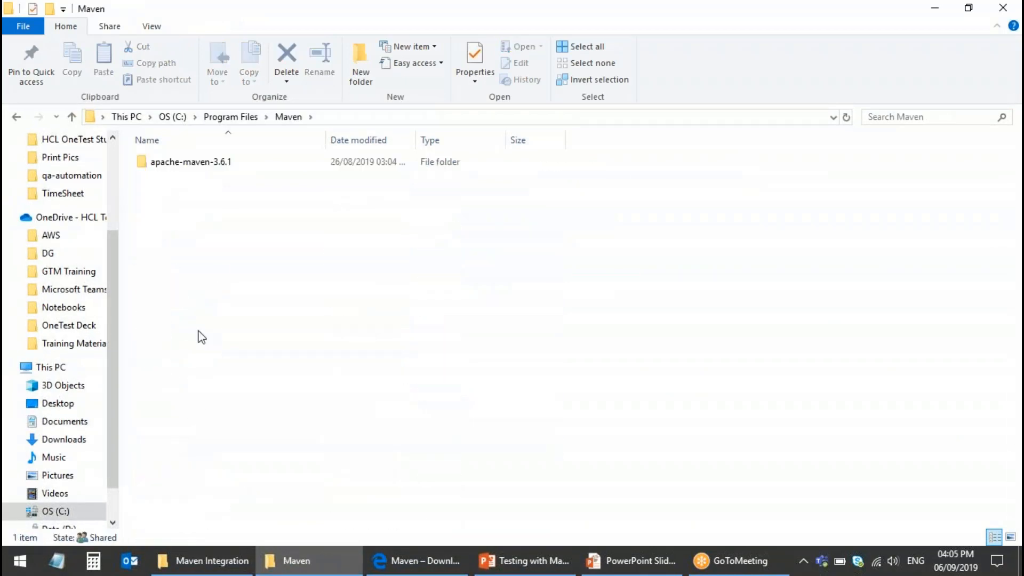
pyautogui.doubleClick(200, 172)
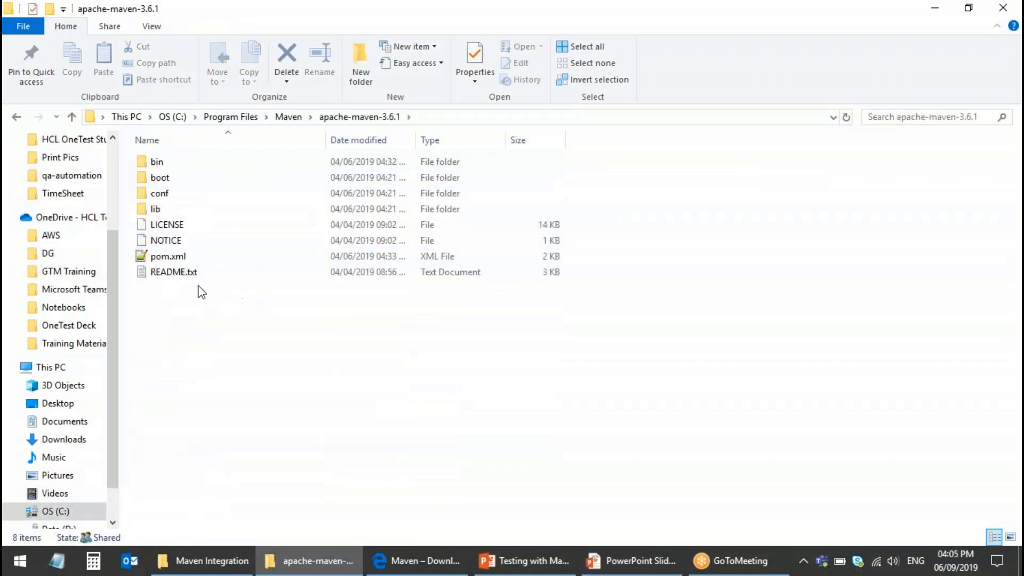
pyautogui.moveTo(176, 167)
# Step: Find This PC, open its properties, and bring up the Environment Variables dialog from the advanced system settings
pyautogui.press('super')
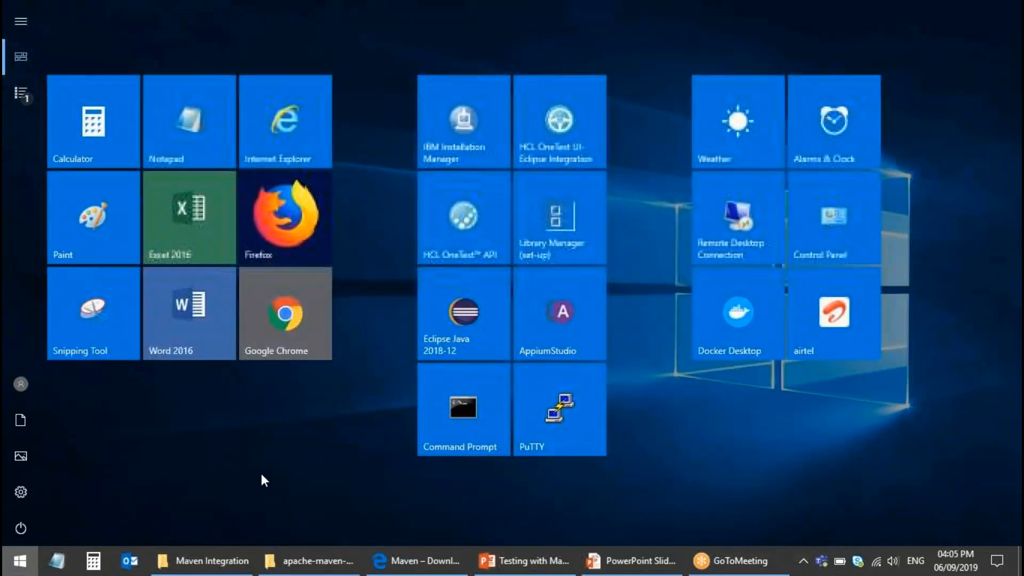
pyautogui.write('this')
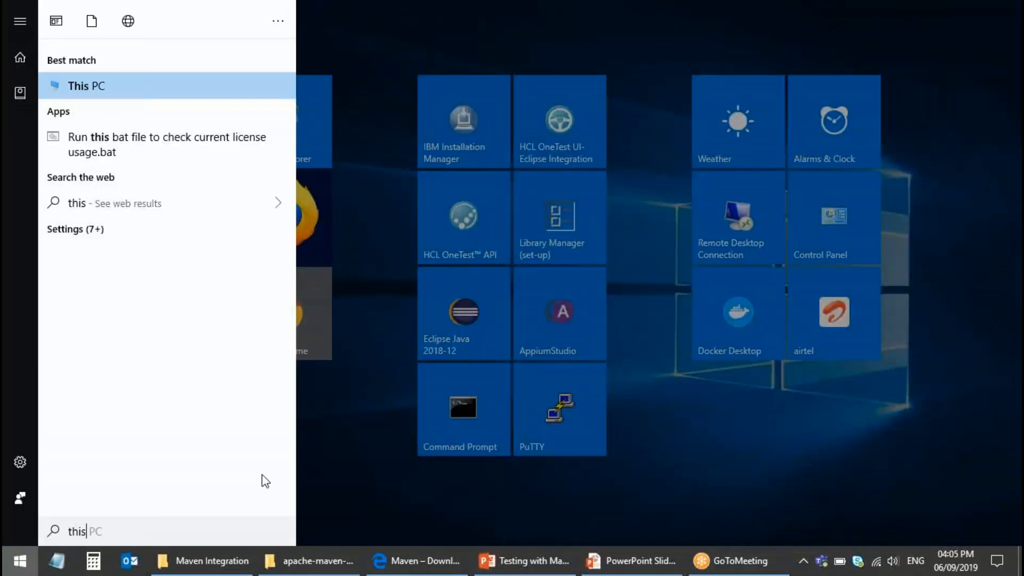
pyautogui.rightClick(91, 81)
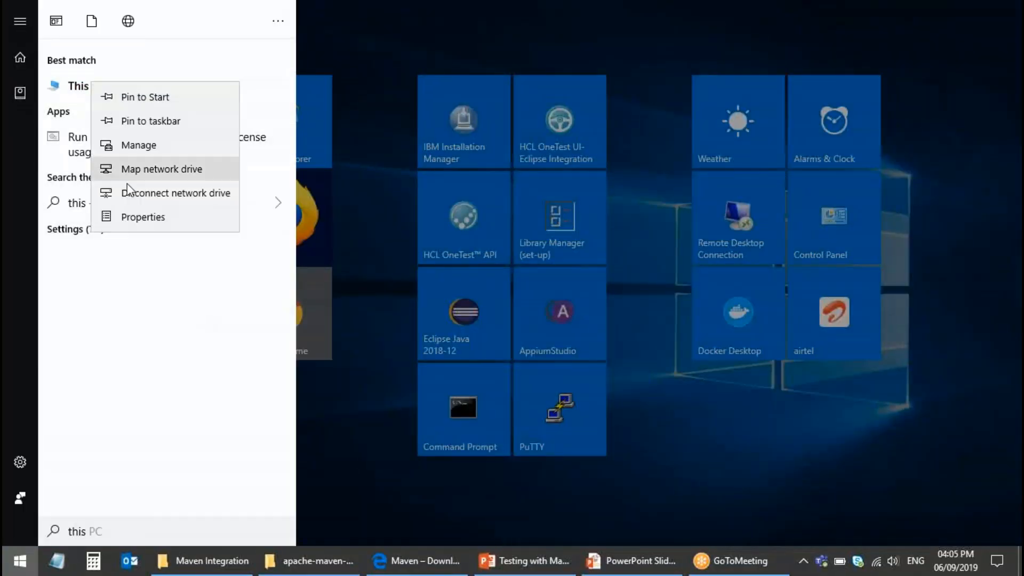
pyautogui.click(131, 214)
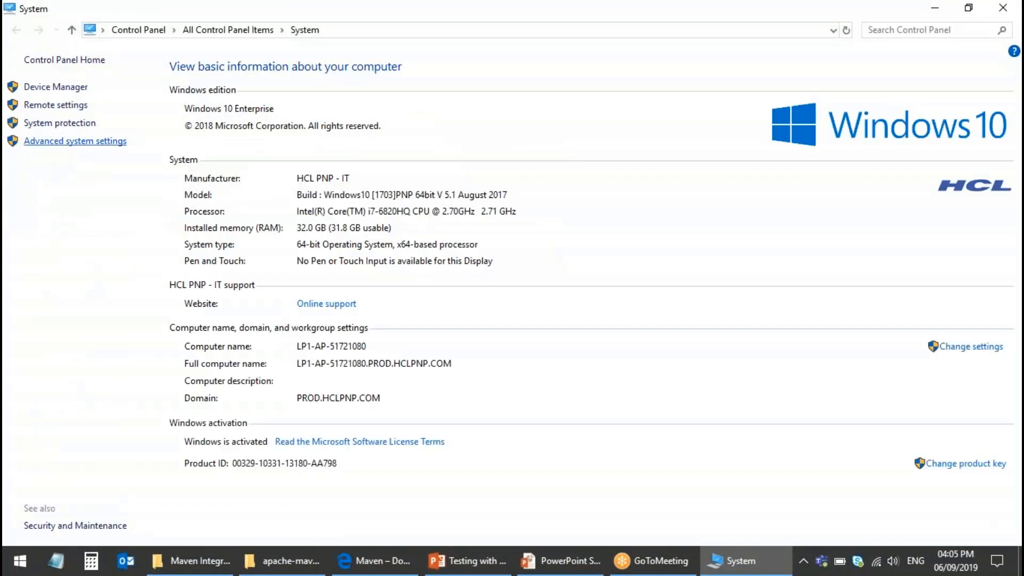
pyautogui.click(75, 140)
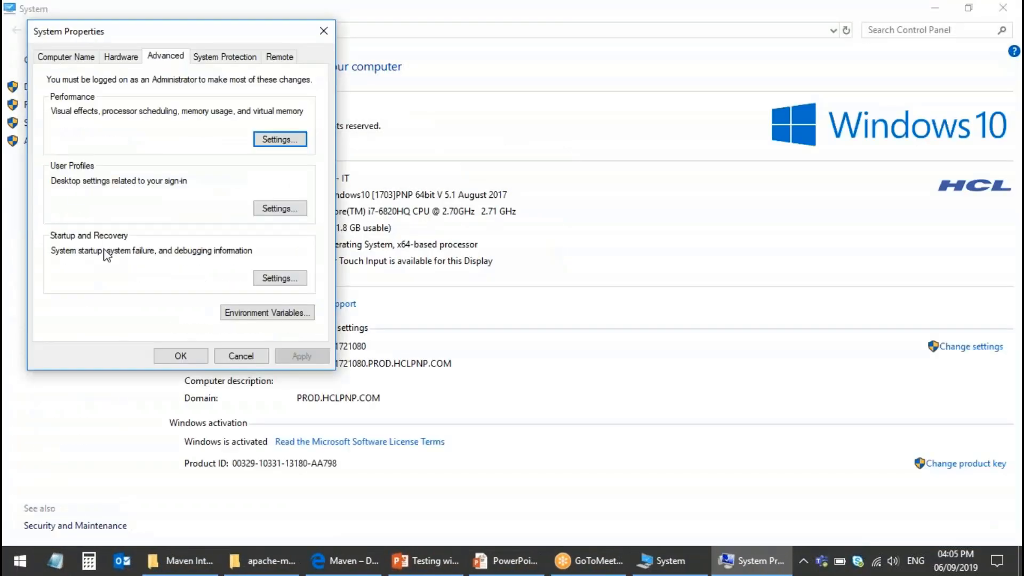
pyautogui.click(252, 314)
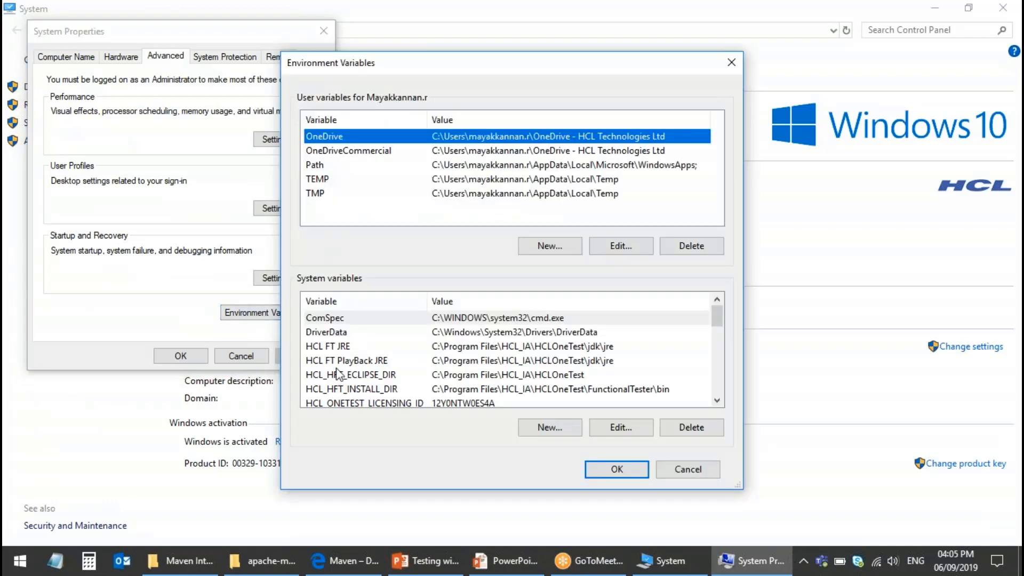
# Step: Locate the M2_HOME system variable and check its name and value in the edit dialog without changing it
pyautogui.click(335, 351)
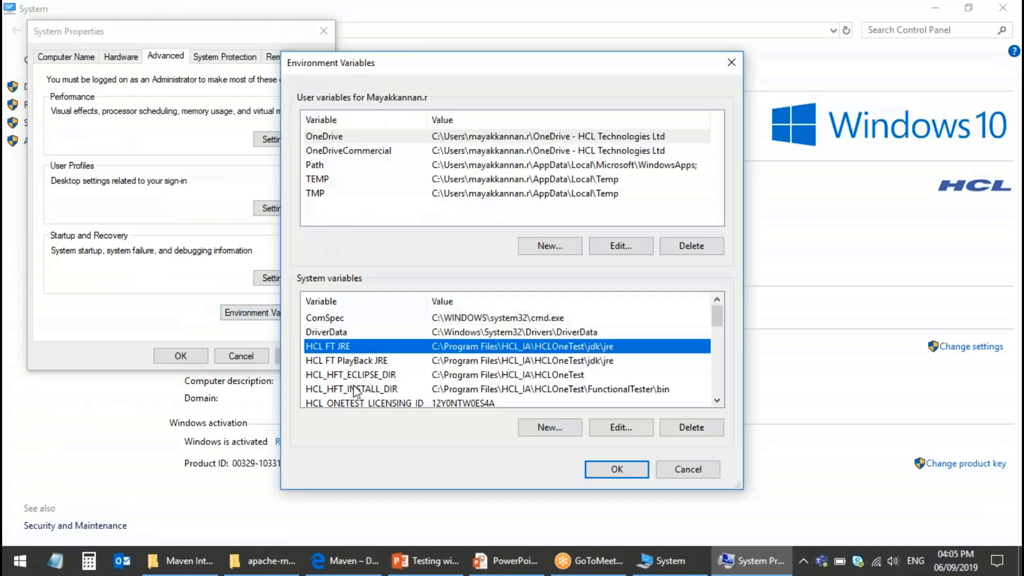
pyautogui.press('m')
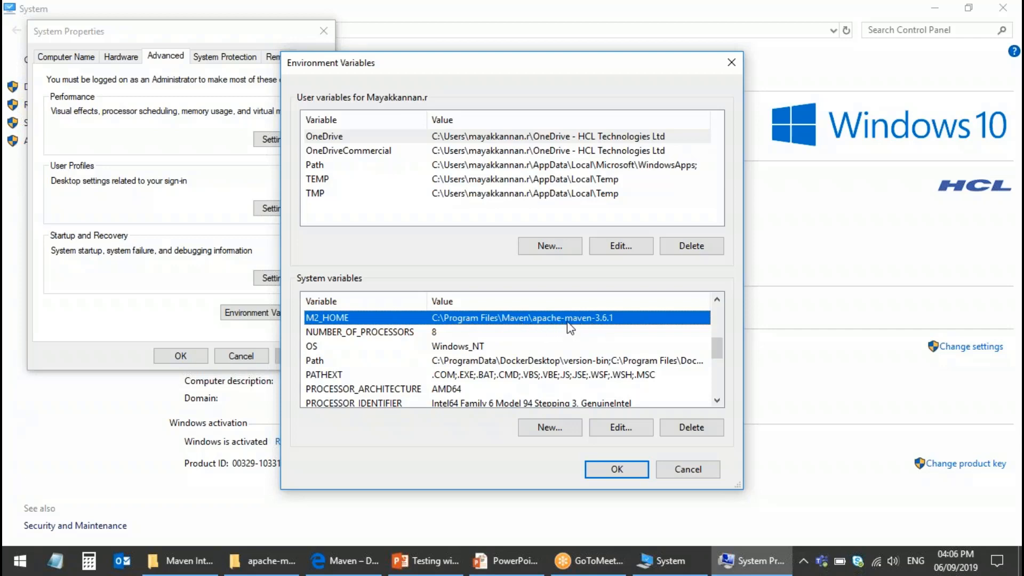
pyautogui.click(620, 429)
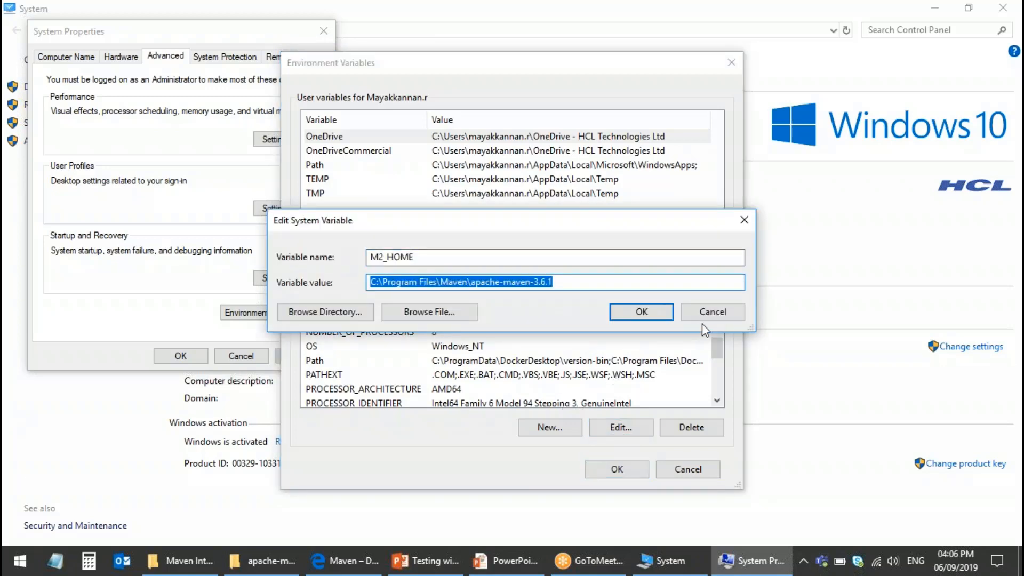
pyautogui.click(709, 308)
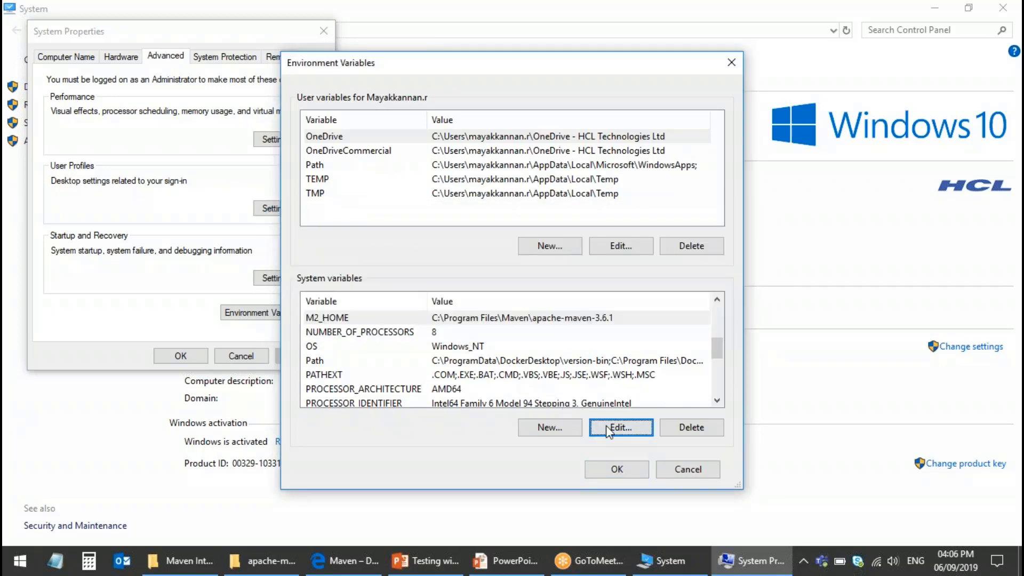
# Step: Look through the system variables around Path, and close Environment Variables and System Properties without saving
pyautogui.click(339, 374)
pyautogui.scroll(-2, 373, 380)
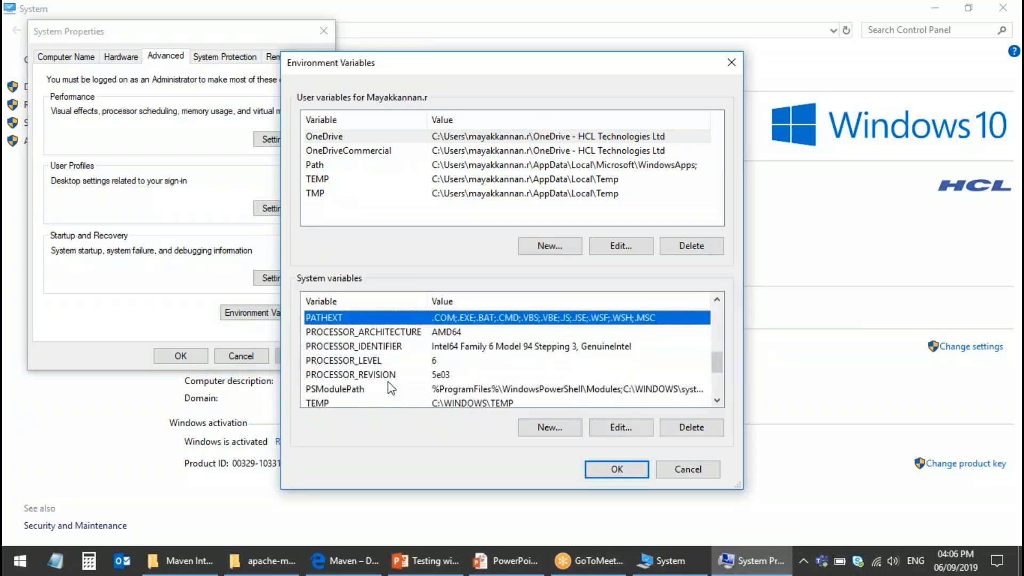
pyautogui.click(687, 470)
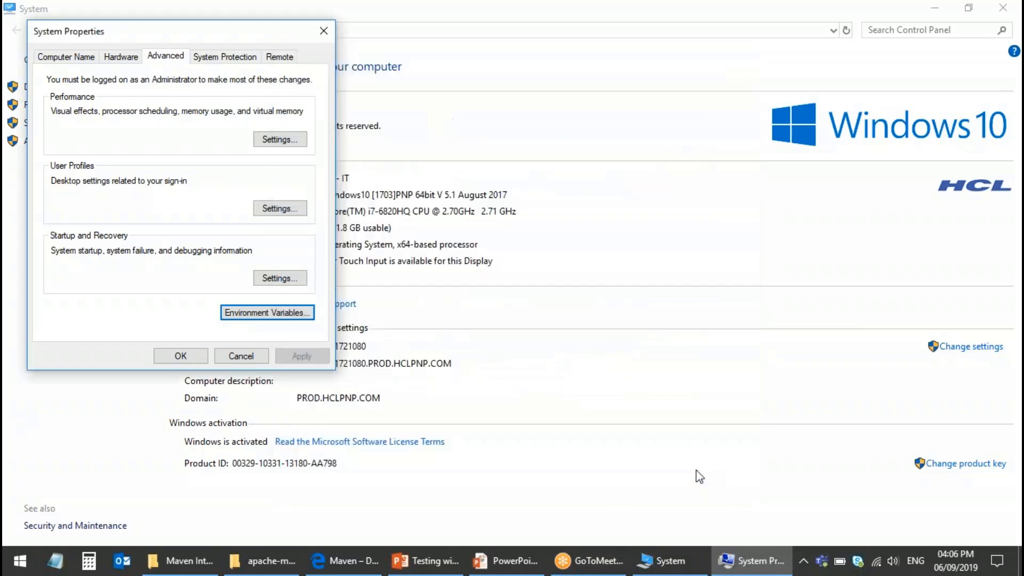
pyautogui.click(235, 358)
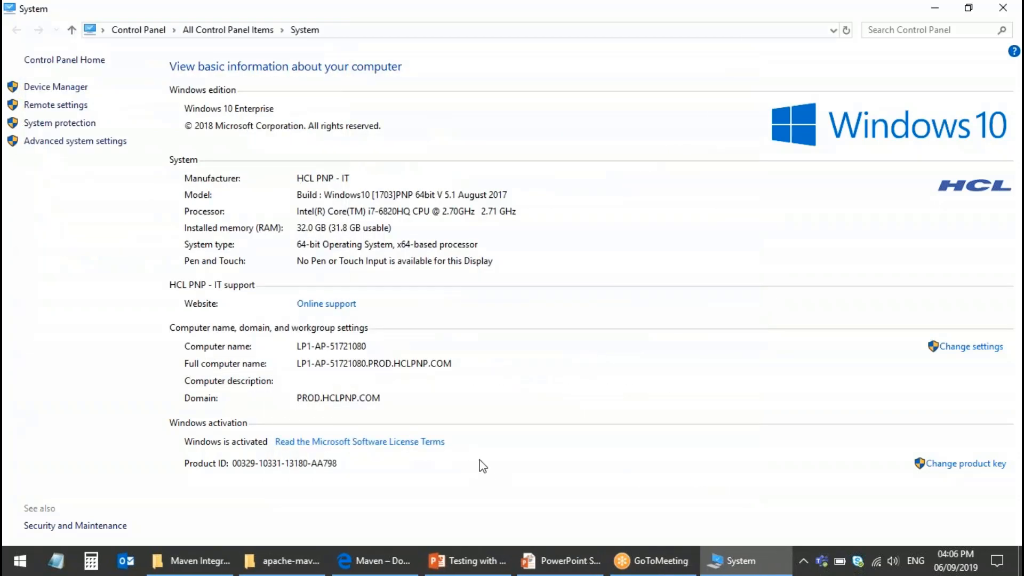
# Step: Open a Command Prompt, check the Maven installation with mvn -v, and close the prompt
pyautogui.press('super+r')
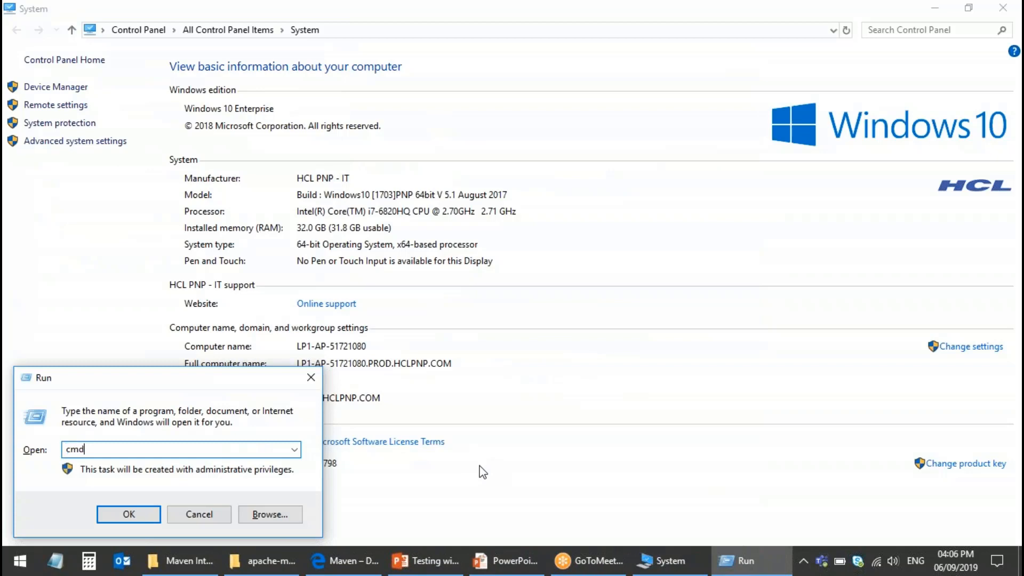
pyautogui.press('Return')
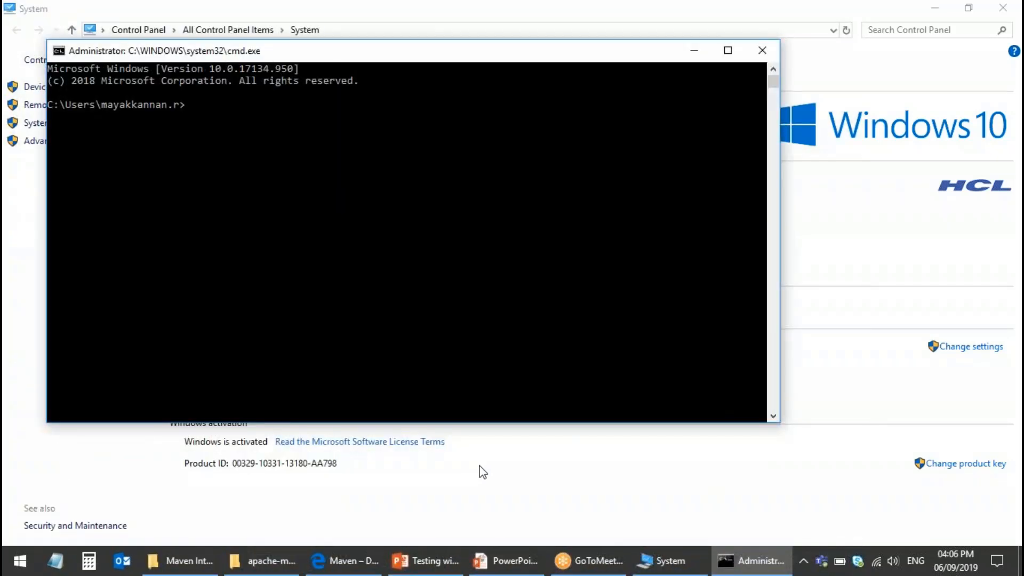
pyautogui.write('mvn -v')
pyautogui.press('Return')
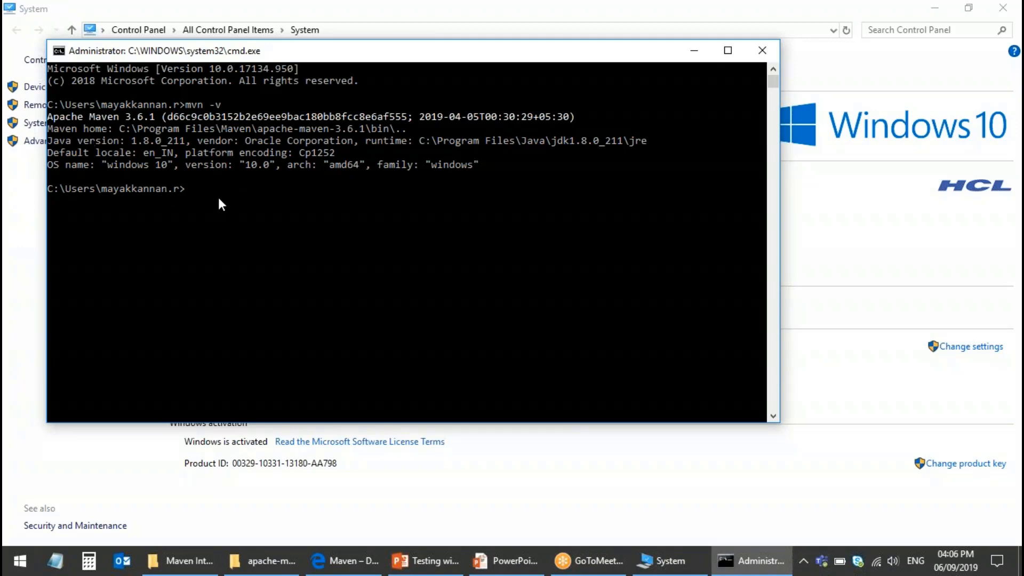
pyautogui.hotkey('alt', 'F4')
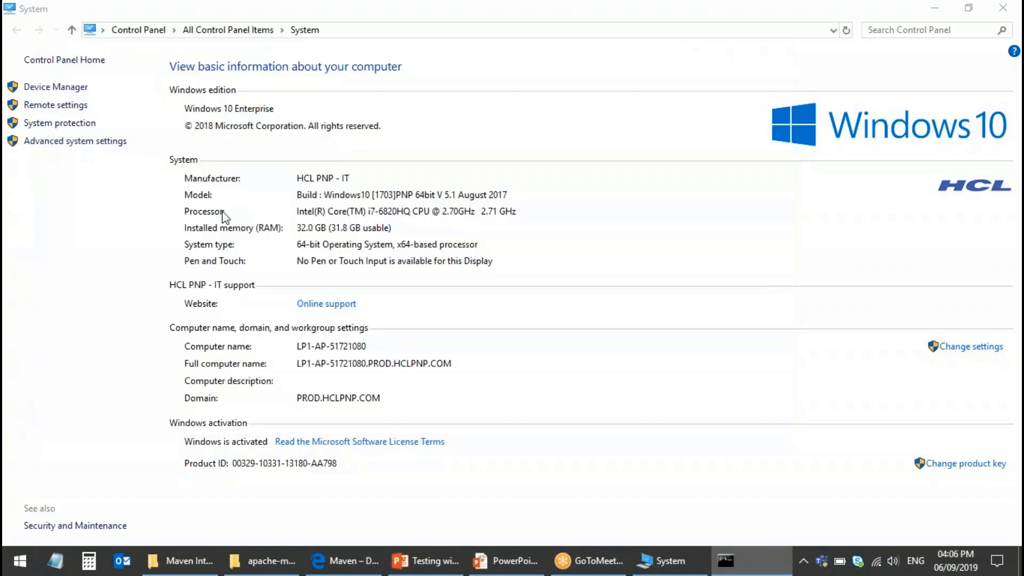
# Step: Close the Edge browser window and the System information window
pyautogui.rightClick(354, 563)
pyautogui.click(362, 538)
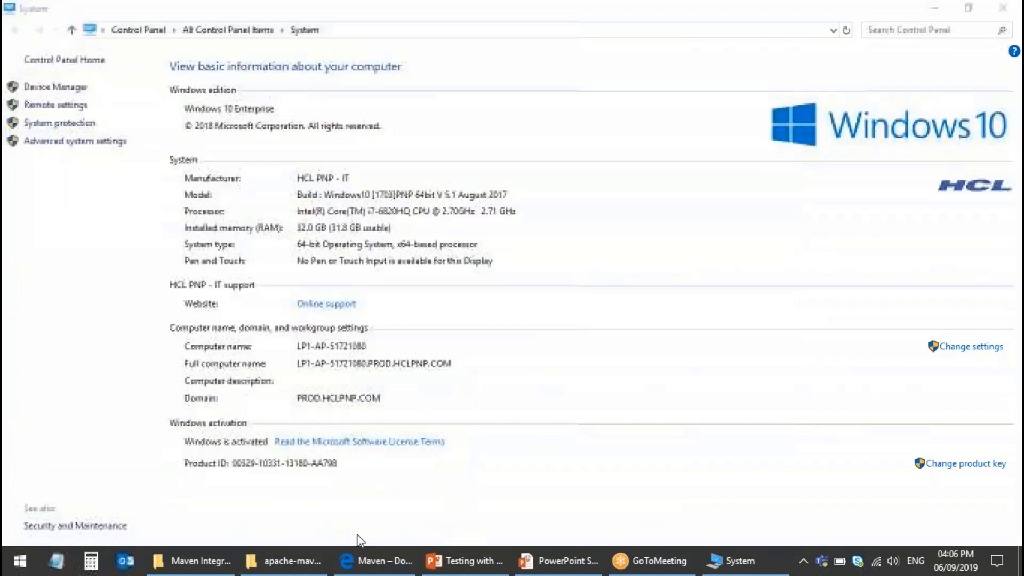
pyautogui.rightClick(725, 563)
pyautogui.click(715, 530)
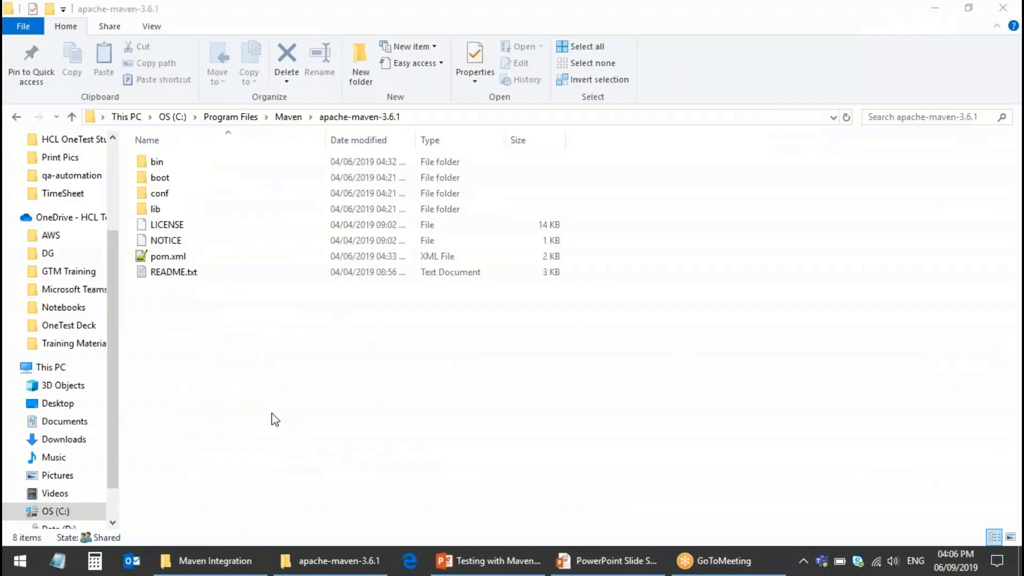
# Step: Switch to the PowerPoint slide show, review the "Run HCL OneTest UI Script from Maven" slide, and leave it
pyautogui.moveTo(573, 562)
pyautogui.click(628, 499)
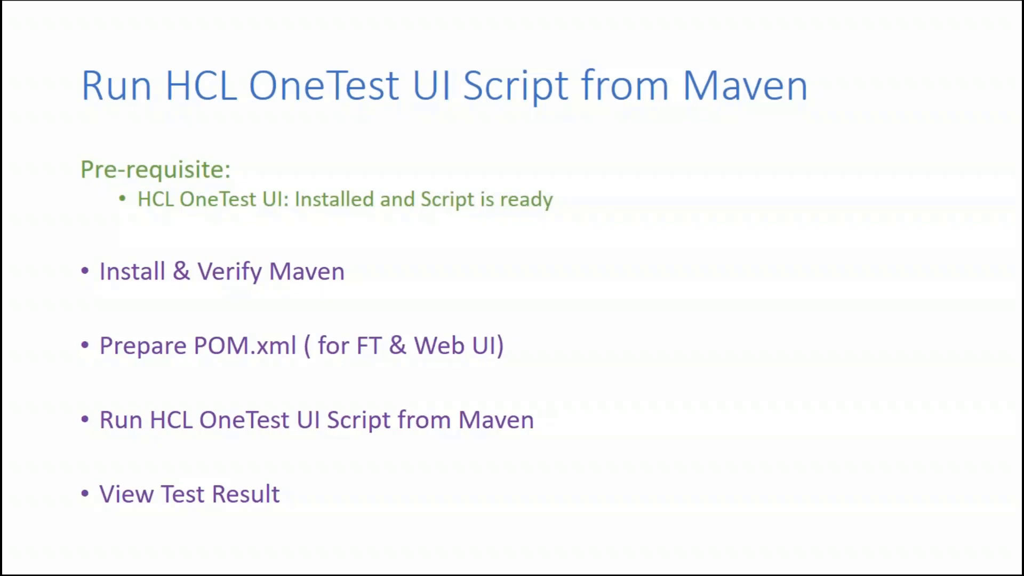
pyautogui.press('super')
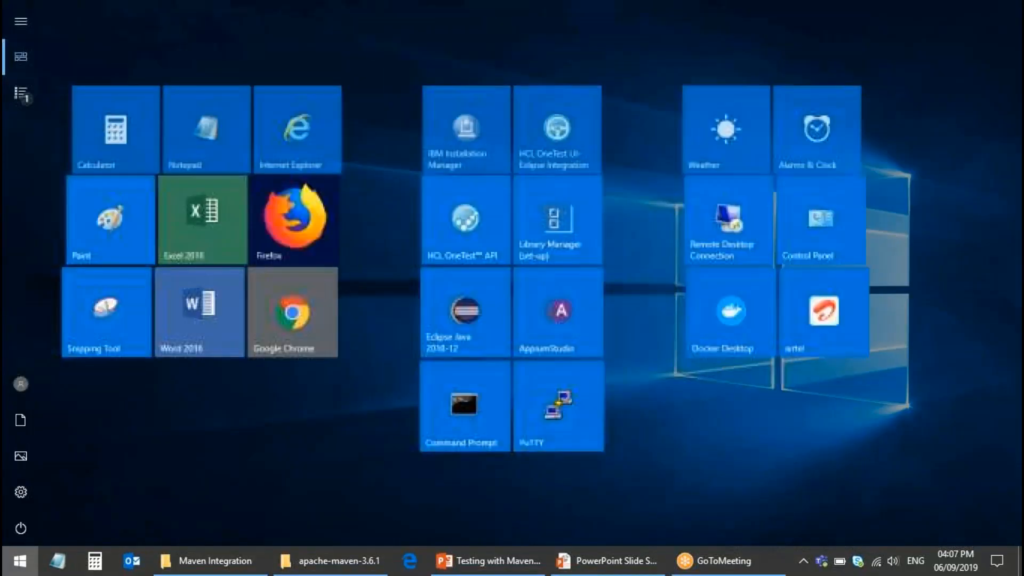
# Step: Switch to File Explorer and open the folder C:\Program Files\HCL_OT\HCLOneTest\maven2
pyautogui.click(226, 569)
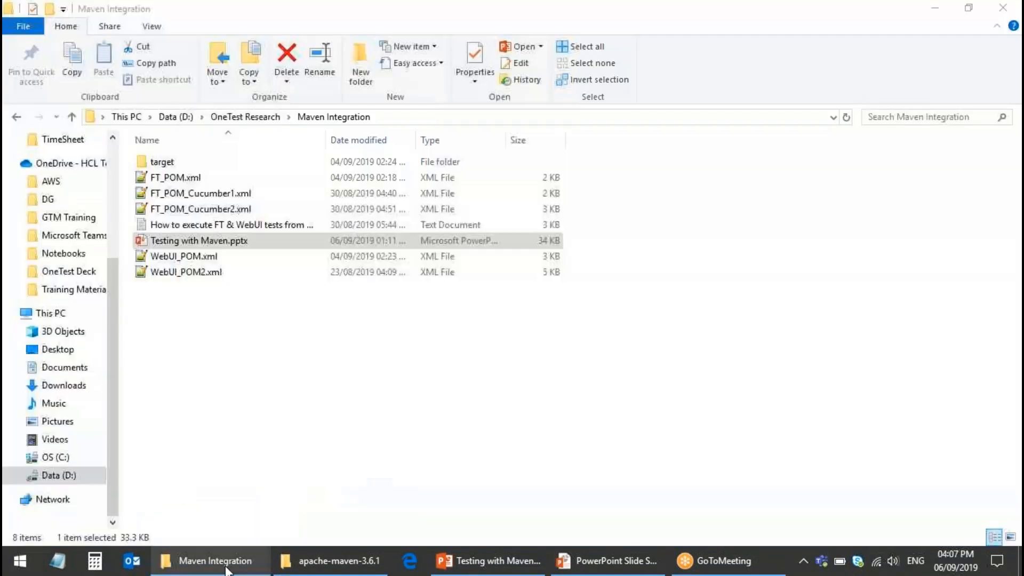
pyautogui.click(125, 118)
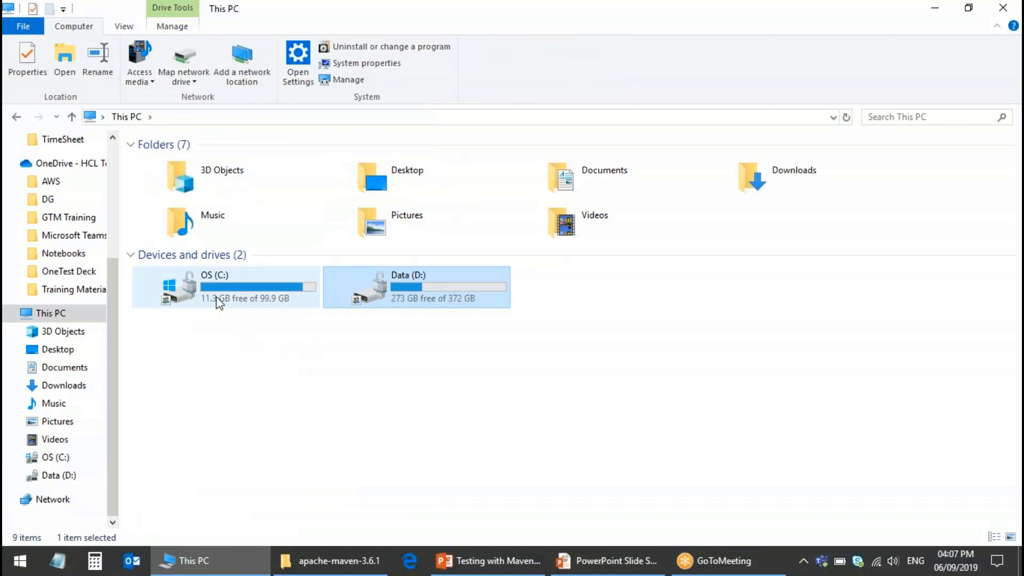
pyautogui.doubleClick(218, 302)
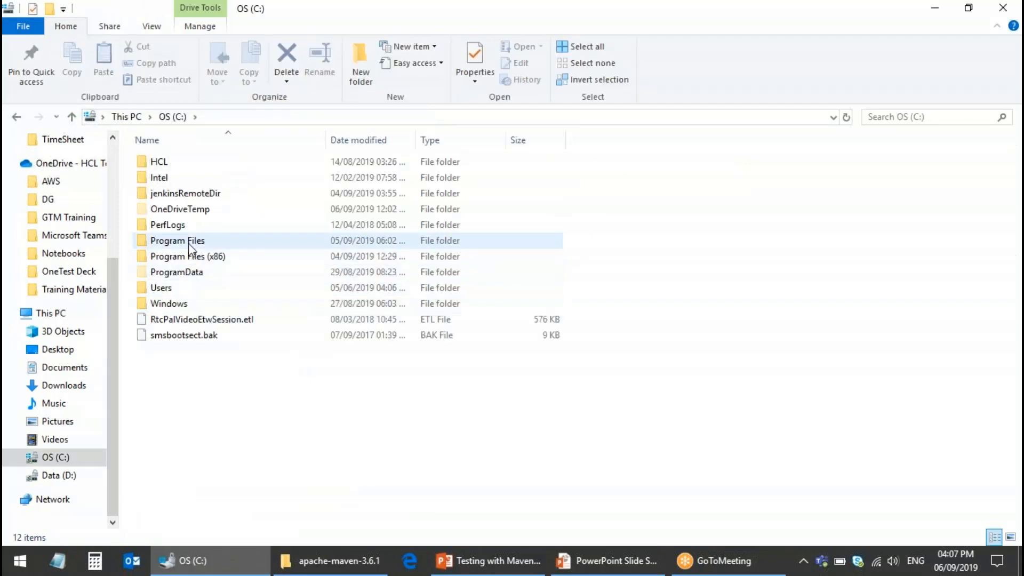
pyautogui.doubleClick(189, 244)
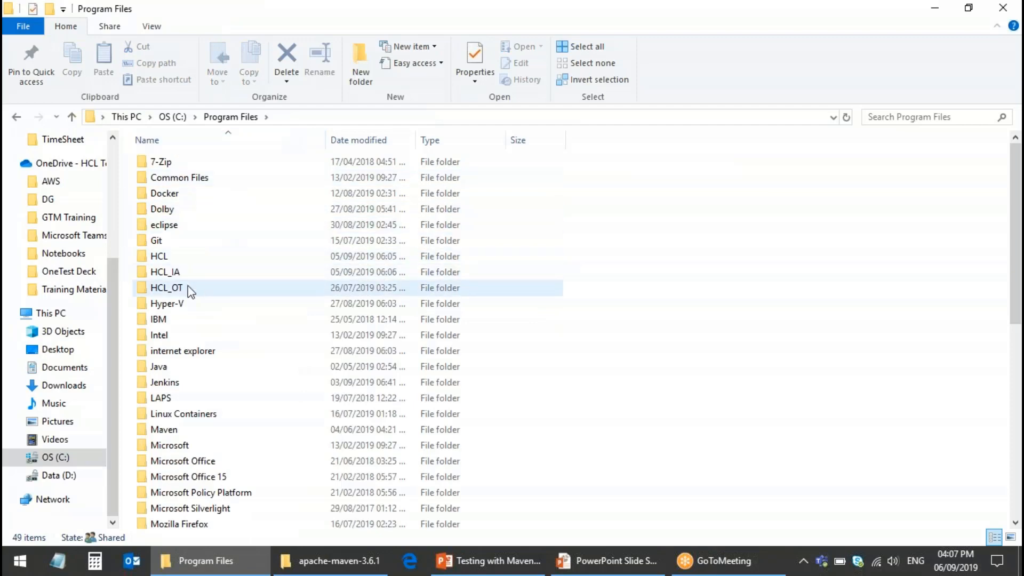
pyautogui.doubleClick(161, 288)
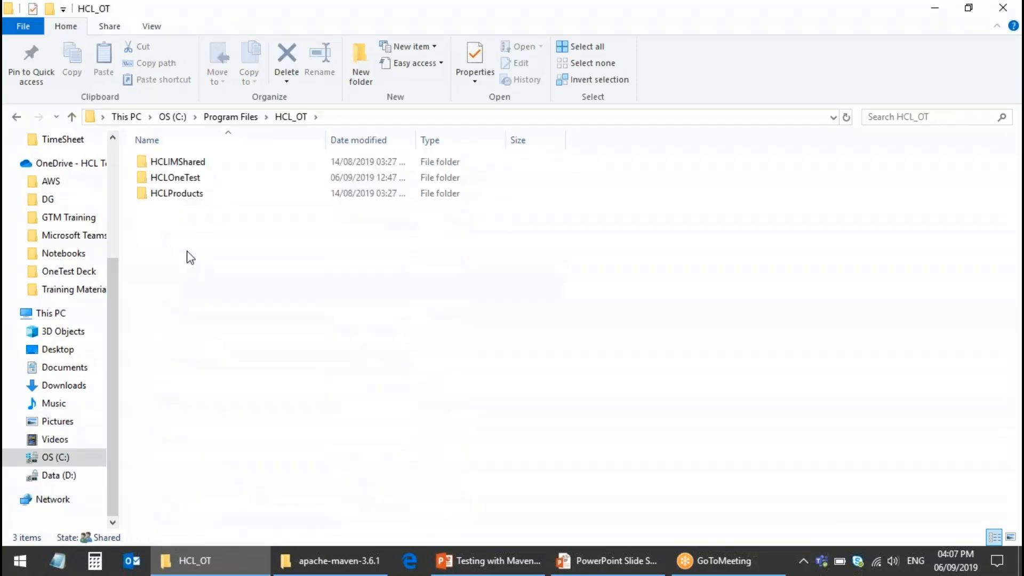
pyautogui.doubleClick(180, 182)
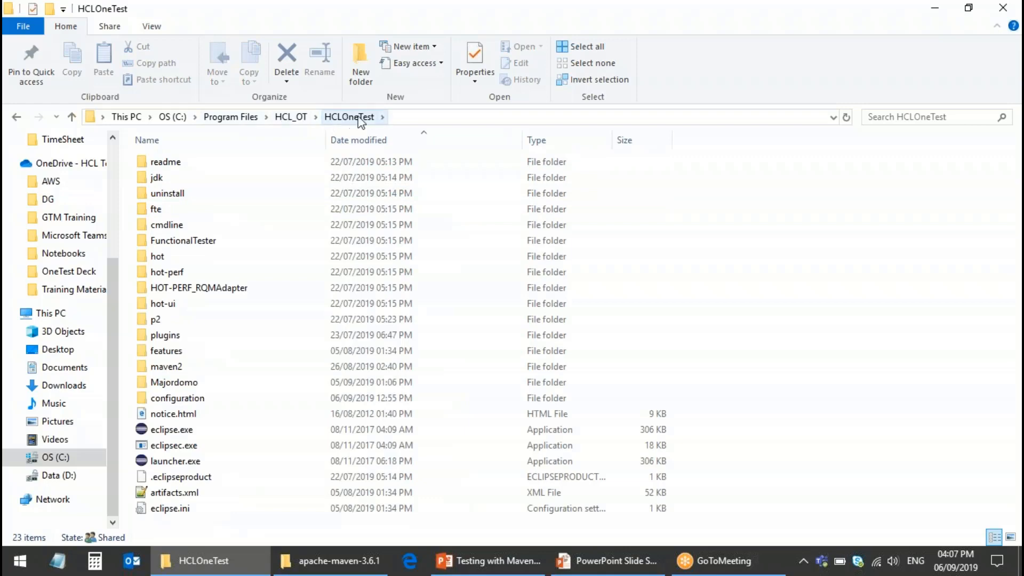
pyautogui.doubleClick(179, 370)
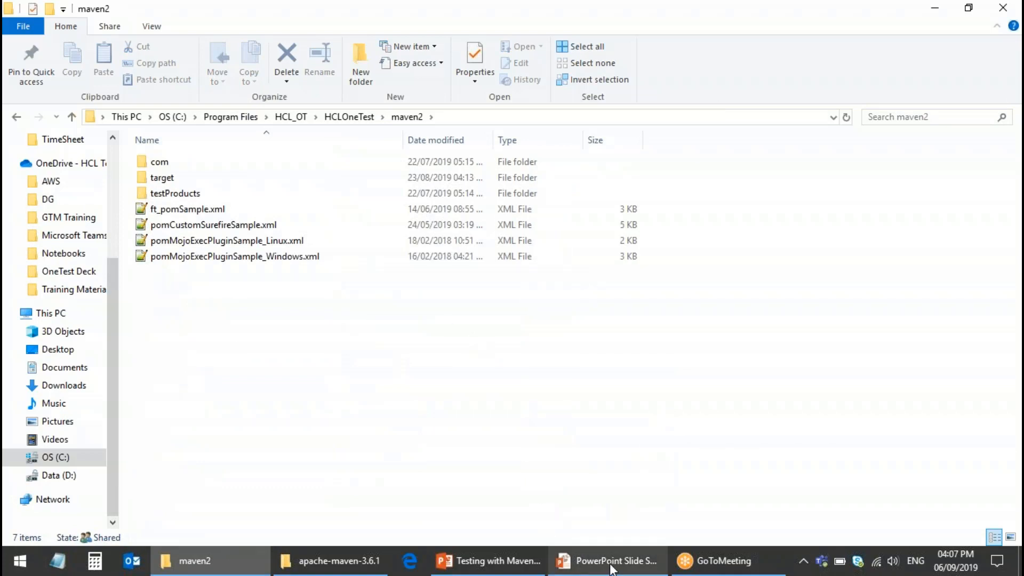
# Step: Review the "Run HCL OneTest UI Script from Maven" slide in the PowerPoint slide show, and return to the maven2 folder
pyautogui.moveTo(432, 560)
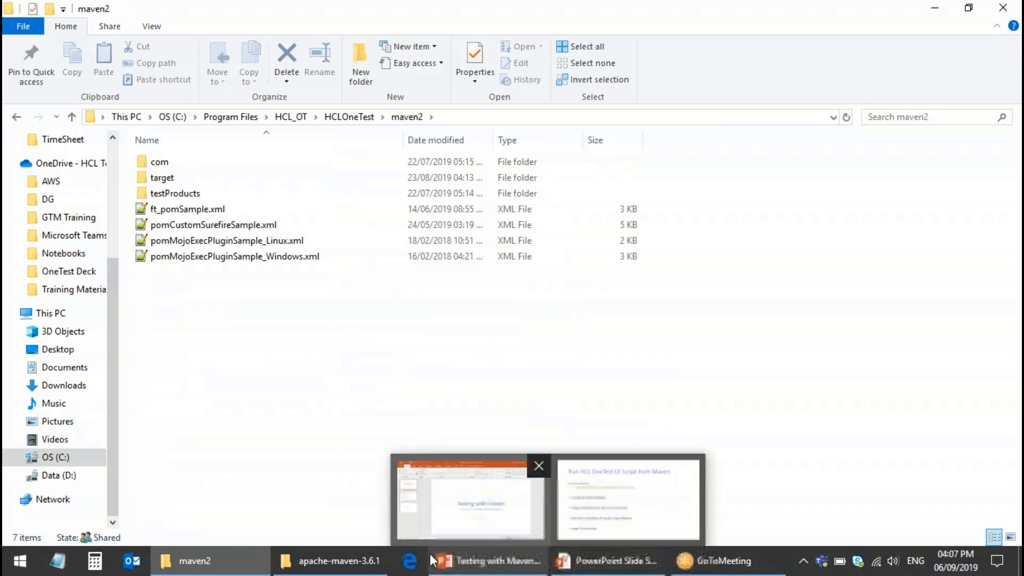
pyautogui.click(596, 569)
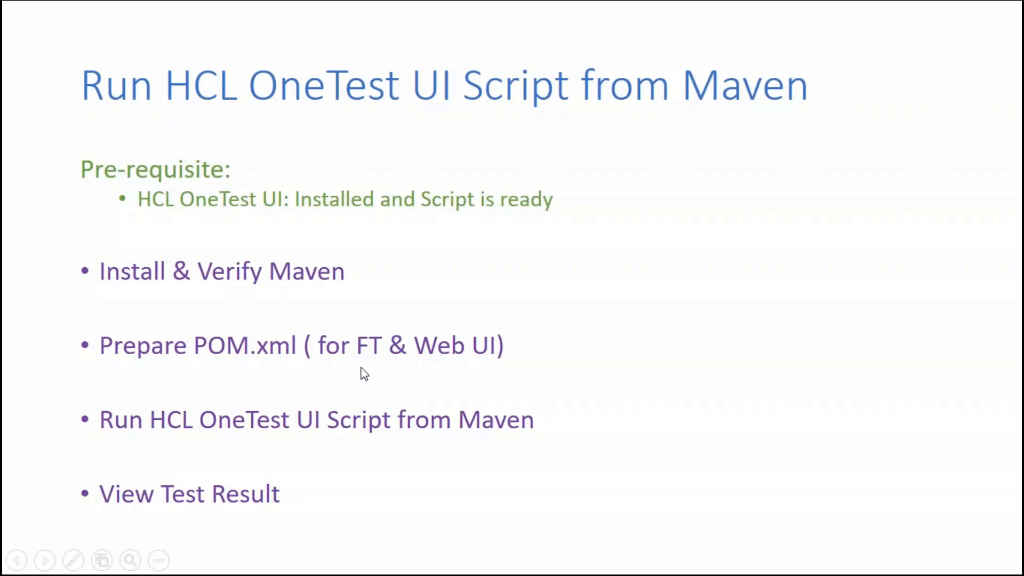
pyautogui.hotkey('alt', 'Tab')
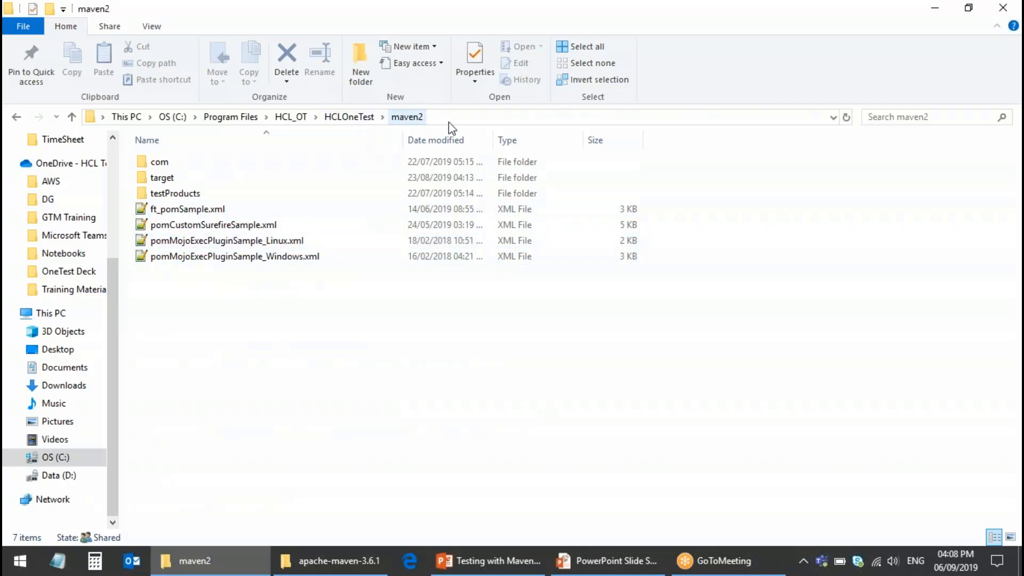
# Step: Copy ft_pomSample.xml from the maven2 folder to the desktop
pyautogui.rightClick(188, 209)
pyautogui.click(228, 418)
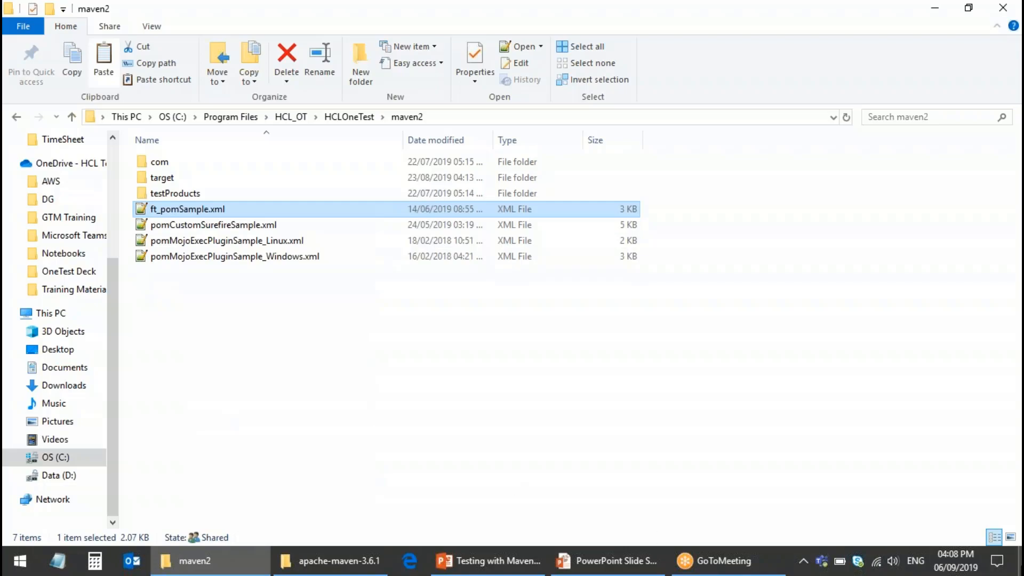
pyautogui.press('super+d')
pyautogui.rightClick(214, 153)
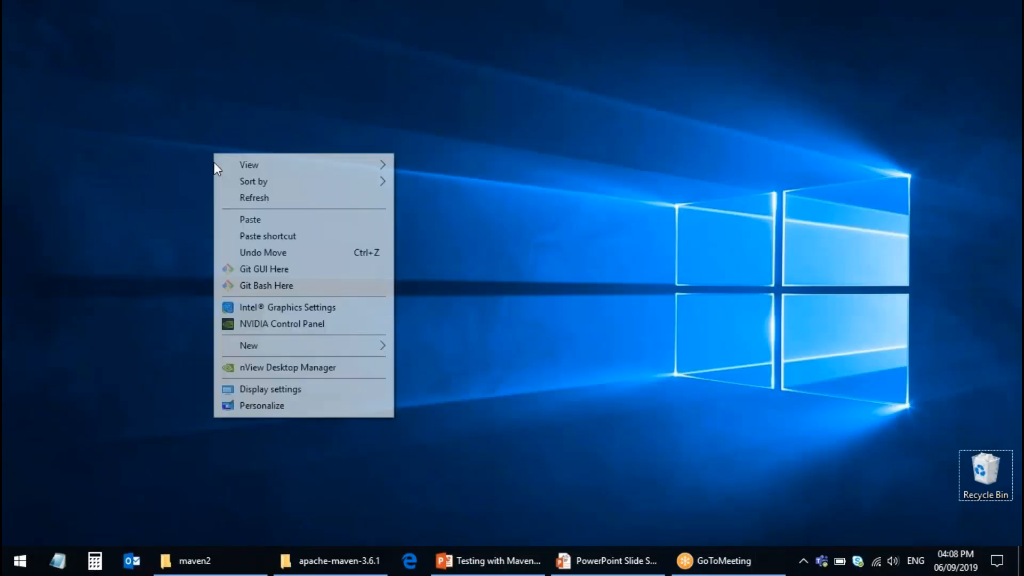
pyautogui.click(257, 220)
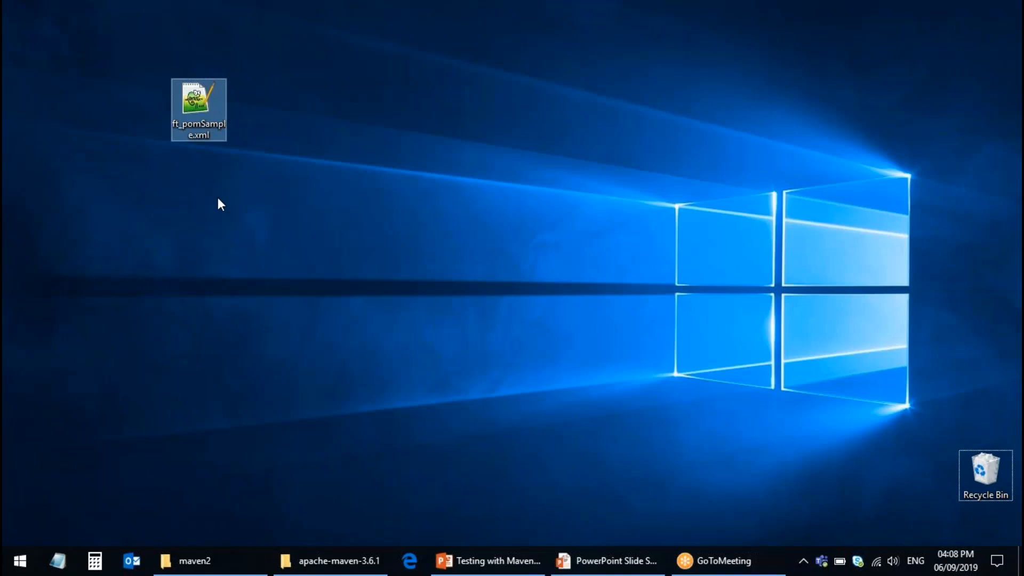
# Step: Open the desktop copy of ft_pomSample.xml in Notepad++ and read through it to the arguments block in the configuration section
pyautogui.doubleClick(198, 104)
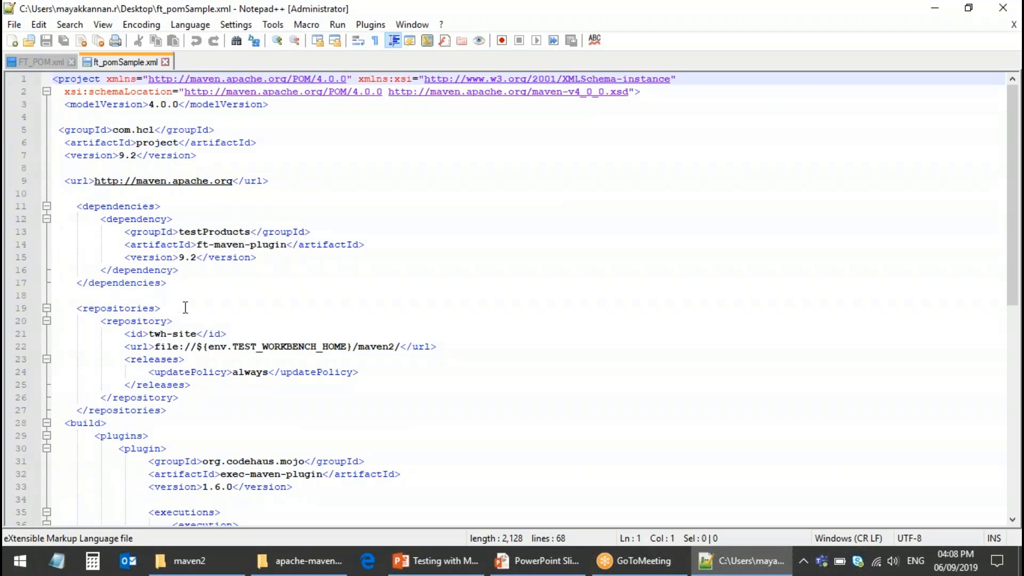
pyautogui.scroll(-3, 212, 275)
pyautogui.scroll(-2, 211, 283)
pyautogui.scroll(-2, 211, 283)
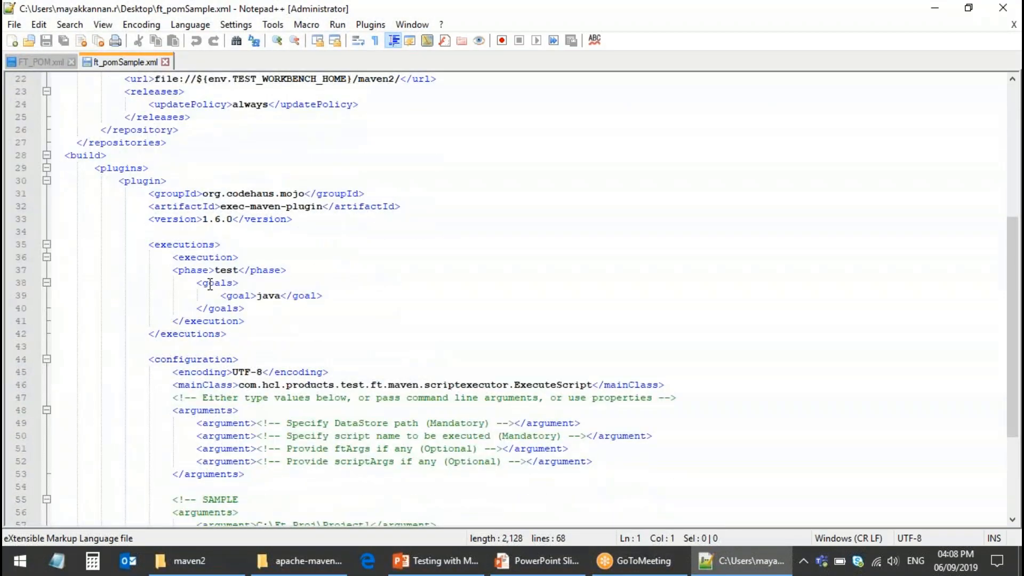
pyautogui.scroll(-3, 210, 283)
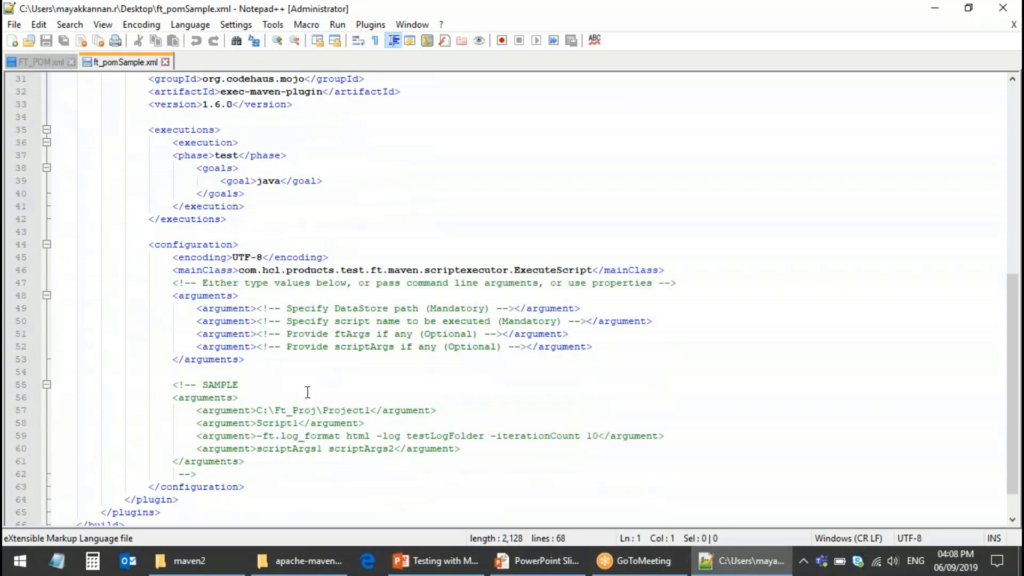
pyautogui.moveTo(254, 362); pyautogui.dragTo(56, 296)
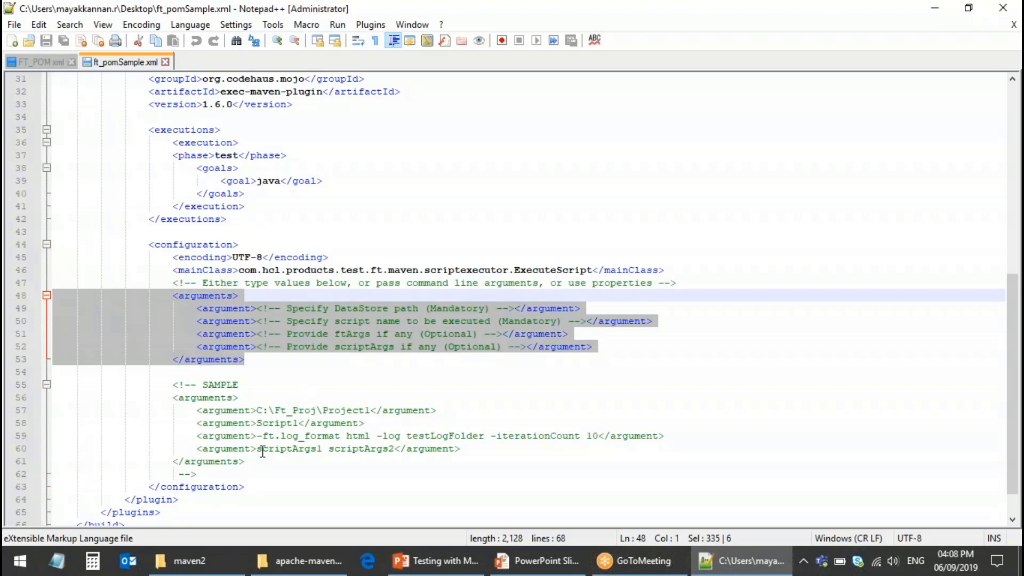
# Step: Examine the commented sample arguments: project path, script name, and the log format, log folder and iteration count options
pyautogui.click(260, 410)
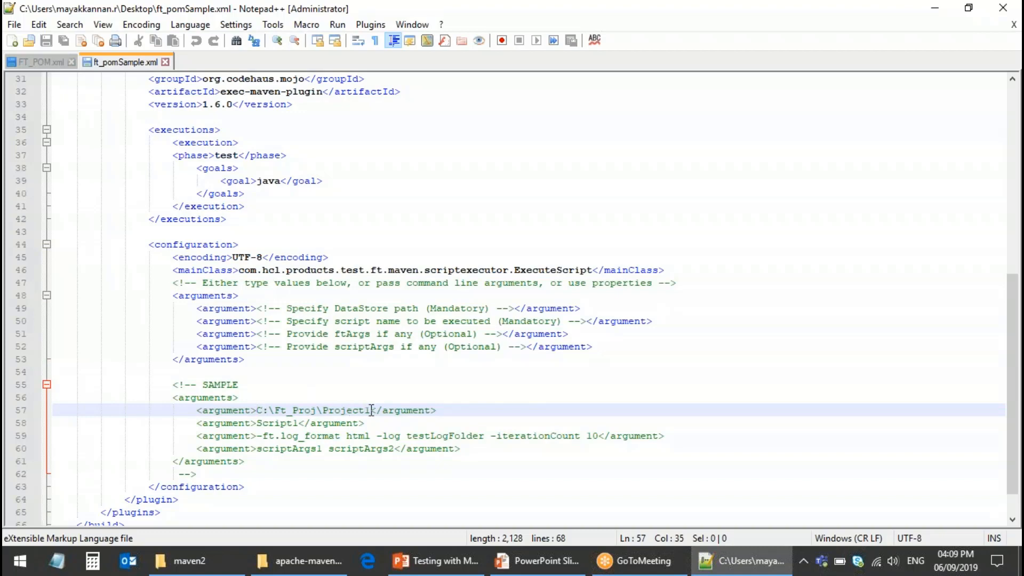
pyautogui.click(276, 423)
pyautogui.doubleClick(277, 423)
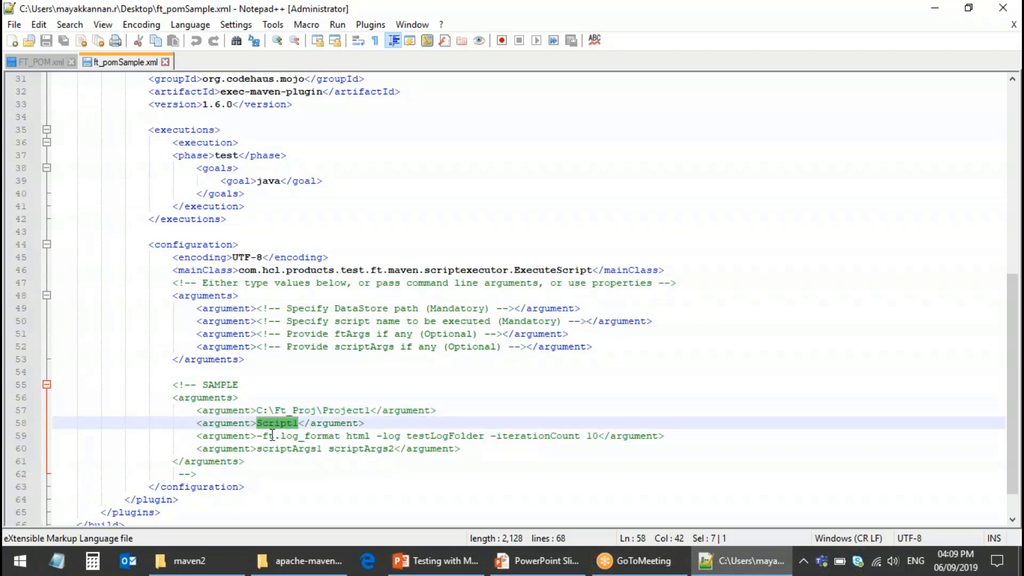
pyautogui.click(272, 436)
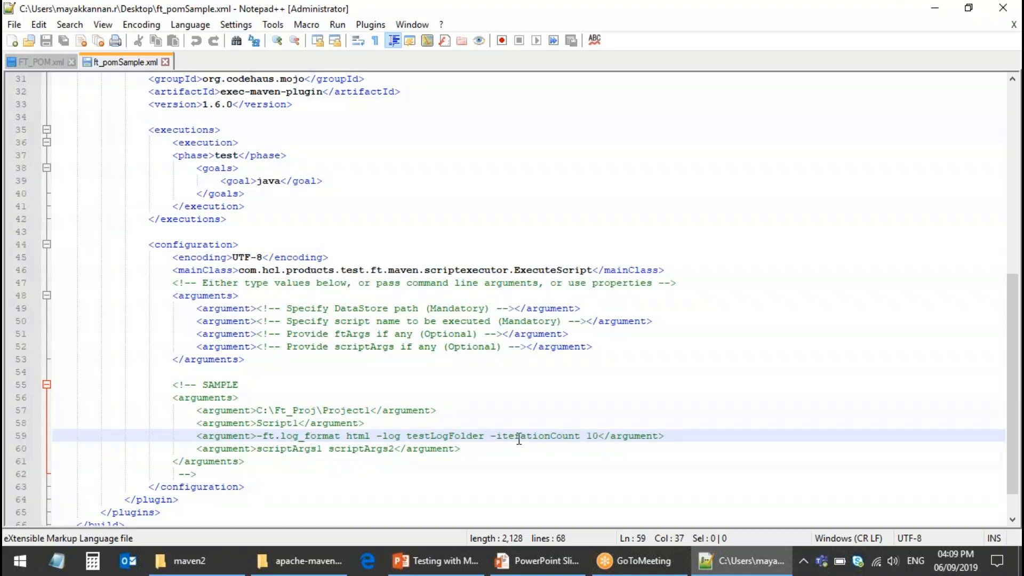
pyautogui.moveTo(263, 435); pyautogui.dragTo(344, 437)
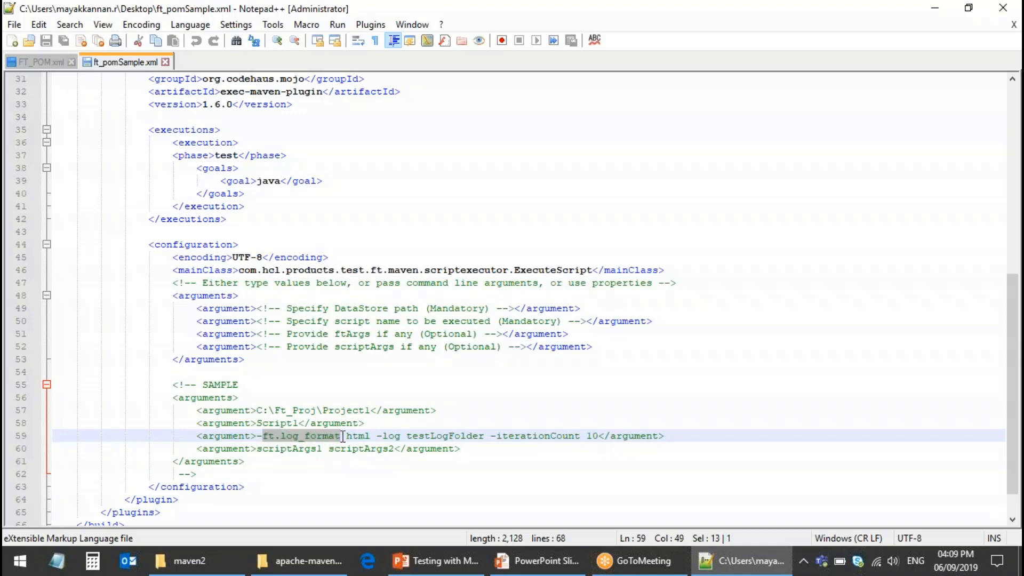
pyautogui.doubleClick(354, 435)
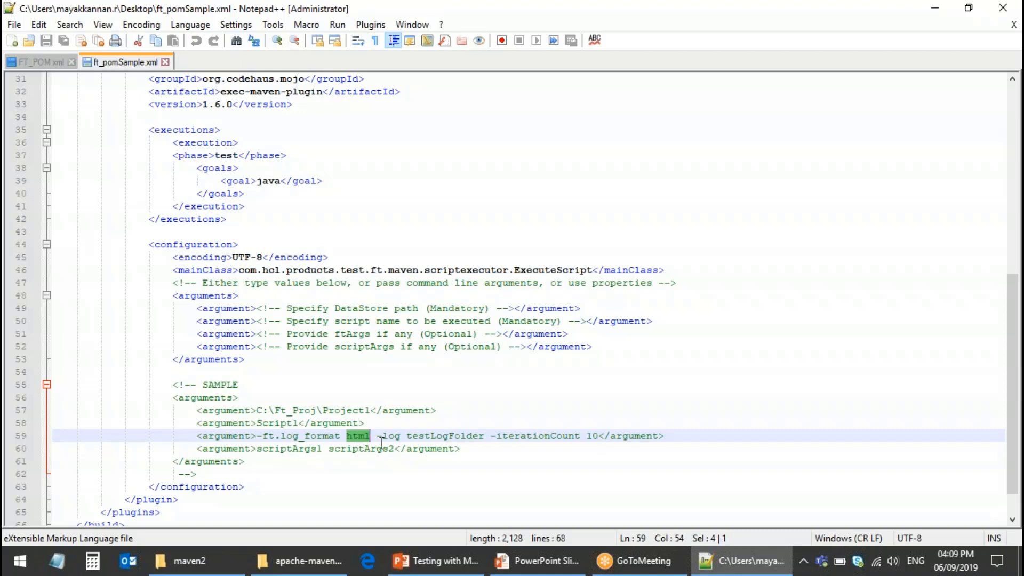
pyautogui.moveTo(377, 436); pyautogui.dragTo(401, 436)
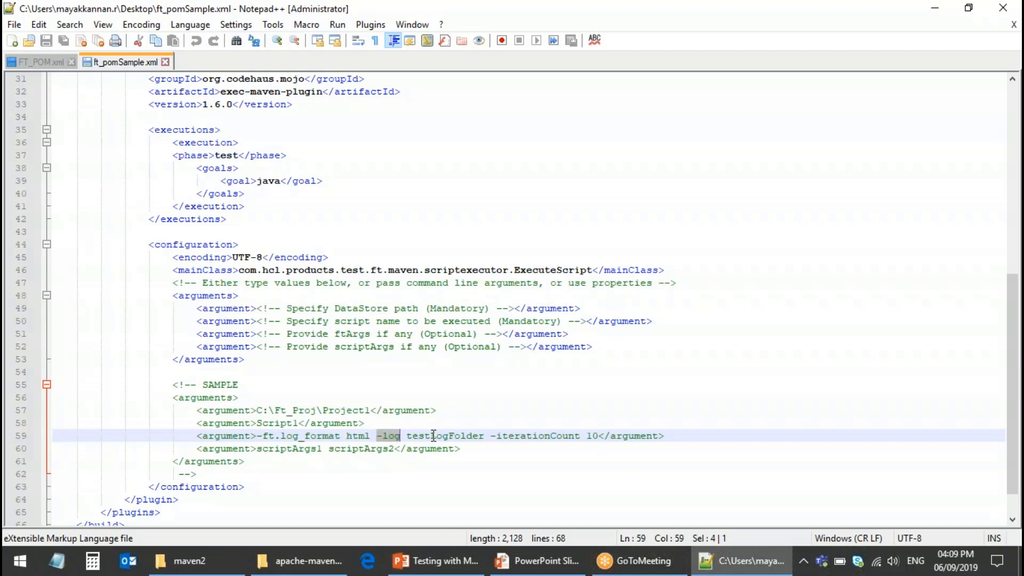
pyautogui.click(431, 435)
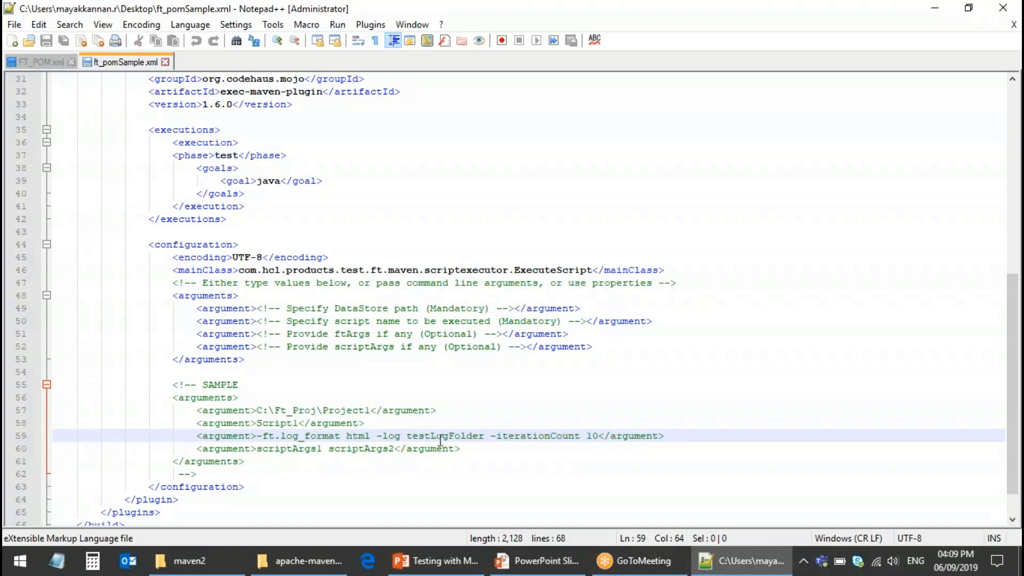
pyautogui.moveTo(490, 436); pyautogui.dragTo(580, 440)
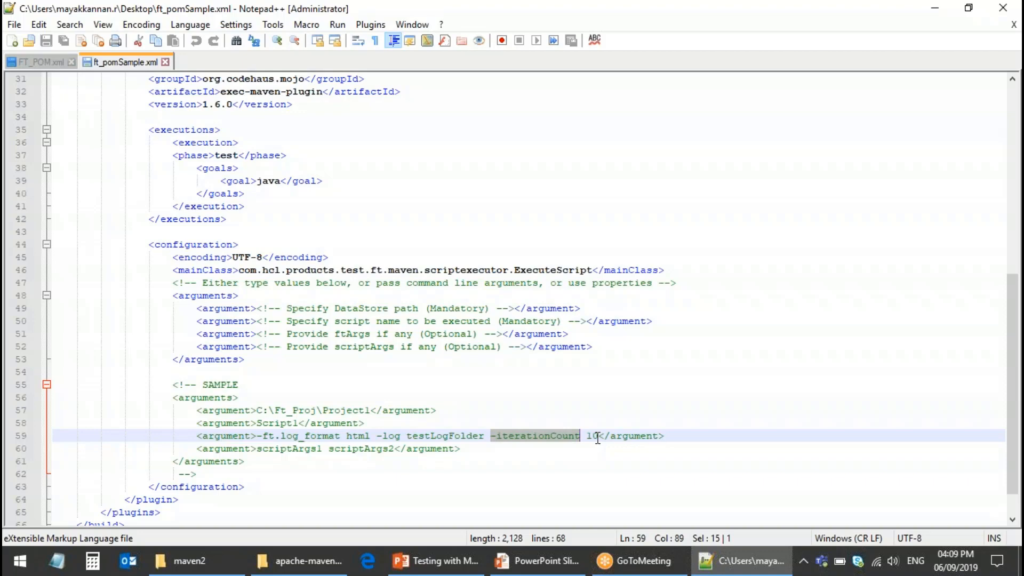
pyautogui.moveTo(599, 437); pyautogui.dragTo(586, 437)
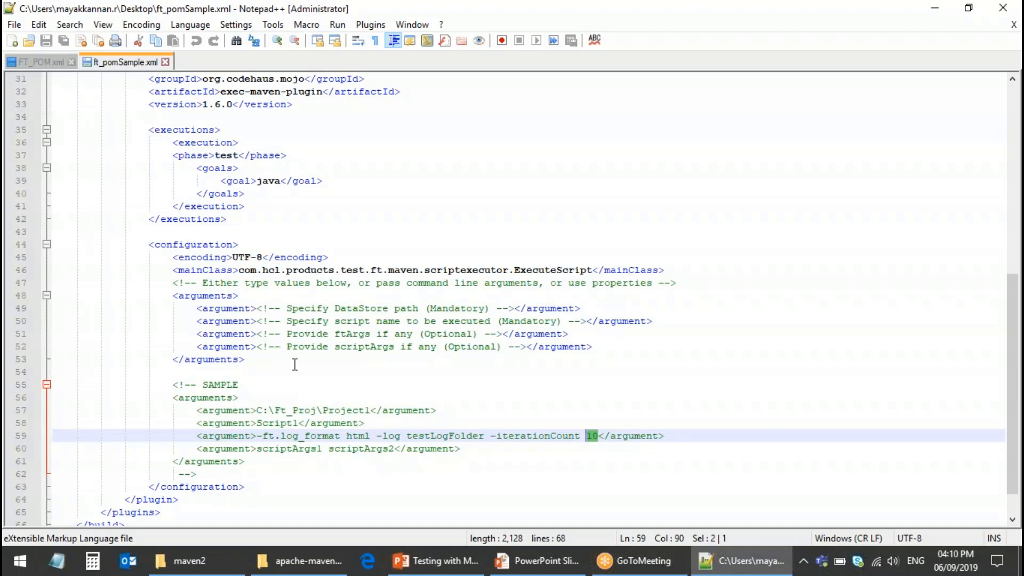
# Step: Examine the placeholder arguments for the mandatory DataStore path and script name
pyautogui.click(261, 308)
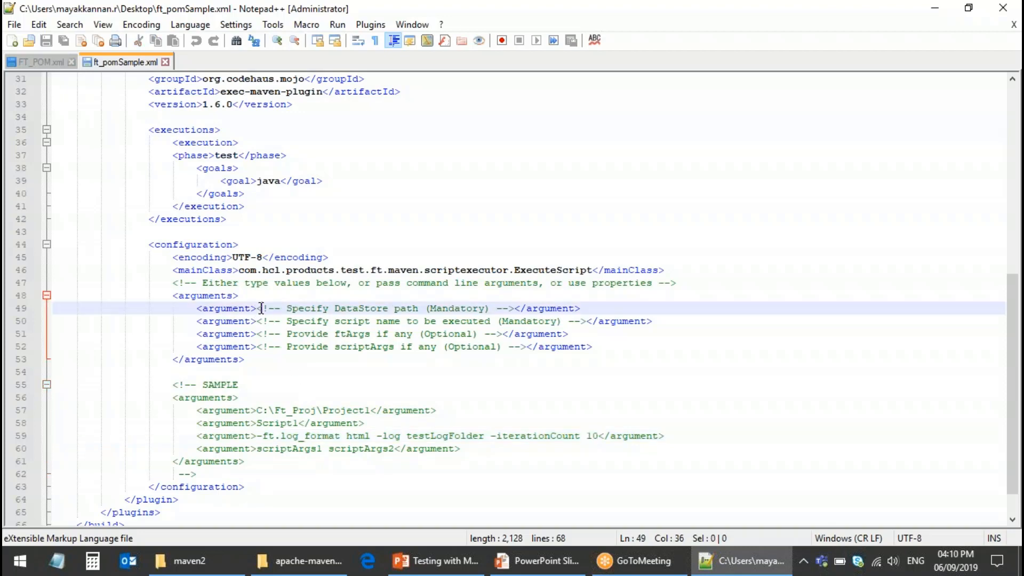
pyautogui.moveTo(258, 312); pyautogui.dragTo(364, 311)
pyautogui.click(410, 311)
pyautogui.click(410, 322)
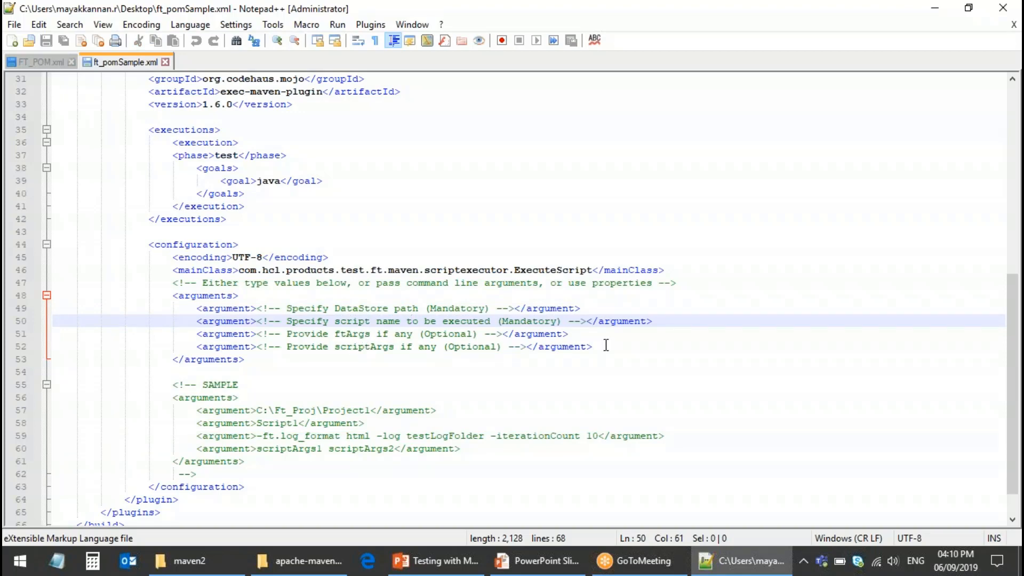
# Step: Launch HCL OneTest UI-Eclipse Integration with the workspace D:\MK_HCL_OT\Workspaces\FT
pyautogui.click(180, 570)
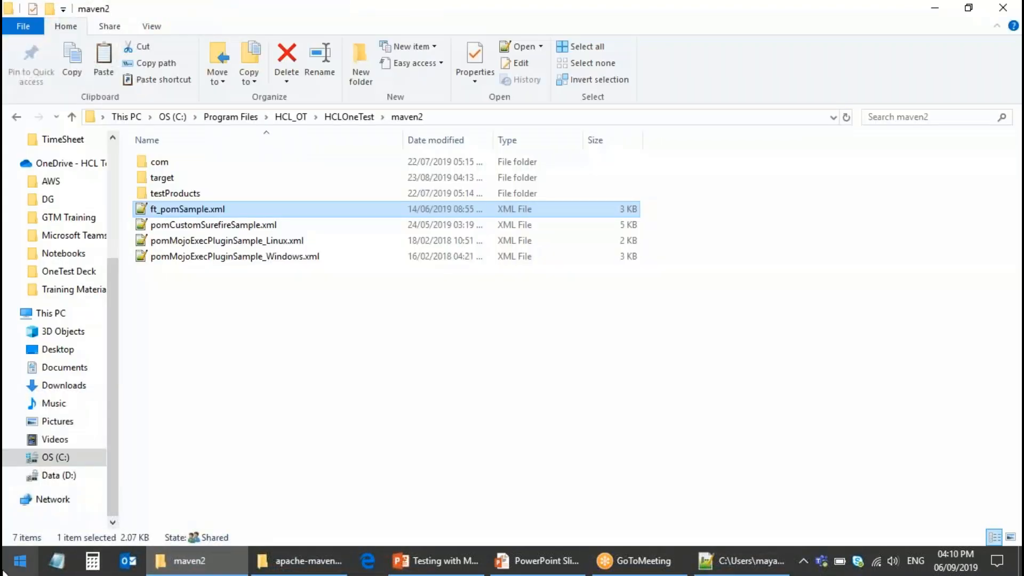
pyautogui.press('super')
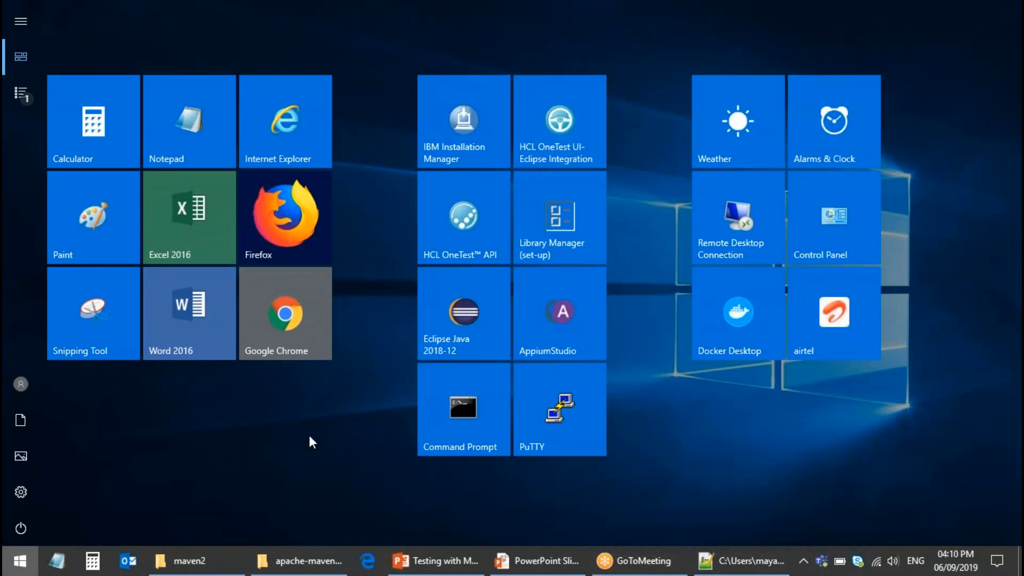
pyautogui.click(551, 136)
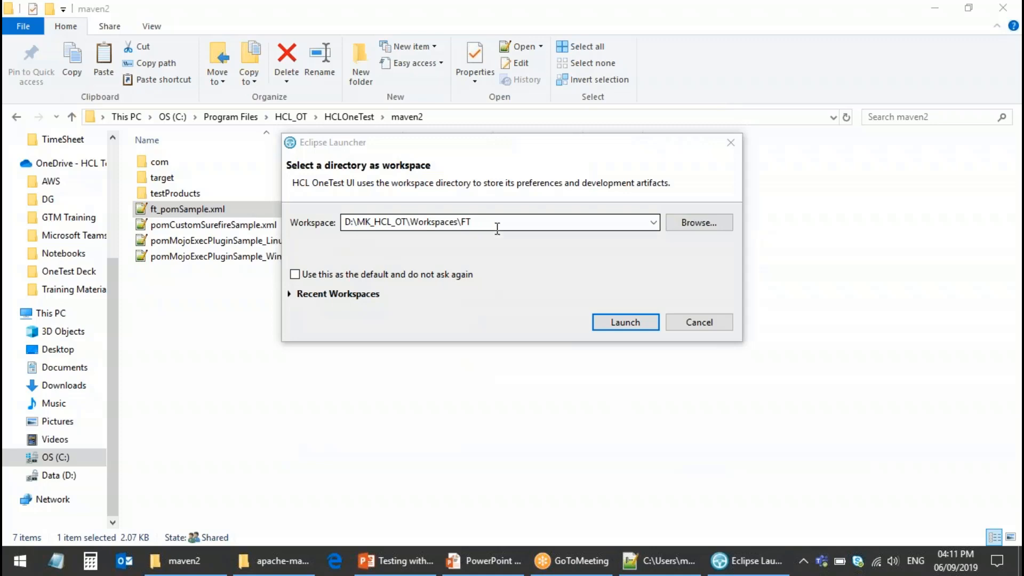
pyautogui.click(640, 322)
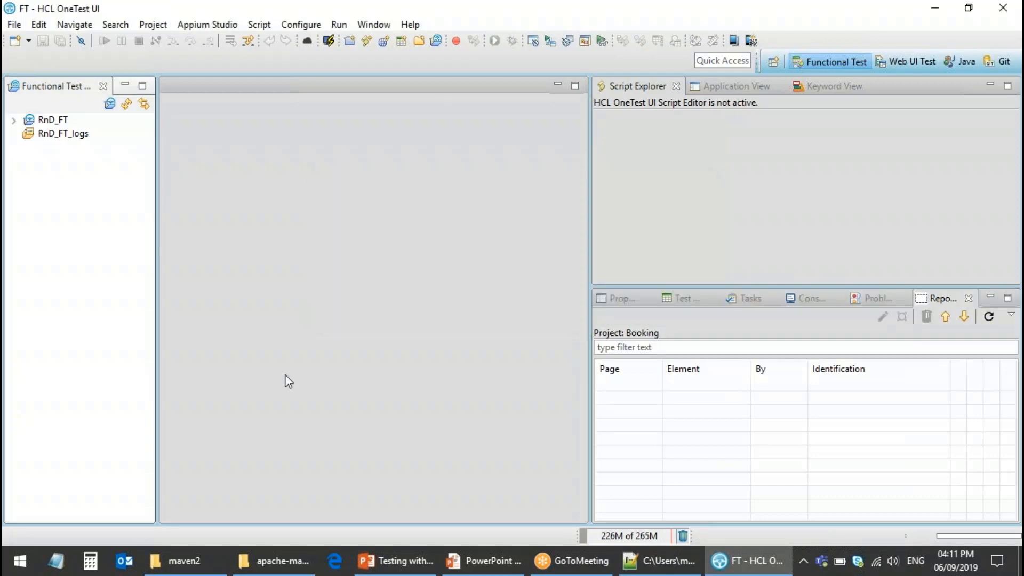
# Step: Expand the RnD_FT project, open the BookaFlight script, and look over its code from the beginning
pyautogui.click(14, 122)
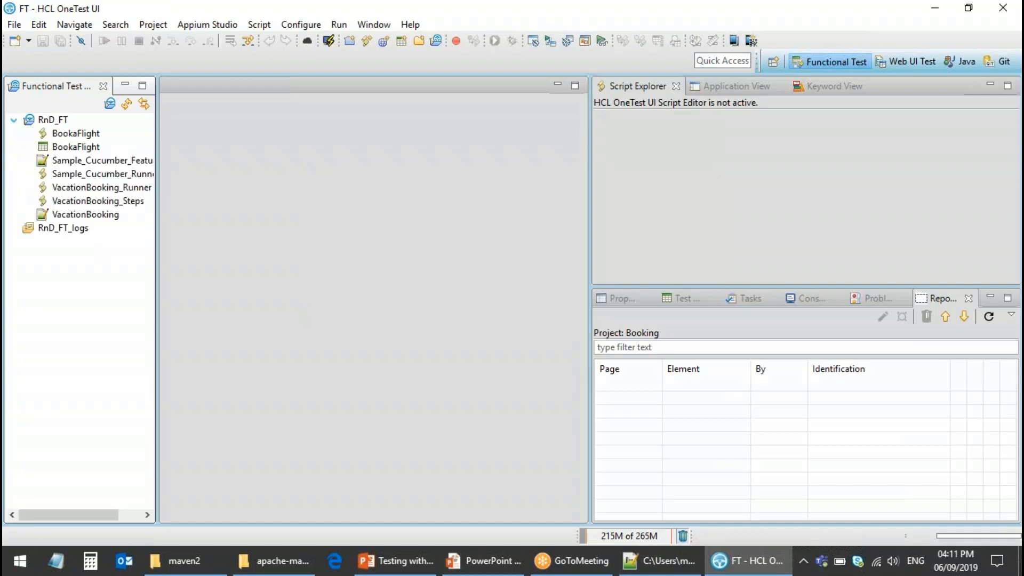
pyautogui.click(71, 134)
pyautogui.doubleClick(70, 134)
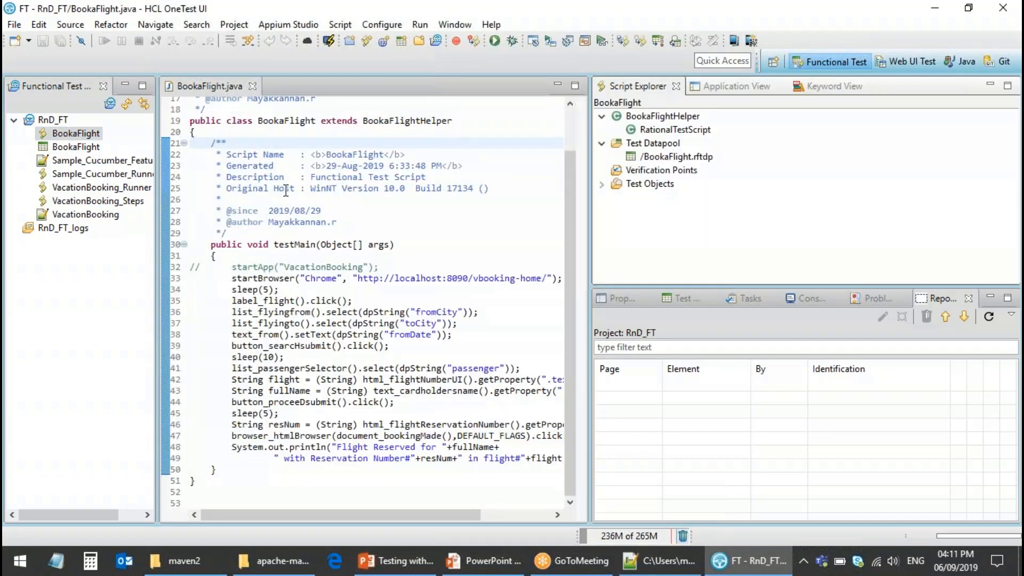
pyautogui.scroll(2, 286, 190)
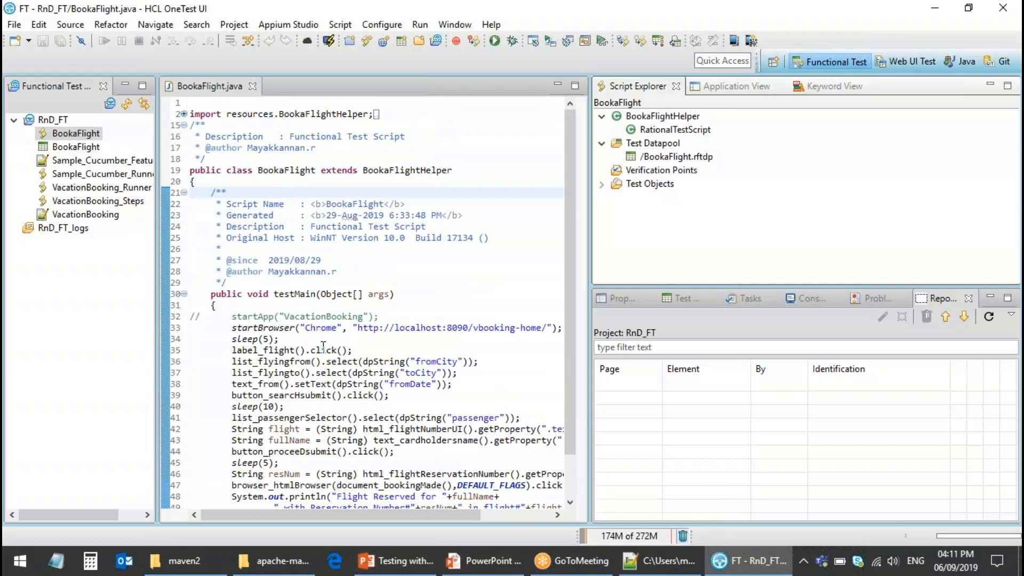
# Step: Open the RnD_FT project folder from its properties and copy its path, D:\MK_HCL_OT\Projects\GitHub\VacationBooking\RnD_FT
pyautogui.scroll(-2, 328, 329)
pyautogui.moveTo(327, 331)
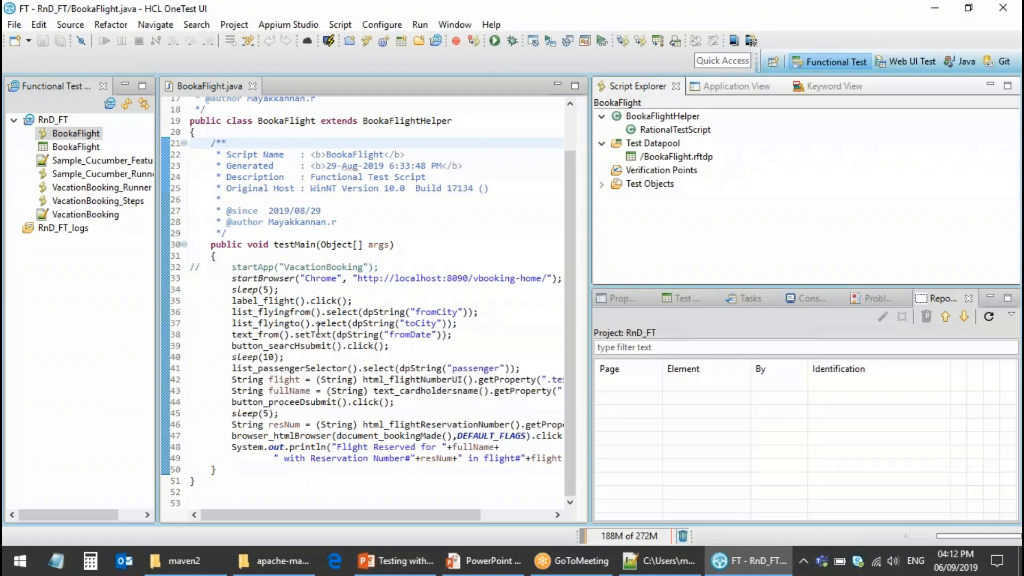
pyautogui.scroll(2, 288, 235)
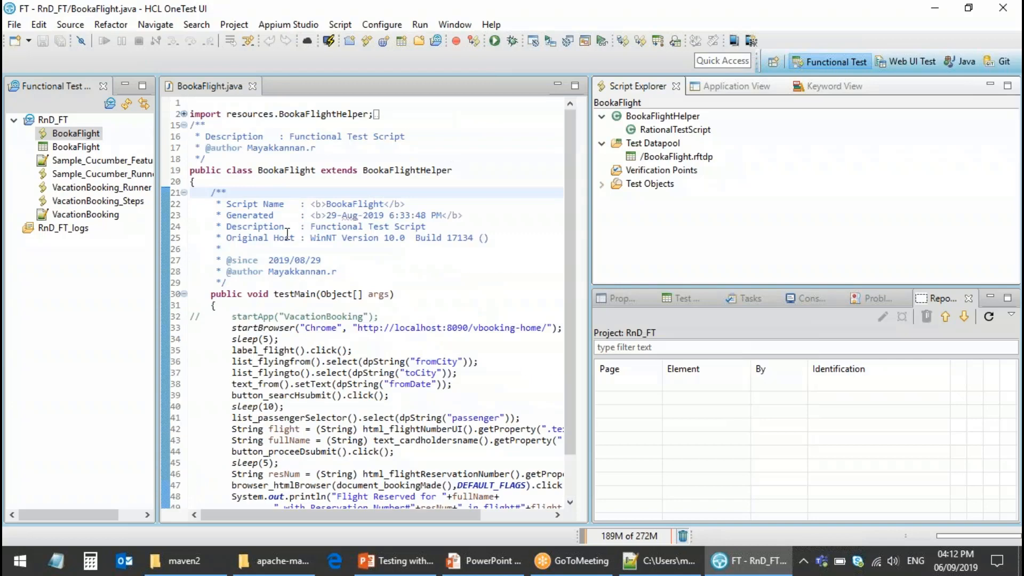
pyautogui.rightClick(55, 121)
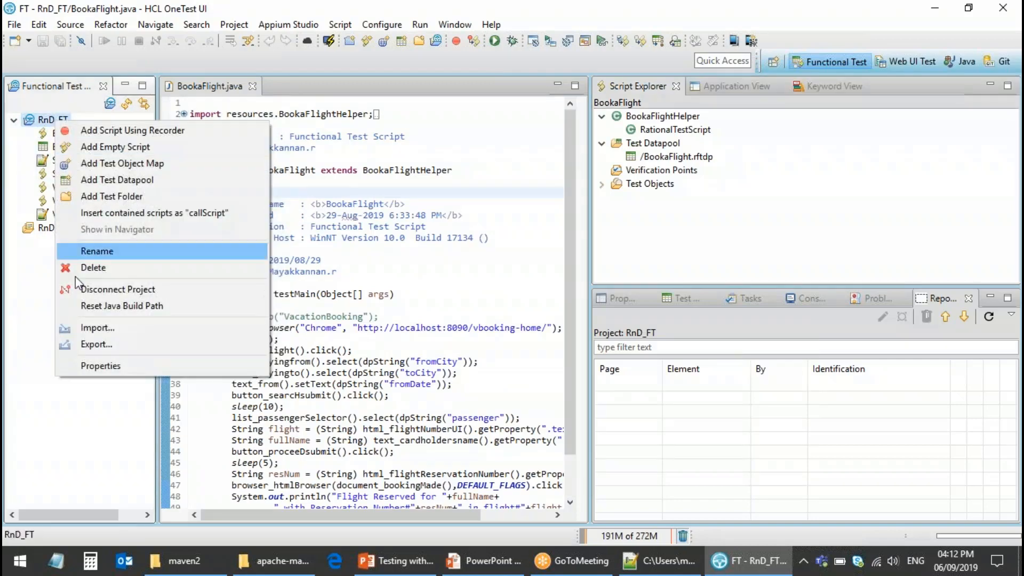
pyautogui.click(90, 366)
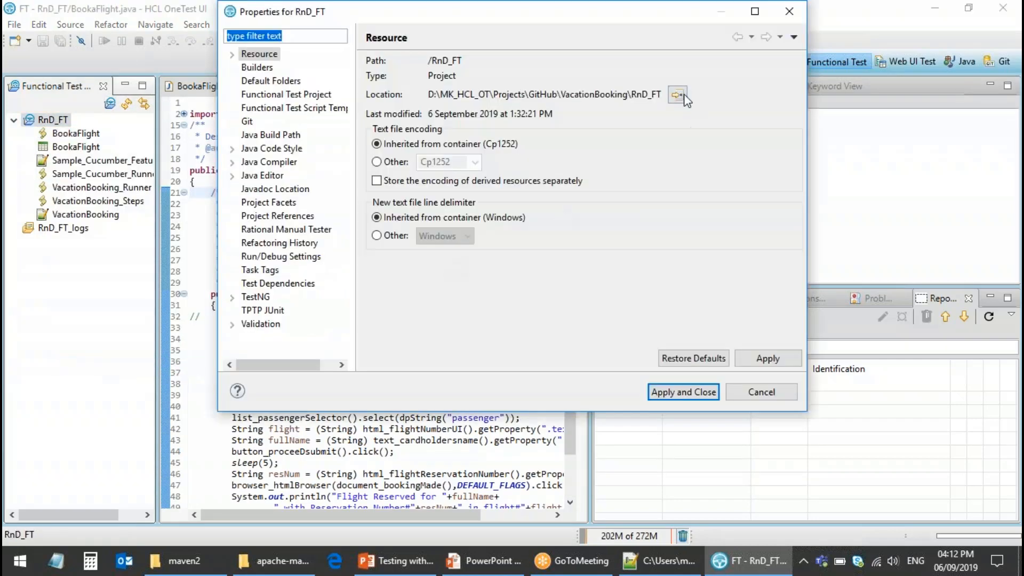
pyautogui.click(677, 94)
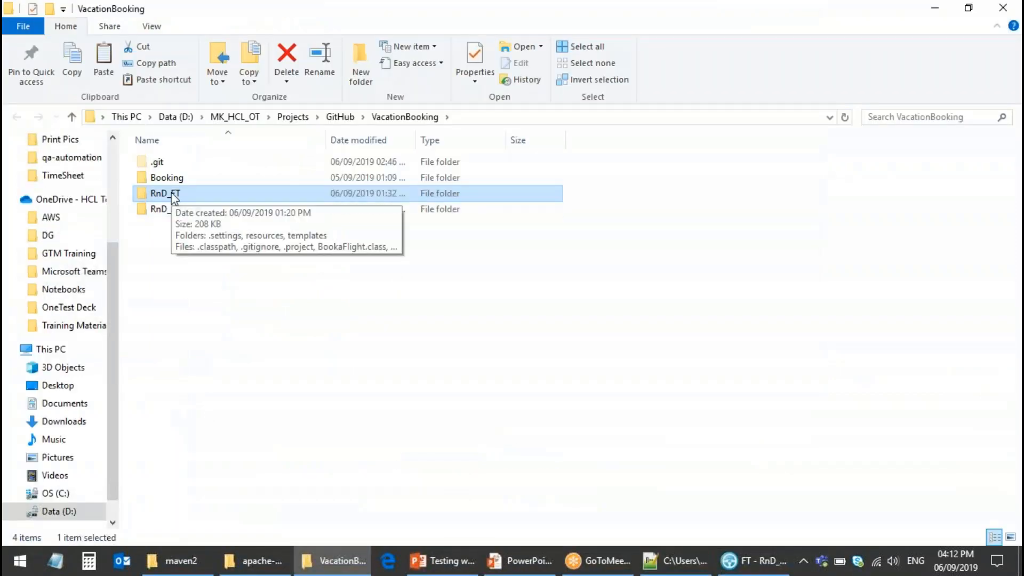
pyautogui.doubleClick(171, 194)
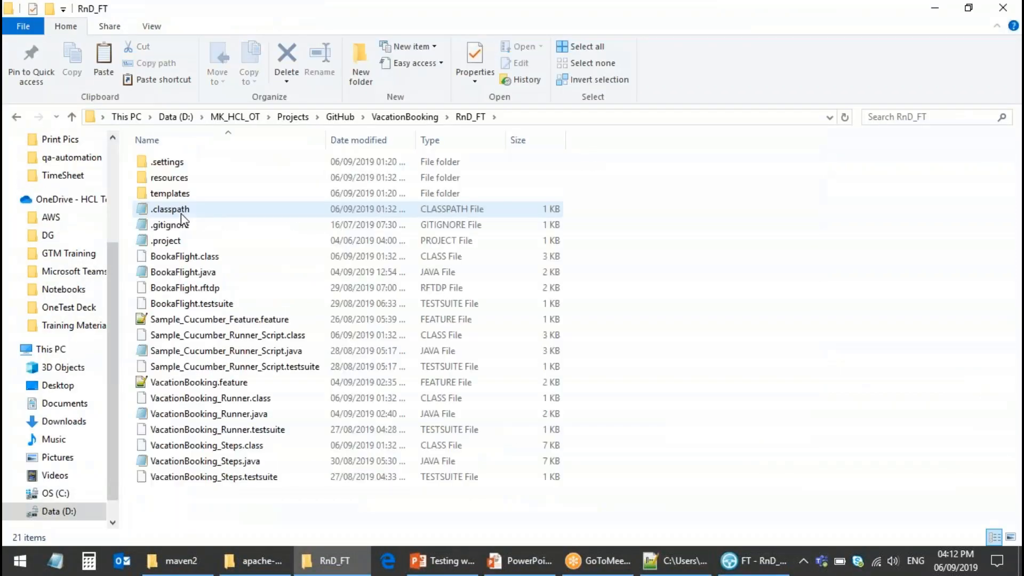
pyautogui.click(521, 118)
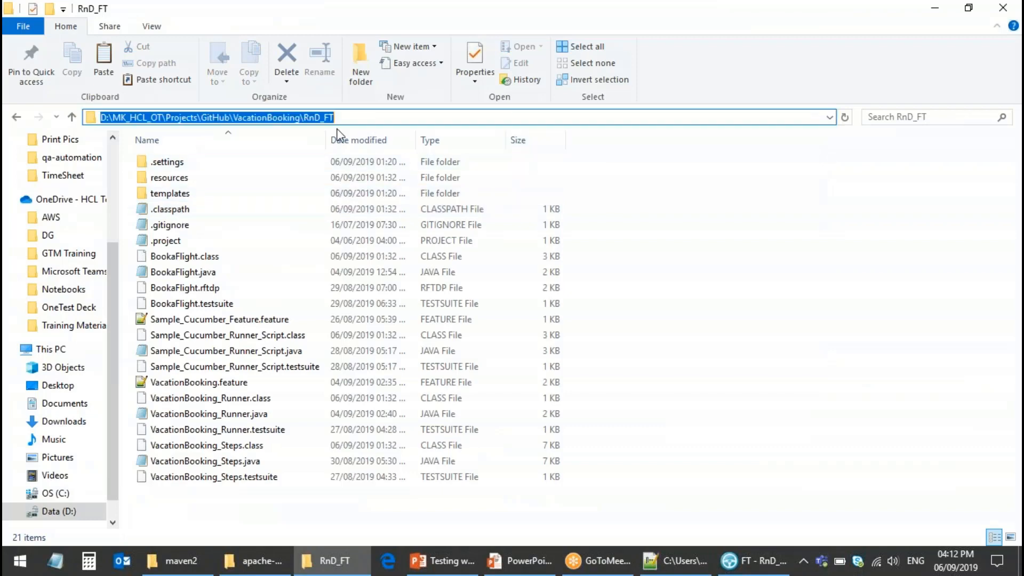
pyautogui.hotkey('ctrl', 'c')
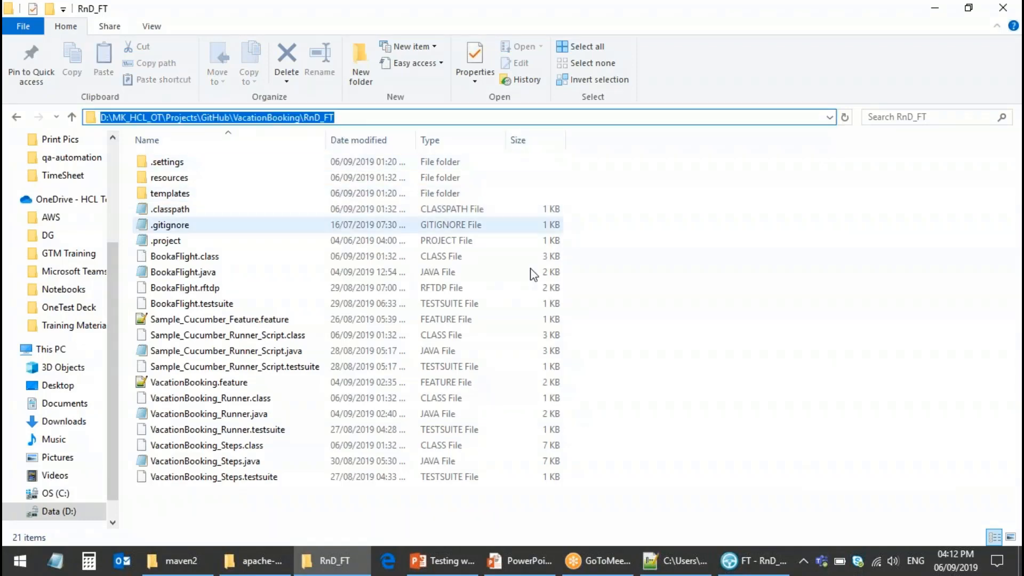
# Step: Replace the DataStore path placeholder in ft_pomSample.xml with the copied path D:\MK_HCL_OT\Projects\GitHub\VacationBooking\RnD_FT
pyautogui.click(678, 561)
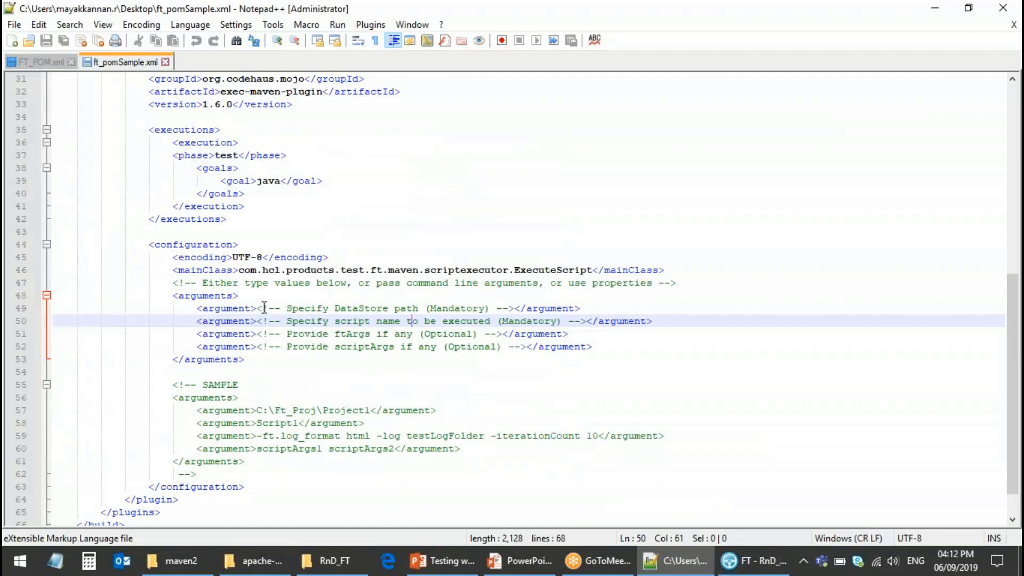
pyautogui.moveTo(257, 308); pyautogui.dragTo(513, 309)
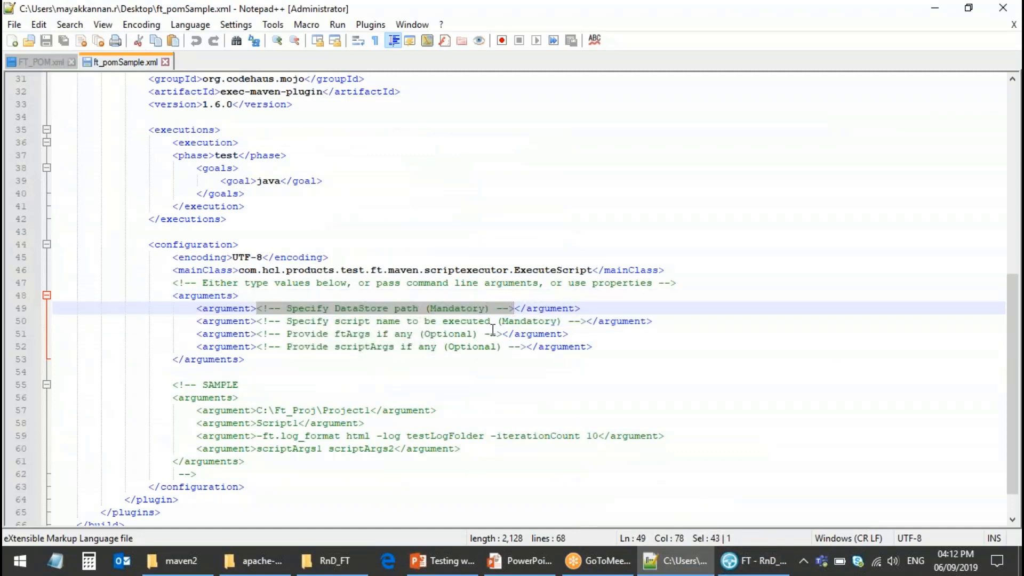
pyautogui.hotkey('ctrl', 'v')
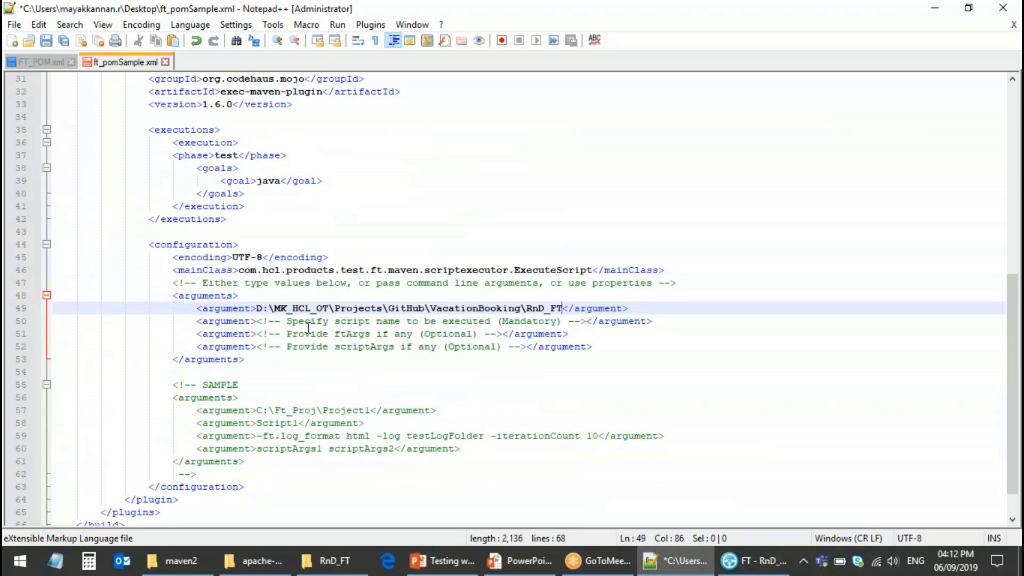
# Step: Copy the class name BookaFlight from the script and put it in place of the script name placeholder in ft_pomSample.xml
pyautogui.moveTo(259, 322); pyautogui.dragTo(586, 322)
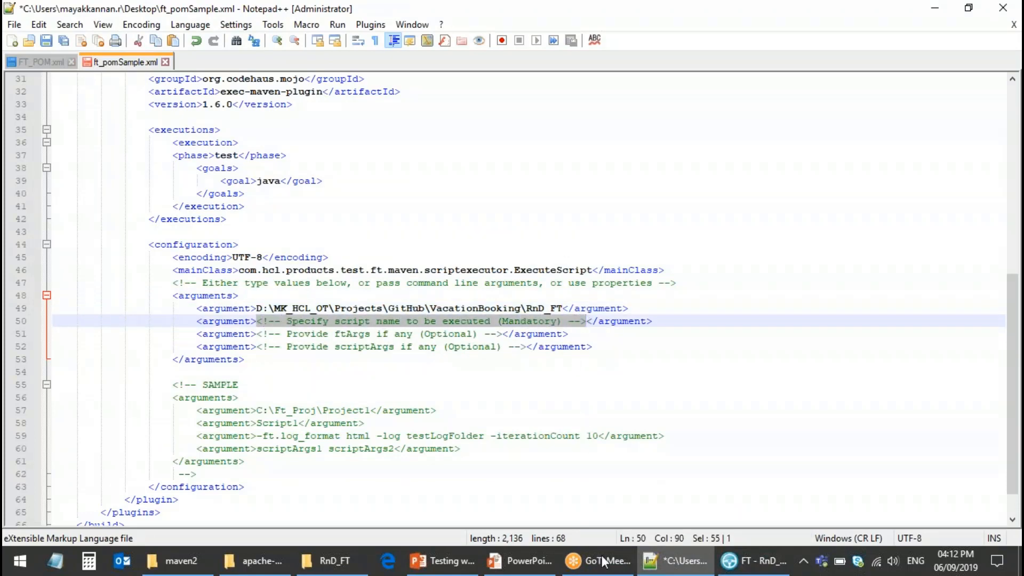
pyautogui.click(738, 567)
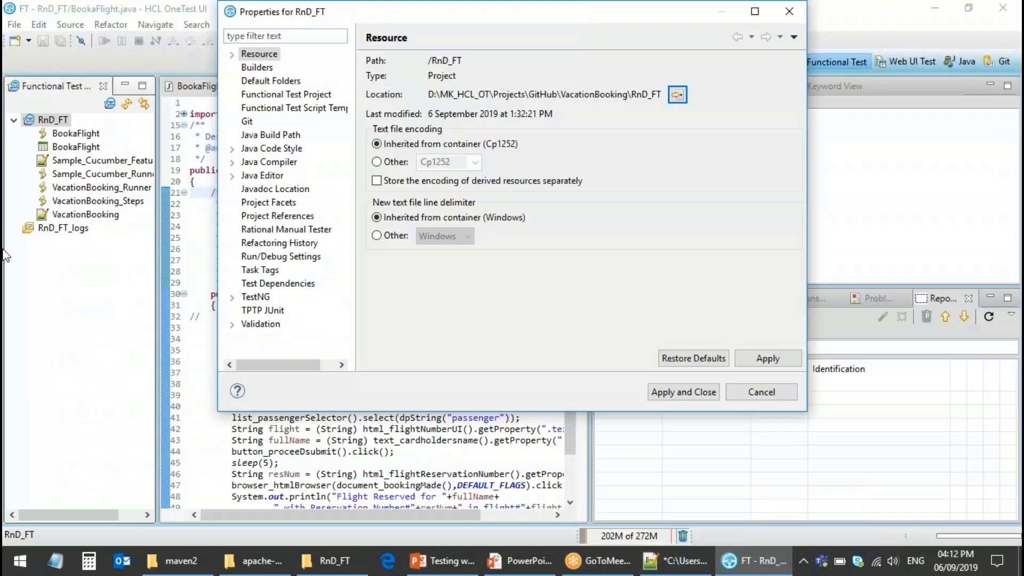
pyautogui.click(722, 392)
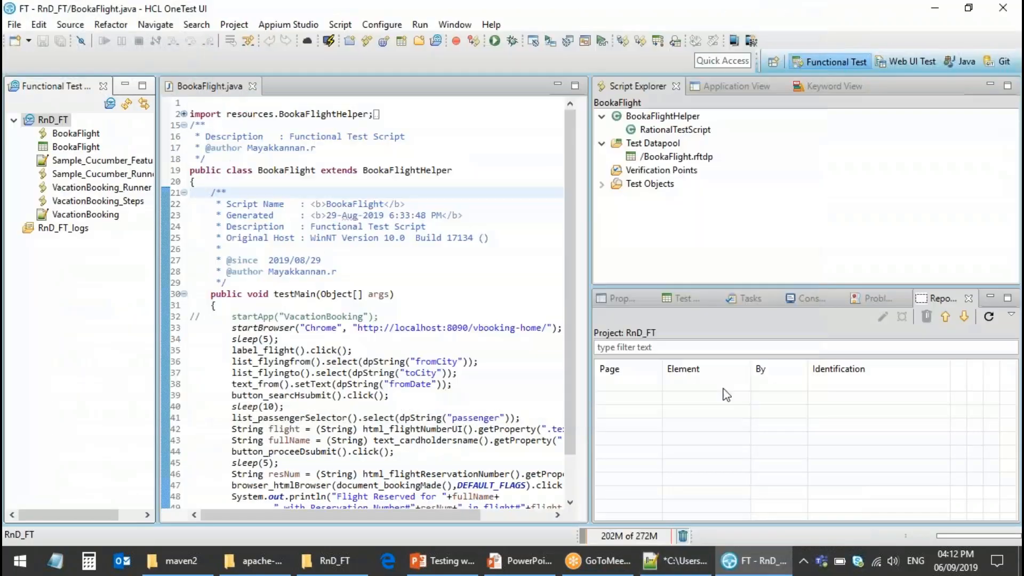
pyautogui.doubleClick(291, 171)
pyautogui.hotkey('ctrl', 'c')
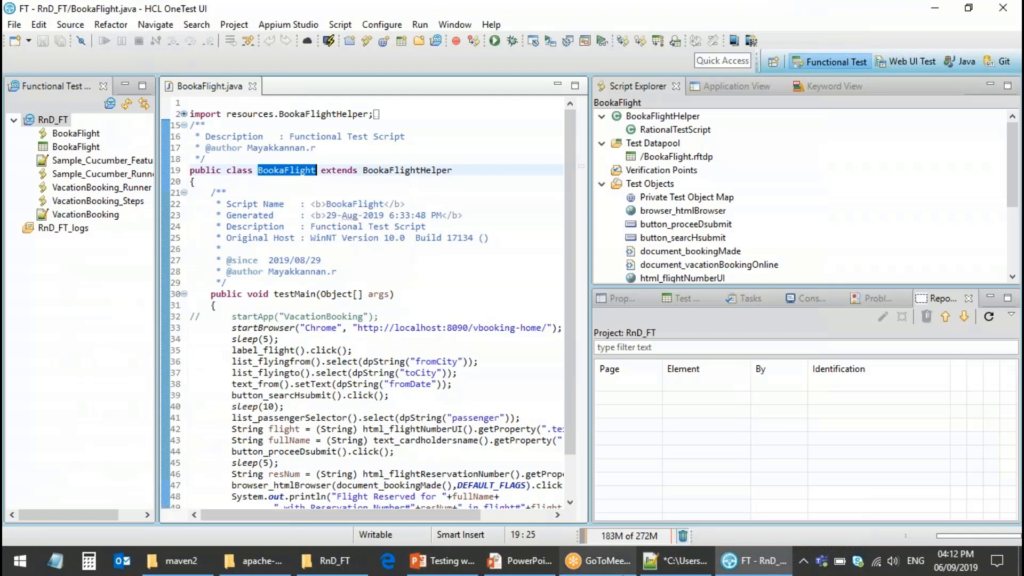
pyautogui.click(657, 569)
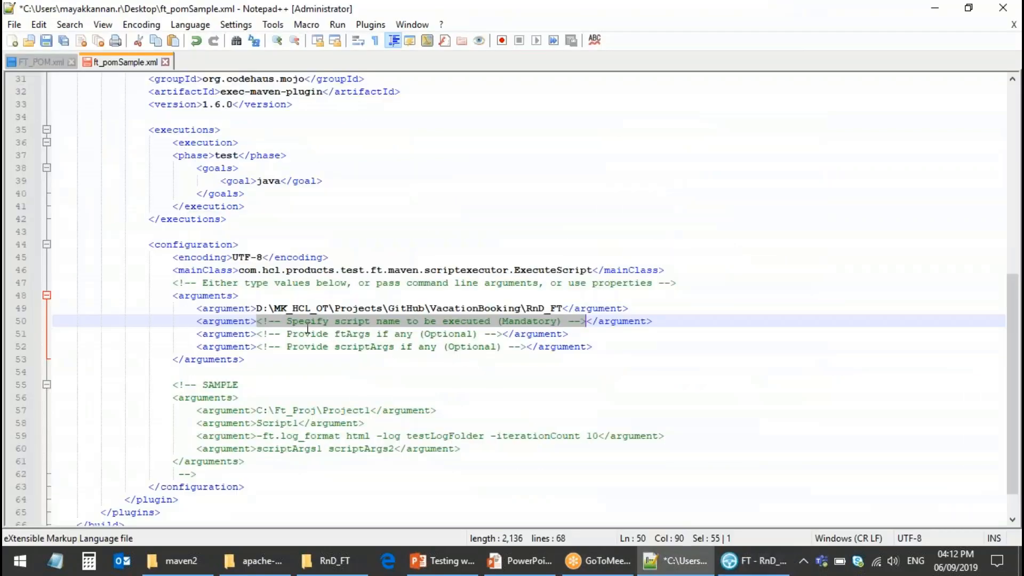
pyautogui.hotkey('ctrl', 'v')
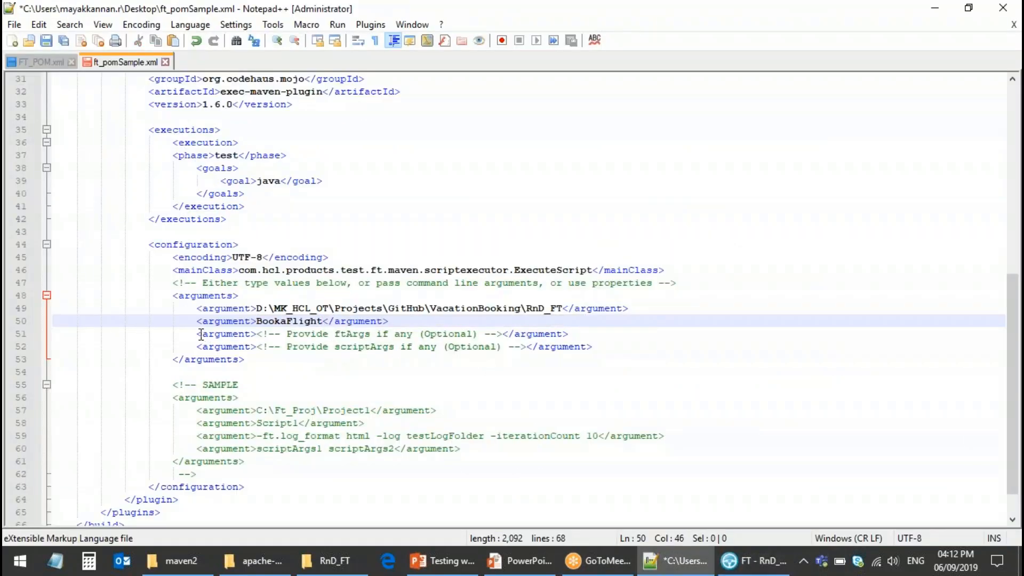
# Step: Delete the two optional argument lines for ftArgs and scriptArgs above the sample block and save the POM file
pyautogui.click(580, 346)
pyautogui.moveTo(592, 346); pyautogui.dragTo(52, 335)
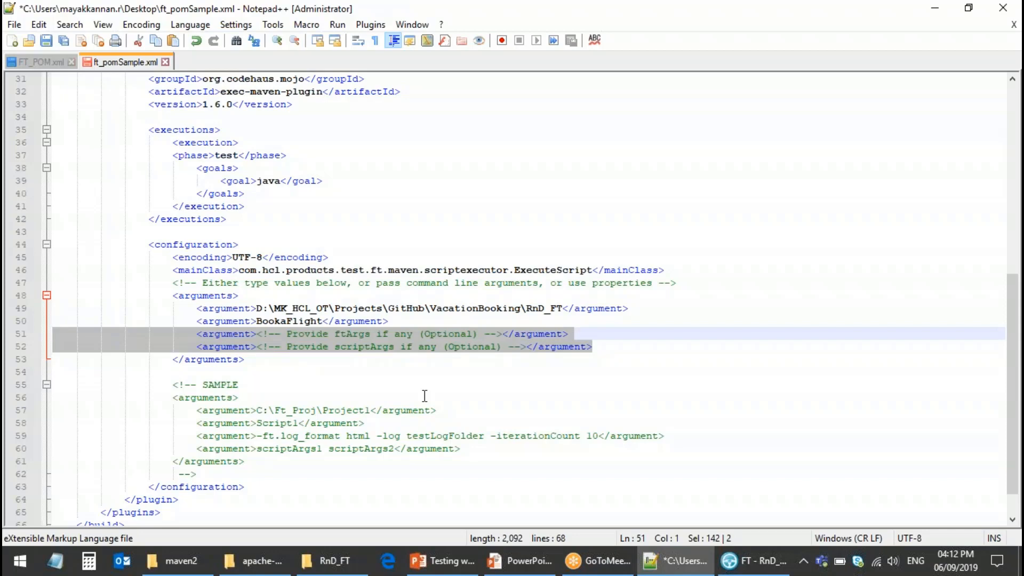
pyautogui.press('Delete')
pyautogui.press('Delete')
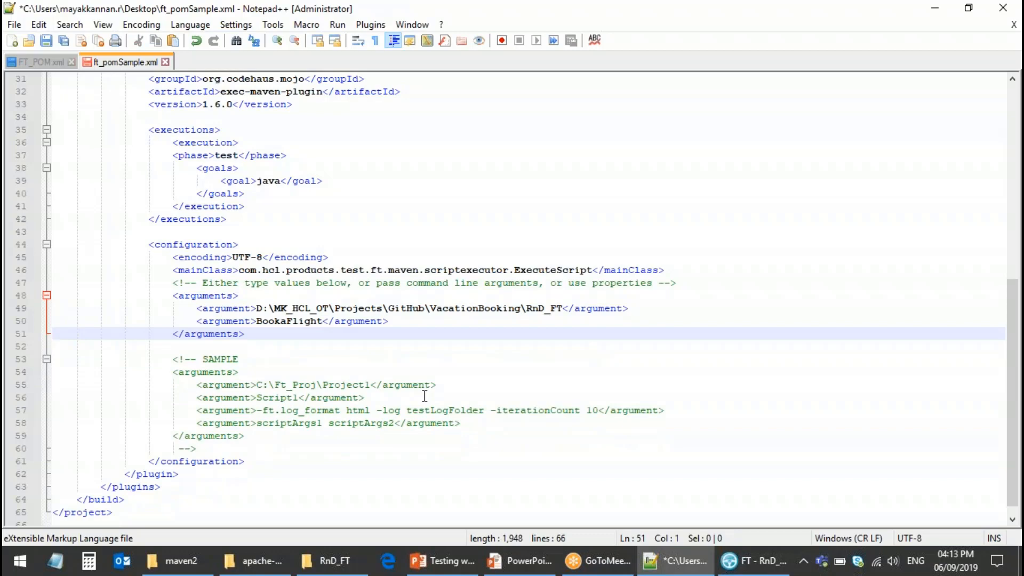
pyautogui.click(261, 424)
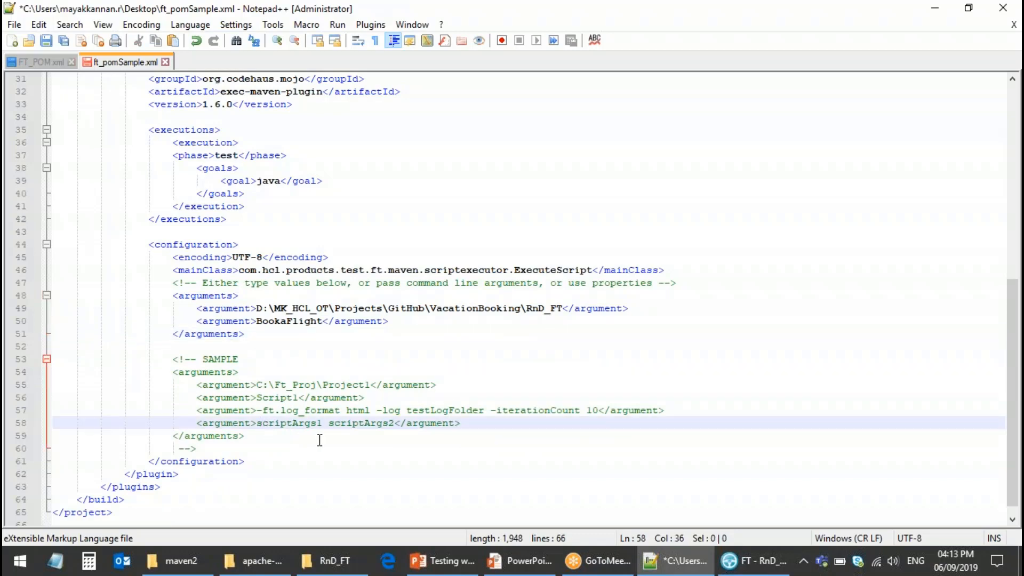
pyautogui.hotkey('ctrl', 's')
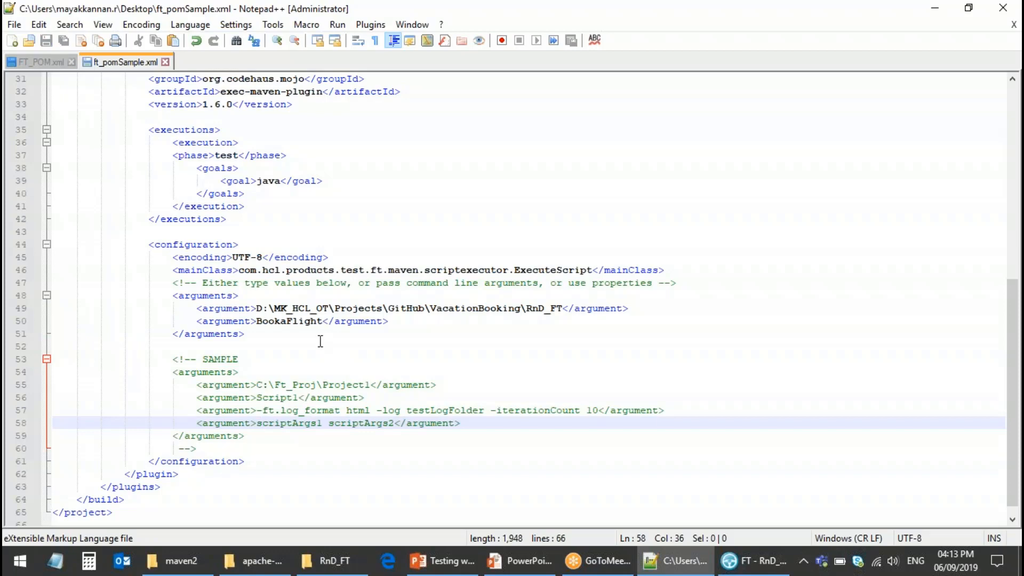
# Step: Close both POM files along with Notepad++, and exit HCL OneTest UI
pyautogui.scroll(9, 320, 341)
pyautogui.scroll(-9, 320, 341)
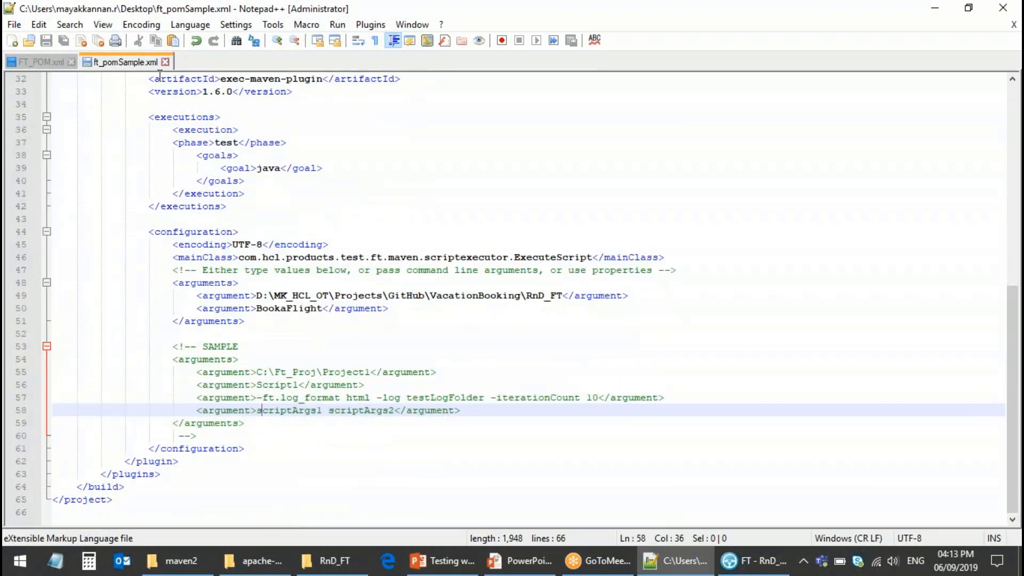
pyautogui.click(165, 62)
pyautogui.click(72, 62)
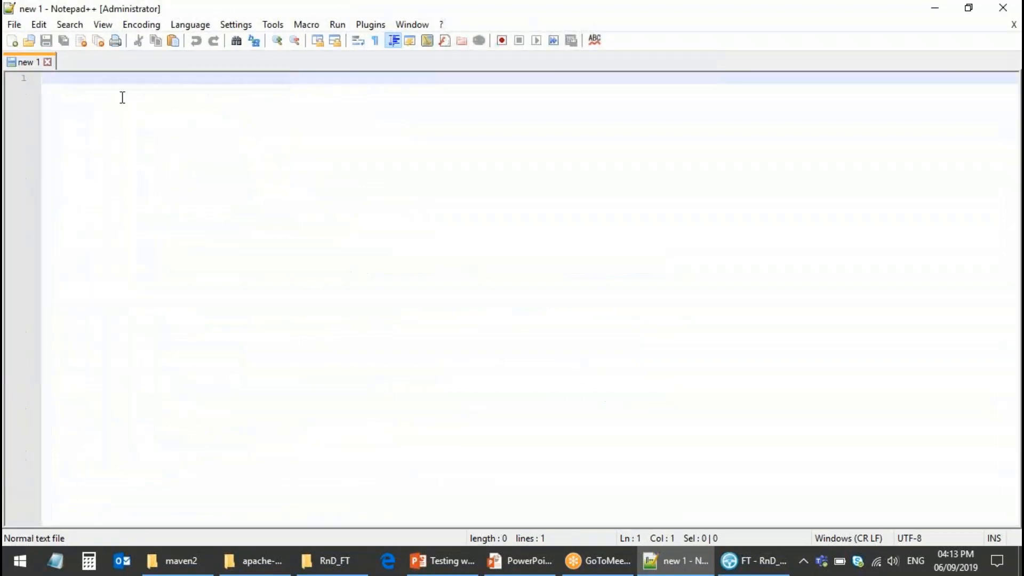
pyautogui.click(1000, 10)
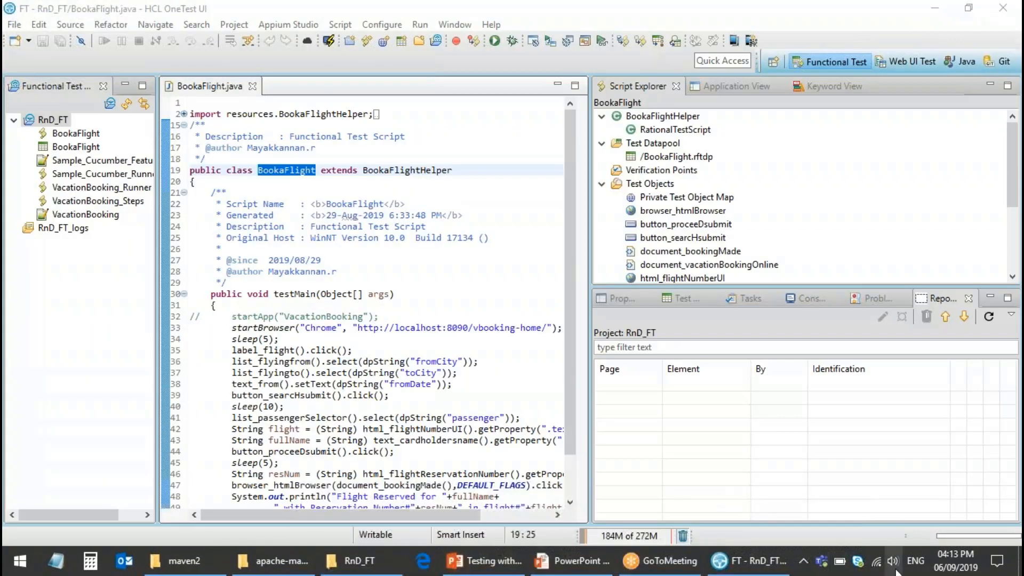
pyautogui.rightClick(725, 567)
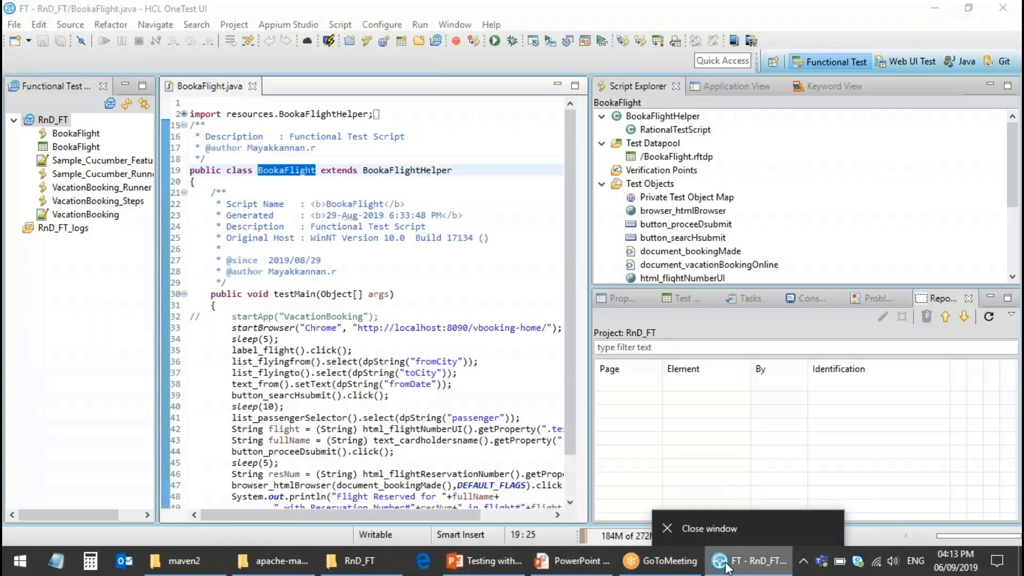
pyautogui.click(725, 530)
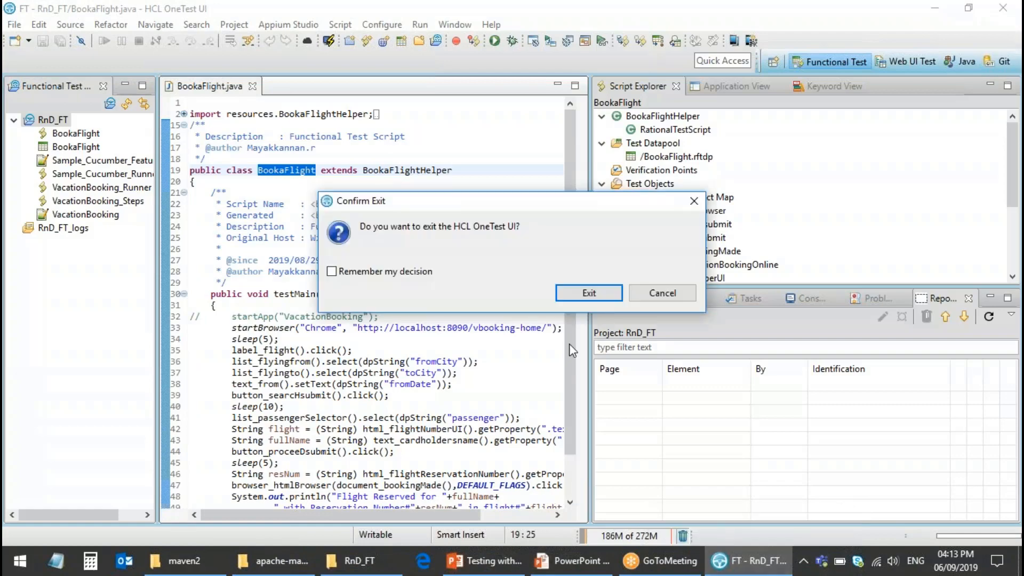
pyautogui.click(584, 288)
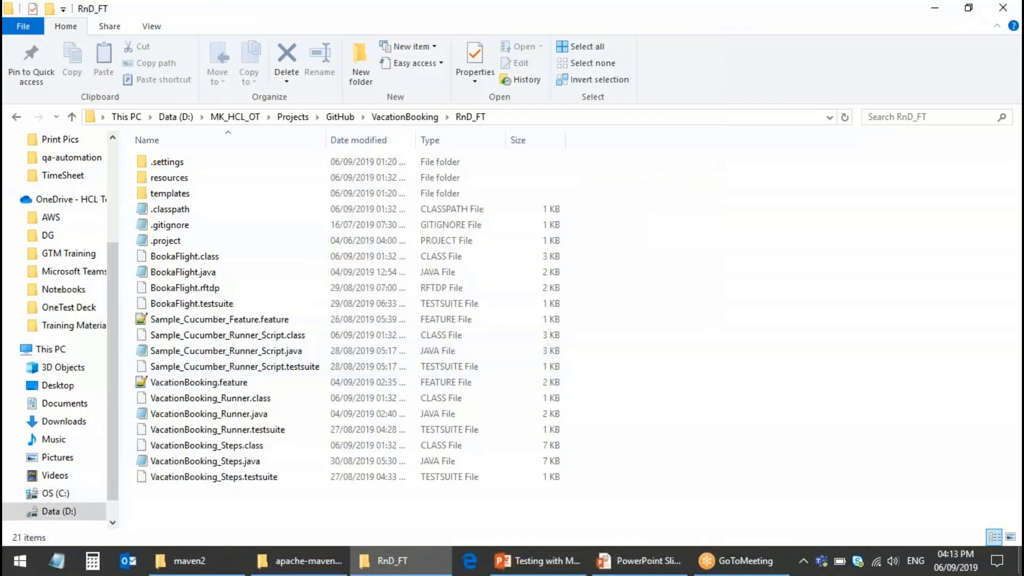
pyautogui.click(1021, 569)
pyautogui.rightClick(164, 236)
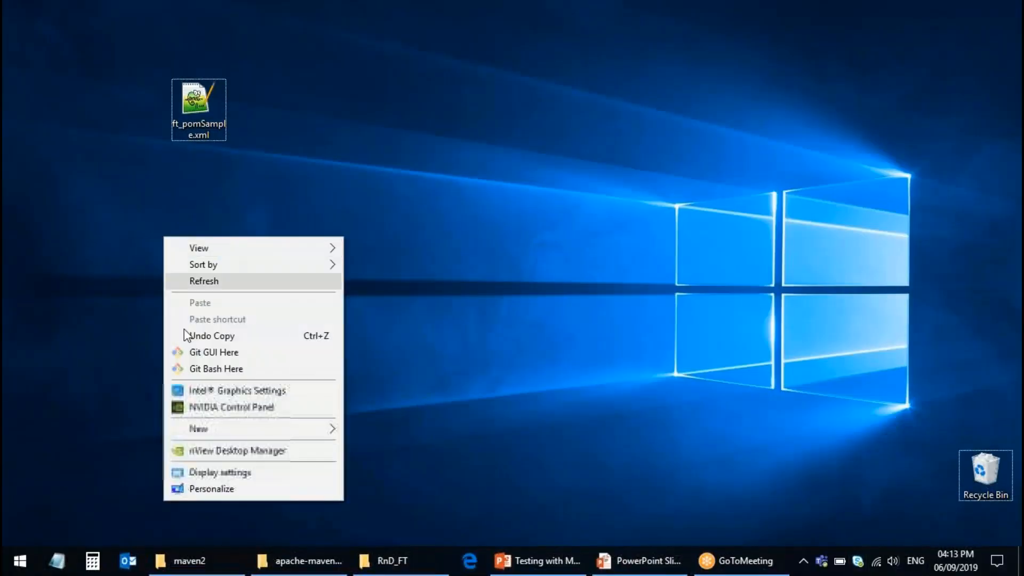
pyautogui.click(99, 256)
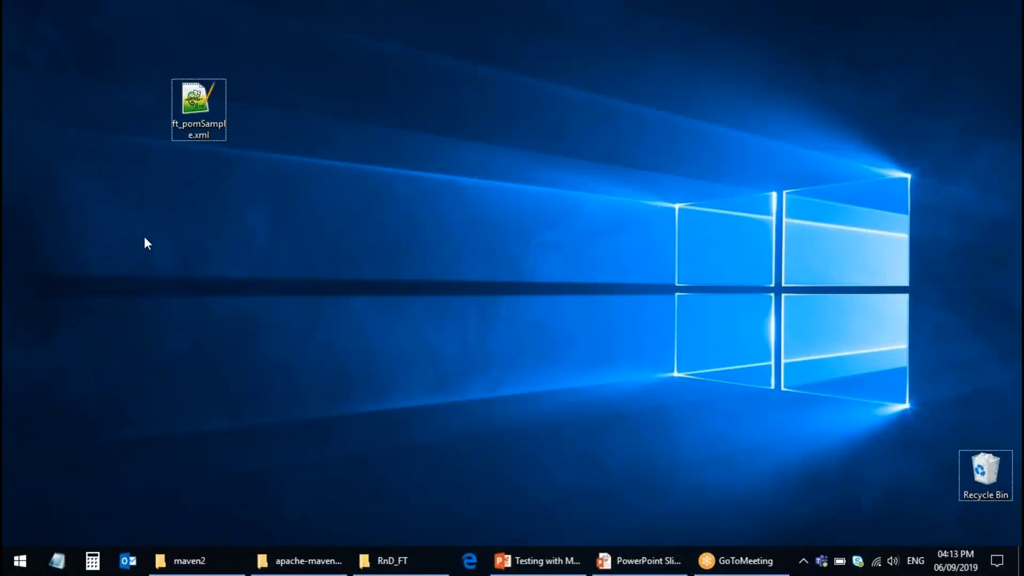
pyautogui.keyDown('shift'); pyautogui.rightClick(144, 236); pyautogui.keyUp('shift')
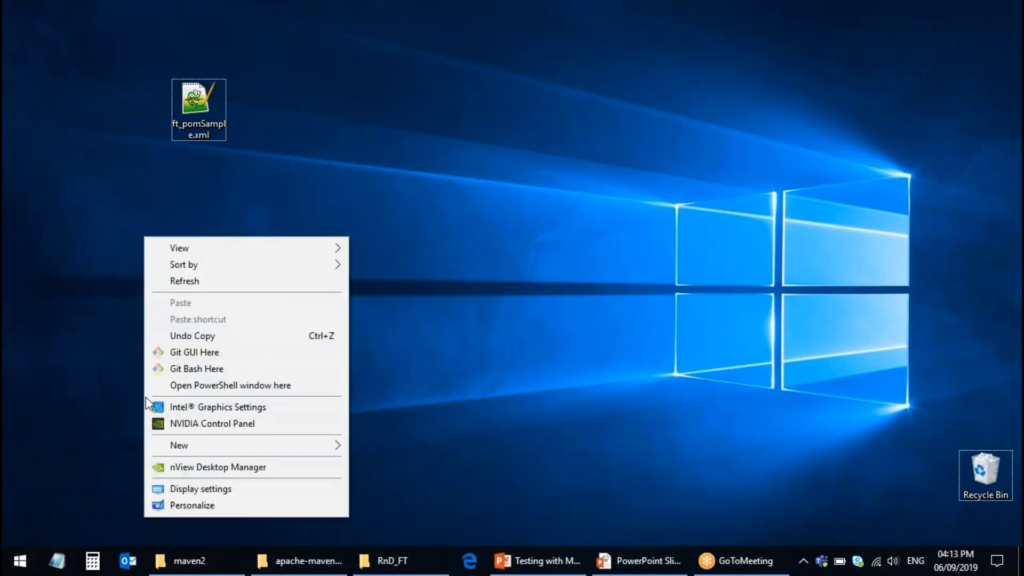
pyautogui.click(94, 391)
# Step: Launch Command Prompt as administrator and enter the beginning of the Maven command, mvn test -f, without running it
pyautogui.press('super')
pyautogui.write('cmd')
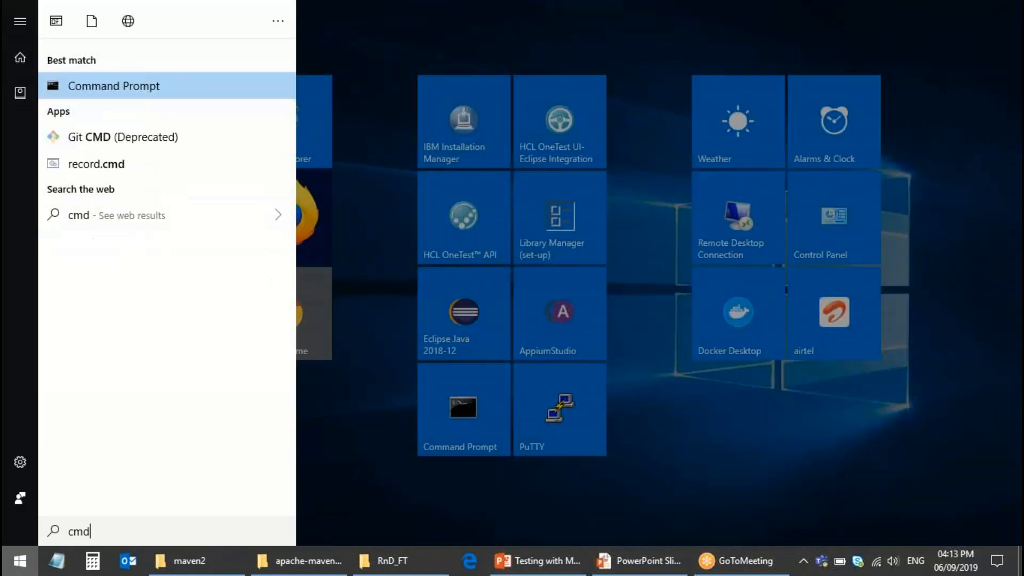
pyautogui.hotkey('ctrl', 'shift', 'Return')
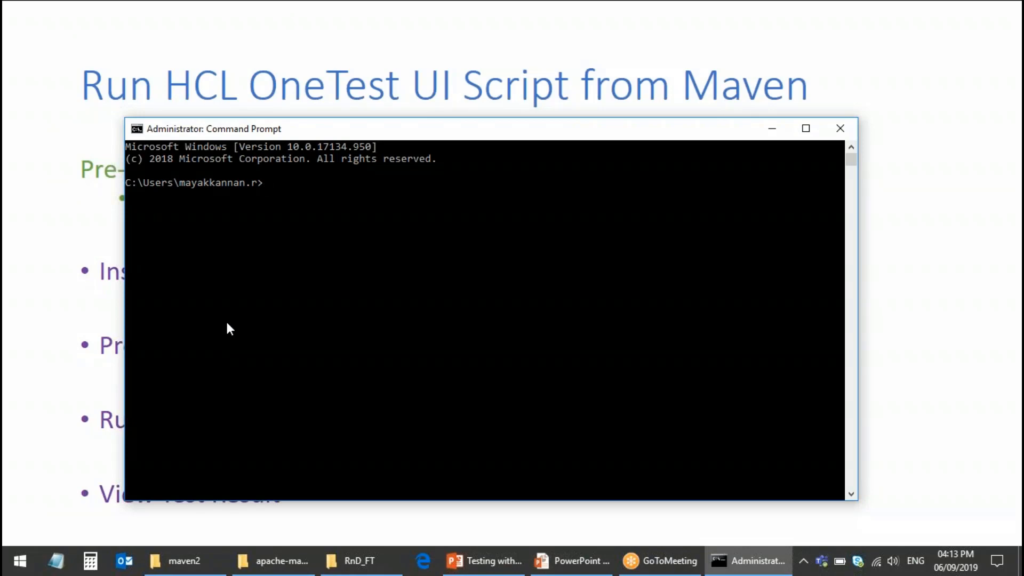
pyautogui.write('mvn test -f')
# Step: Copy the path of ft_pomSample.xml on the desktop, append it to mvn test -f in Command Prompt, and run the command
pyautogui.press('super+d')
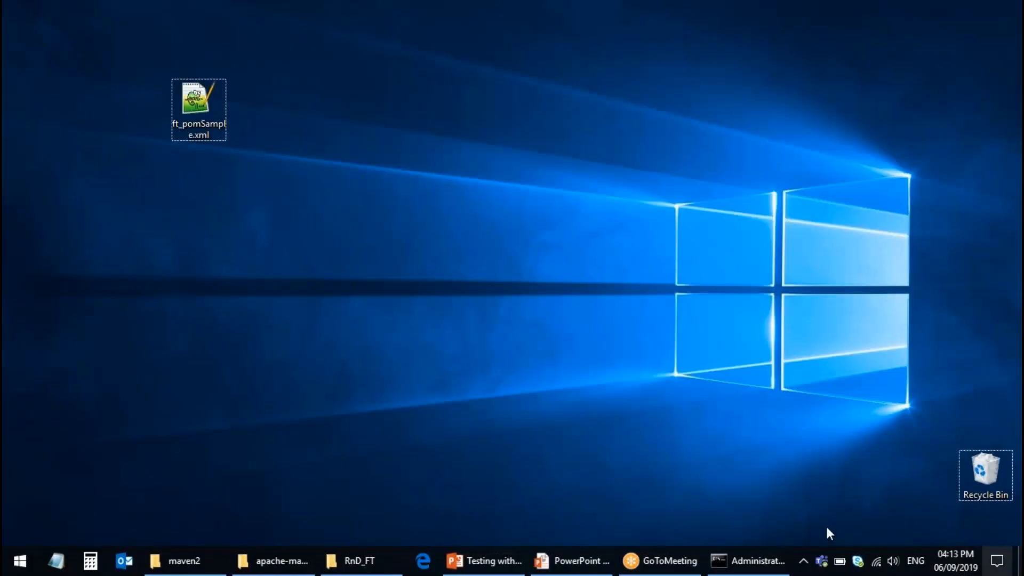
pyautogui.rightClick(197, 118)
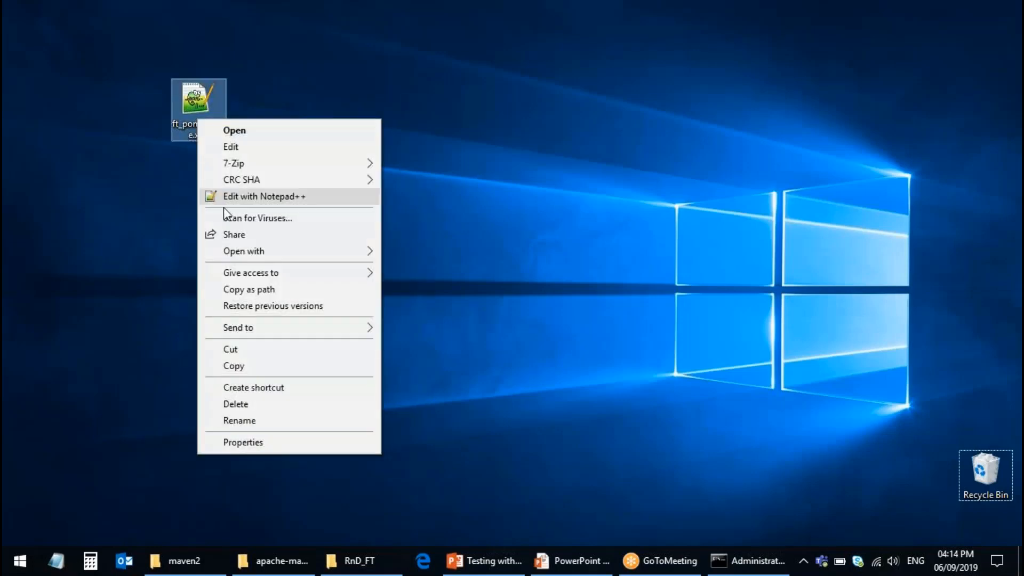
pyautogui.click(255, 291)
pyautogui.click(733, 567)
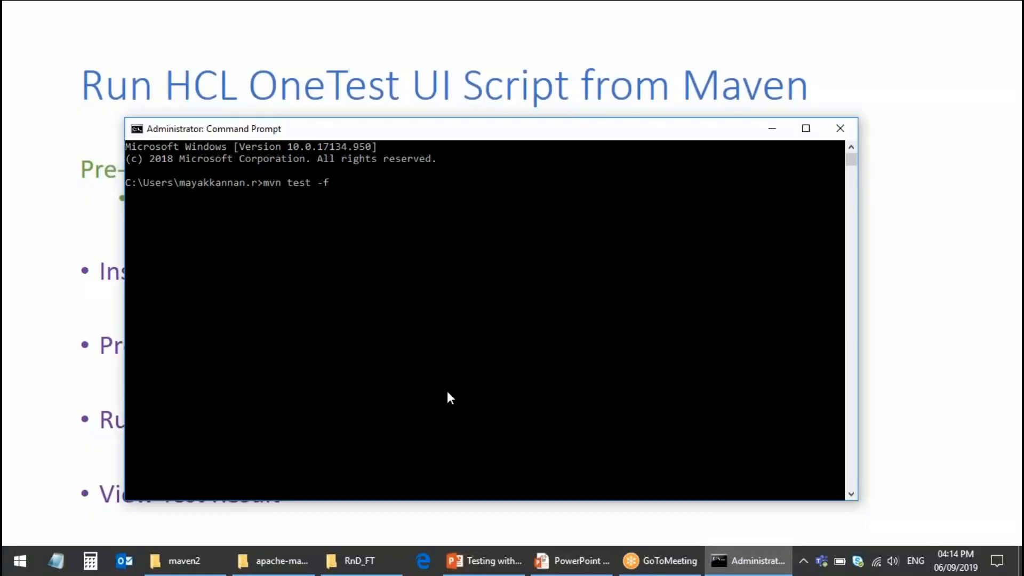
pyautogui.write('"C:\\Users\\mayakkannan.r\\Desktop\\ft_pomSample.xml"')
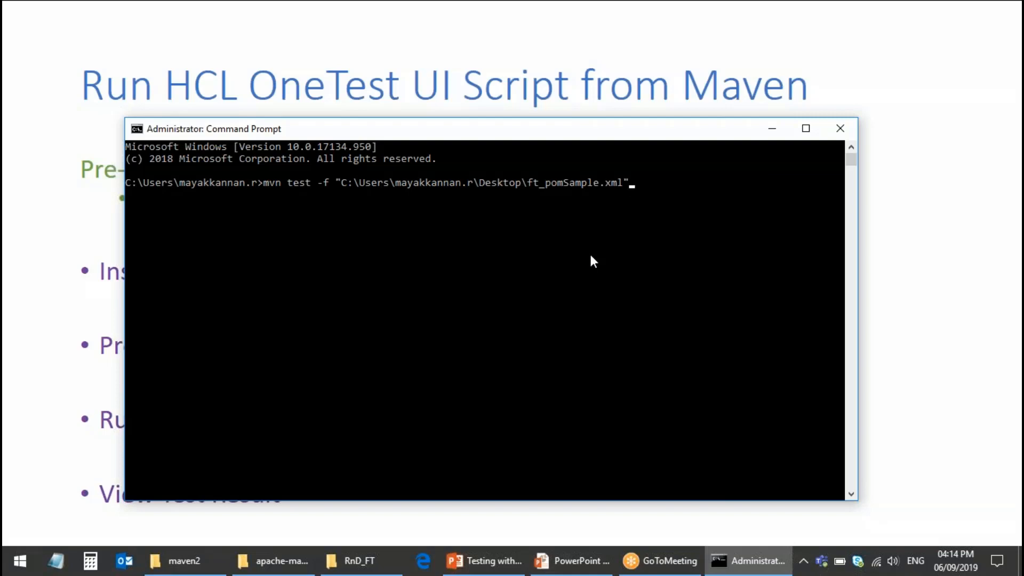
pyautogui.press('Return')
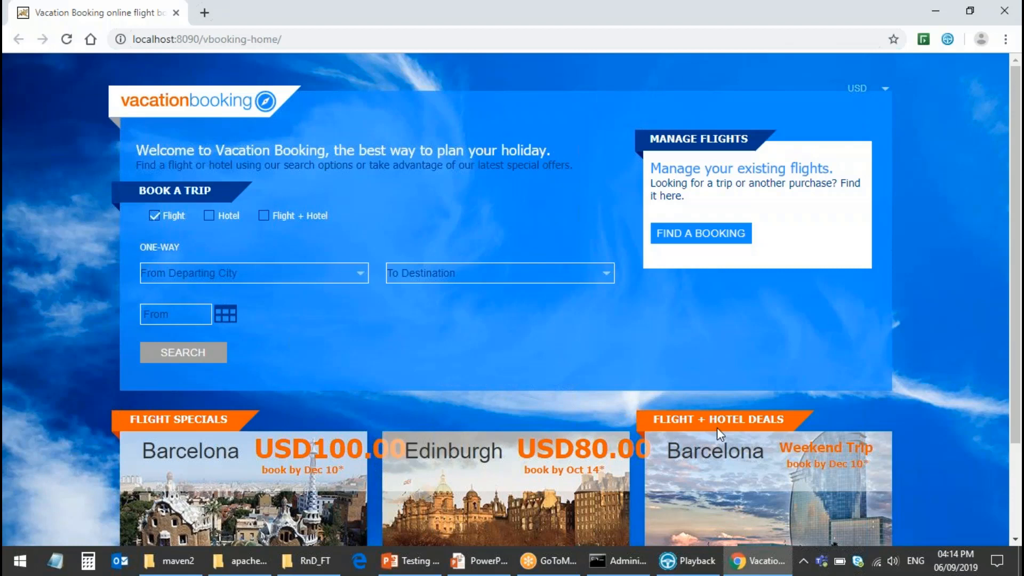
# Step: Watch the BookaFlight script's automated flight booking in the browser and read the test result in the Command Prompt output
pyautogui.click(694, 573)
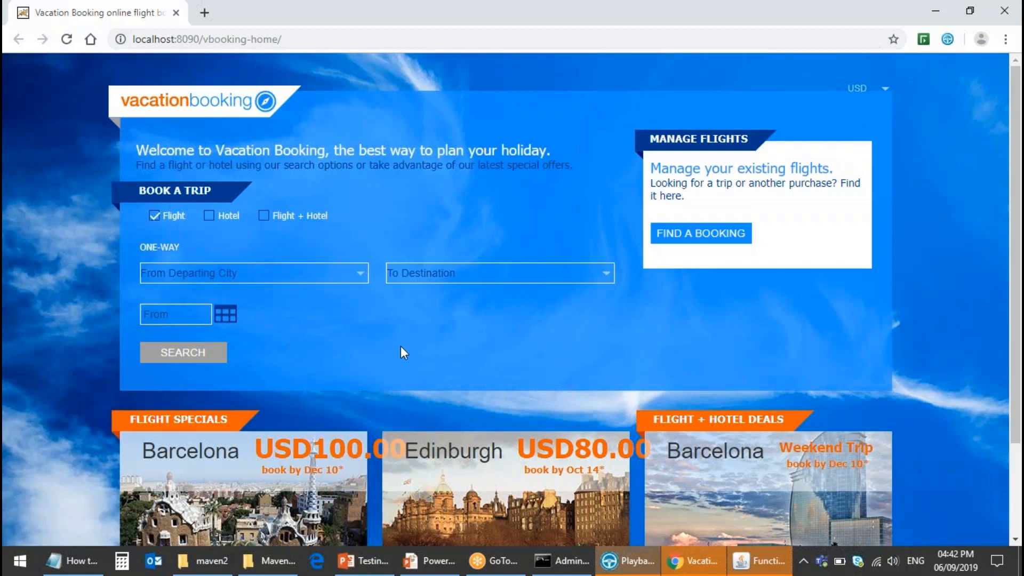
pyautogui.click(185, 358)
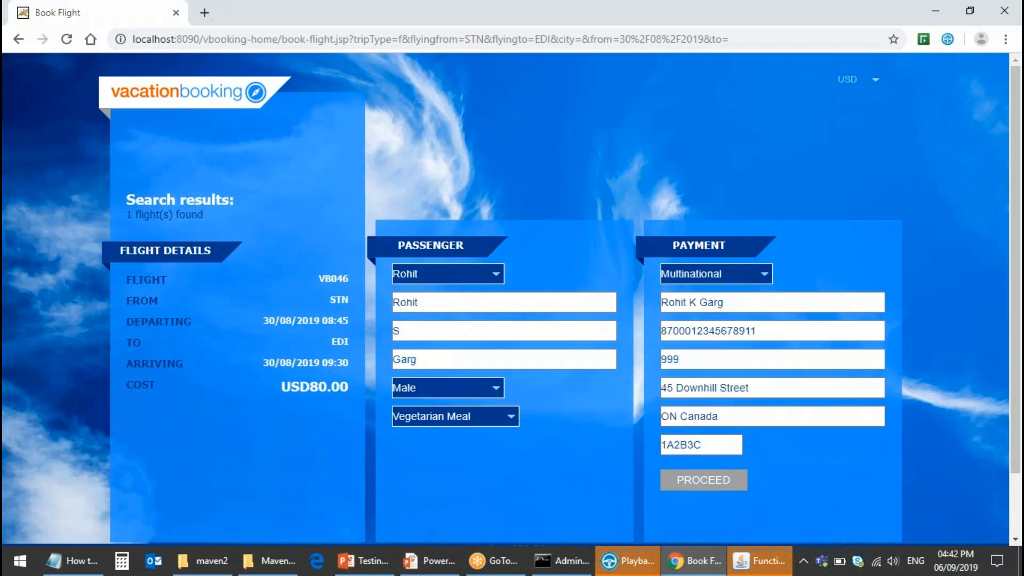
pyautogui.click(704, 481)
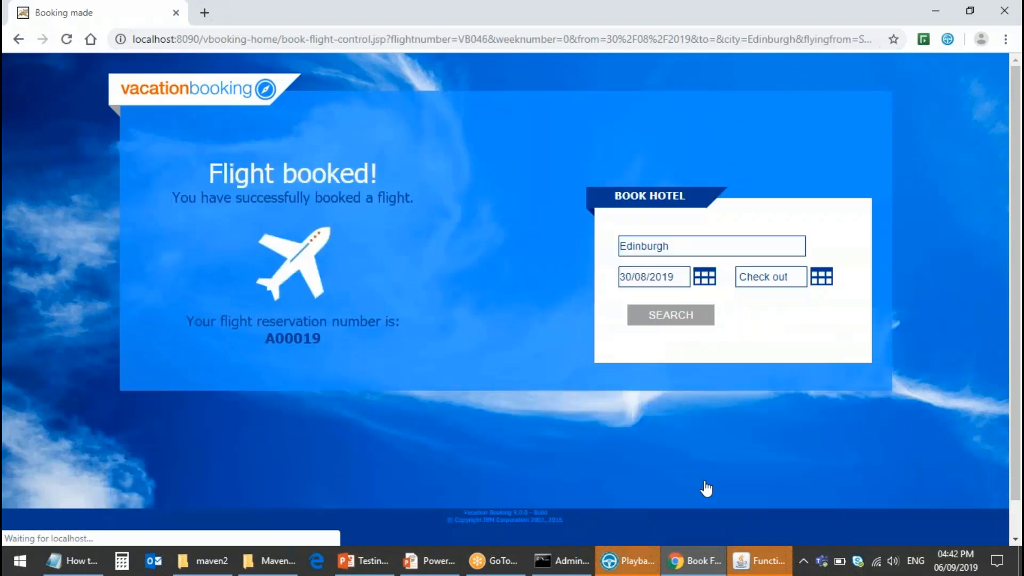
pyautogui.click(176, 12)
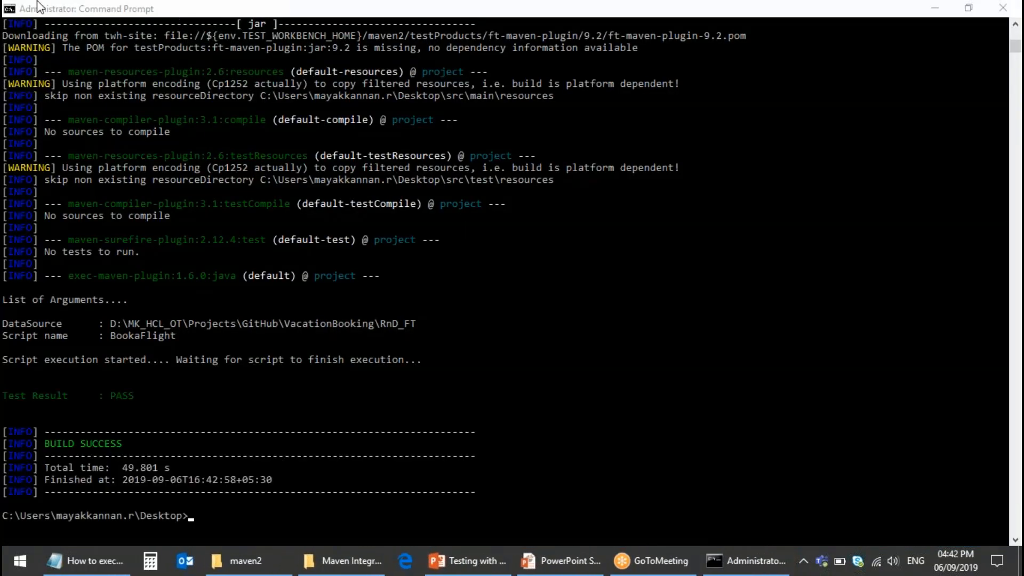
pyautogui.click(6, 400)
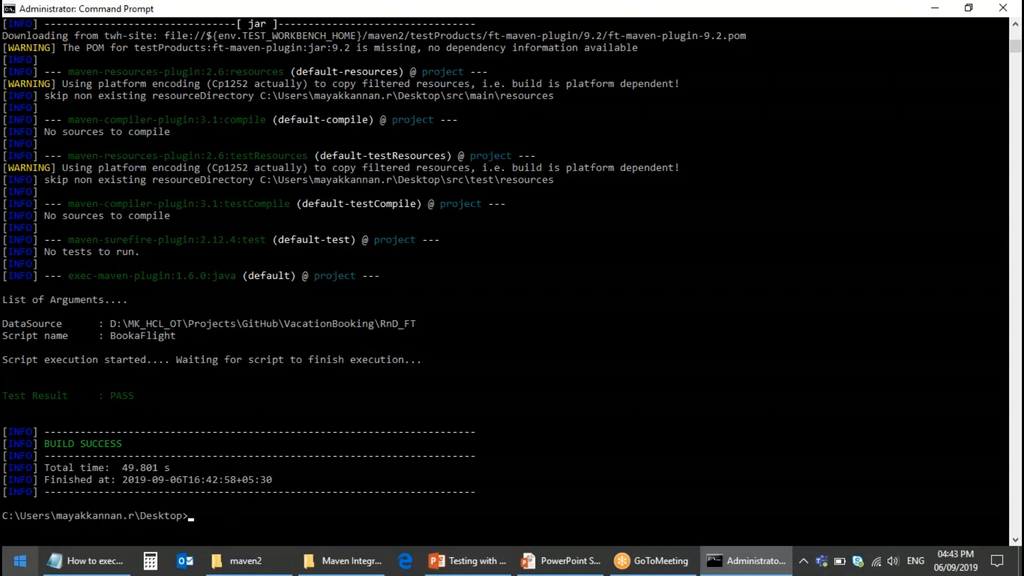
# Step: Launch HCL OneTest UI and expand the RnD_FT project and its RnD_FT_logs folder
pyautogui.click(4, 572)
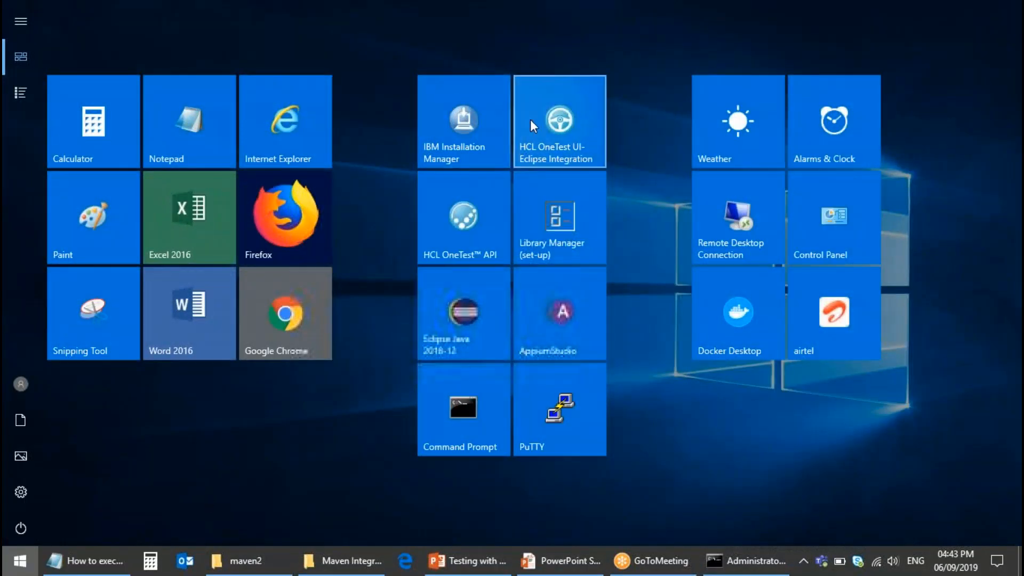
pyautogui.click(545, 122)
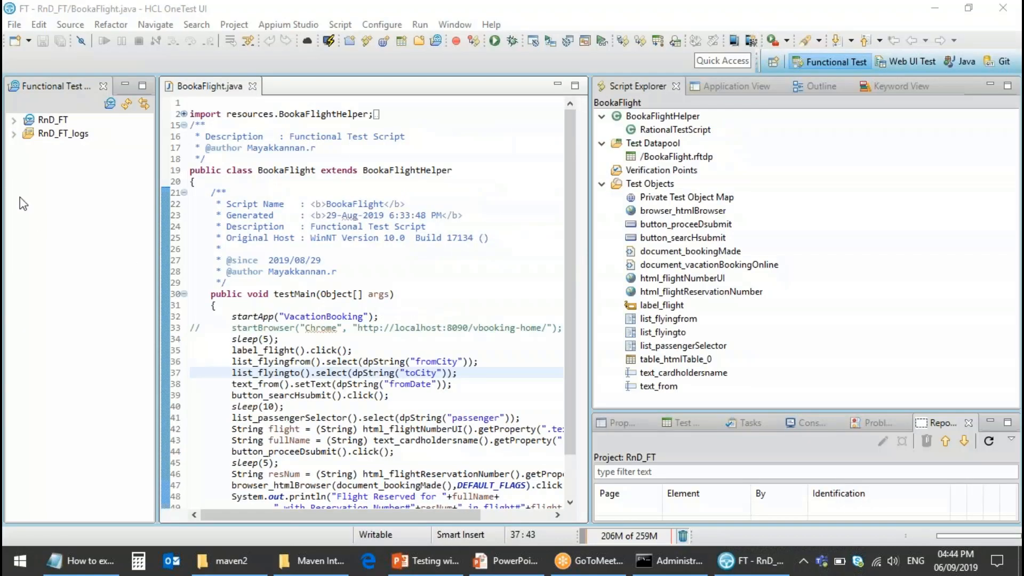
pyautogui.click(14, 121)
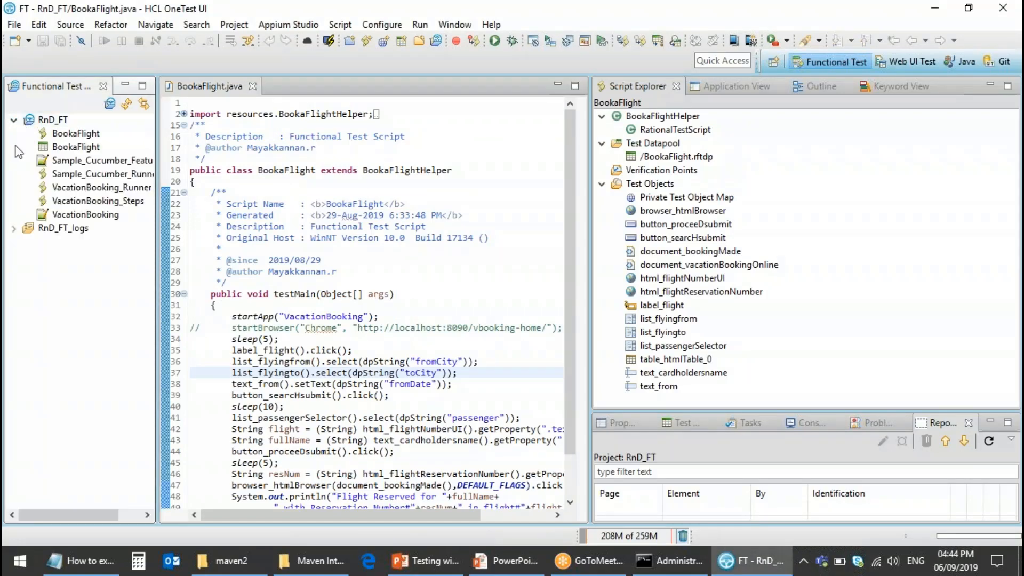
pyautogui.click(14, 228)
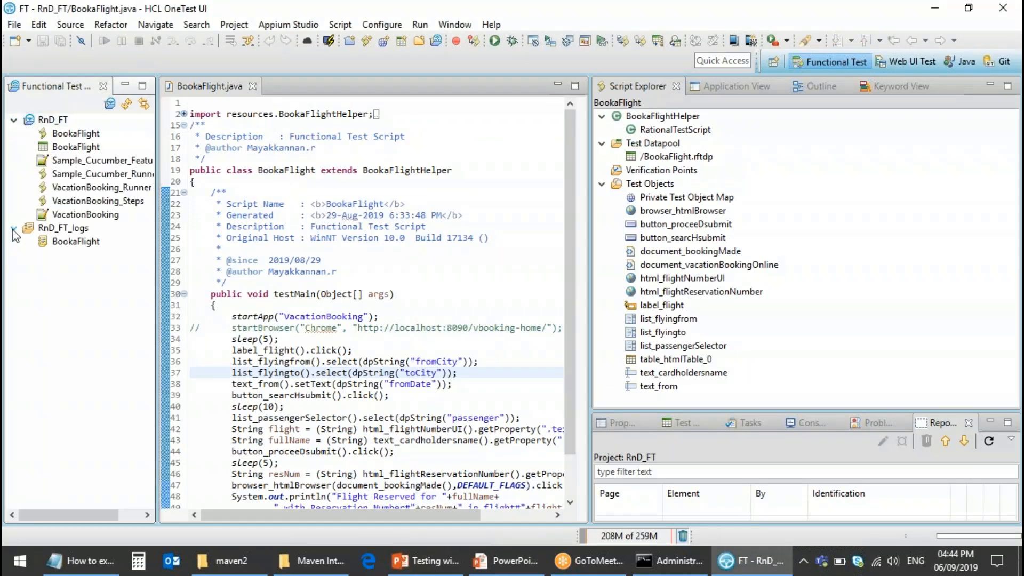
# Step: Open the BookaFlight log from RnD_FT_logs in Internet Explorer and allow its blocked content
pyautogui.click(75, 243)
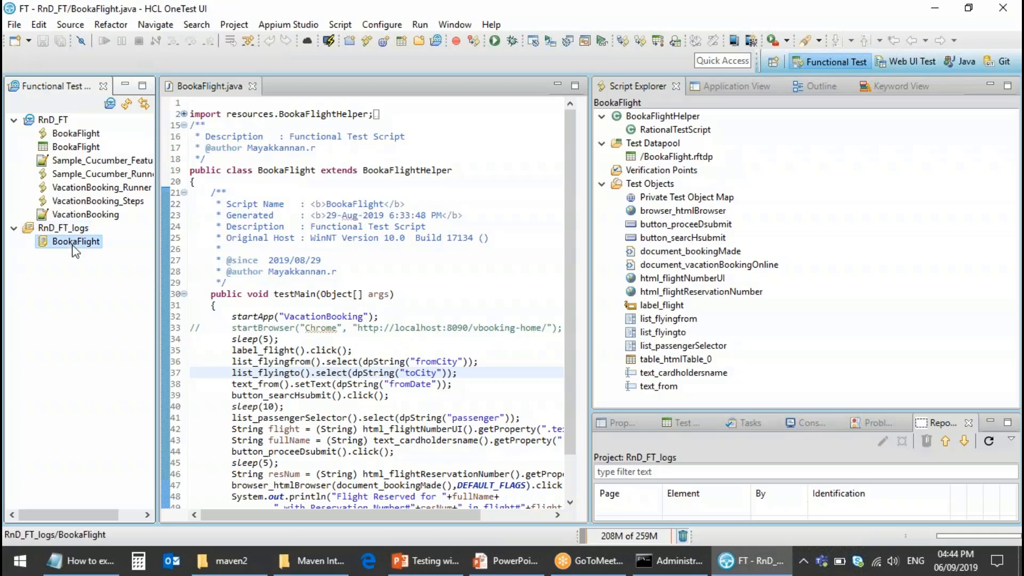
pyautogui.doubleClick(74, 246)
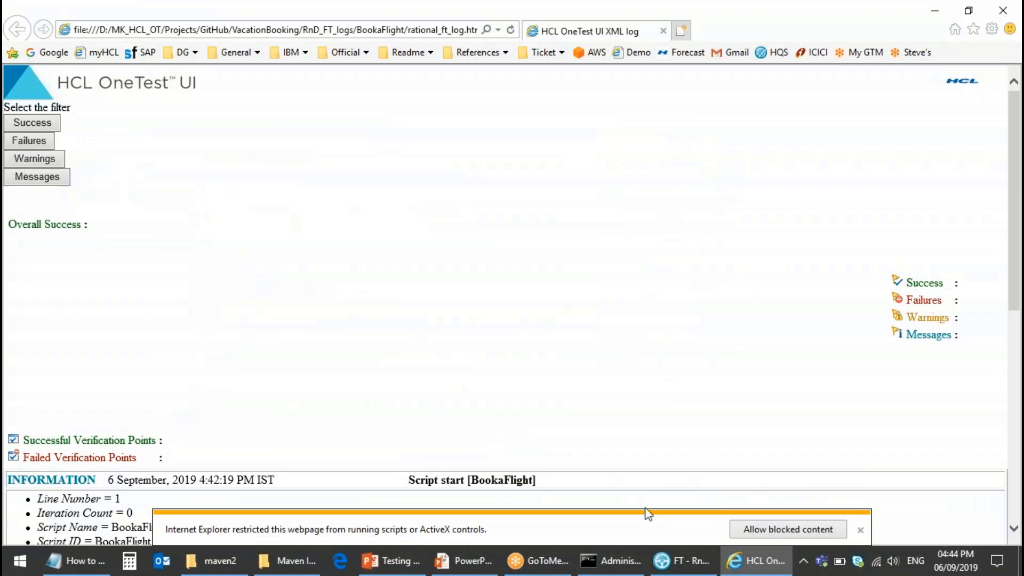
pyautogui.click(753, 529)
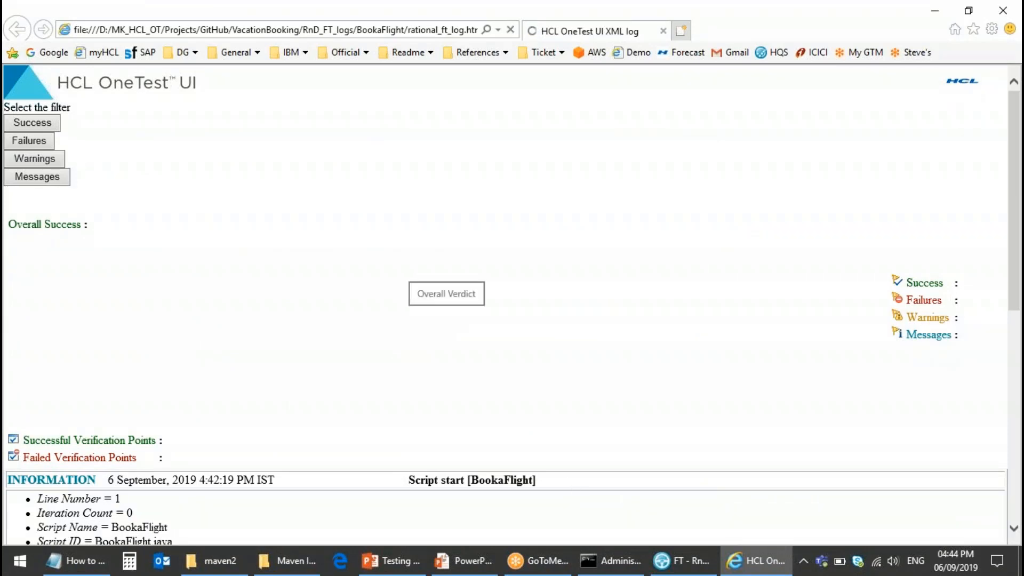
# Step: Examine the BookaFlight log's overall verdict and its recorded script events, and close the log page
pyautogui.scroll(-5, 450, 327)
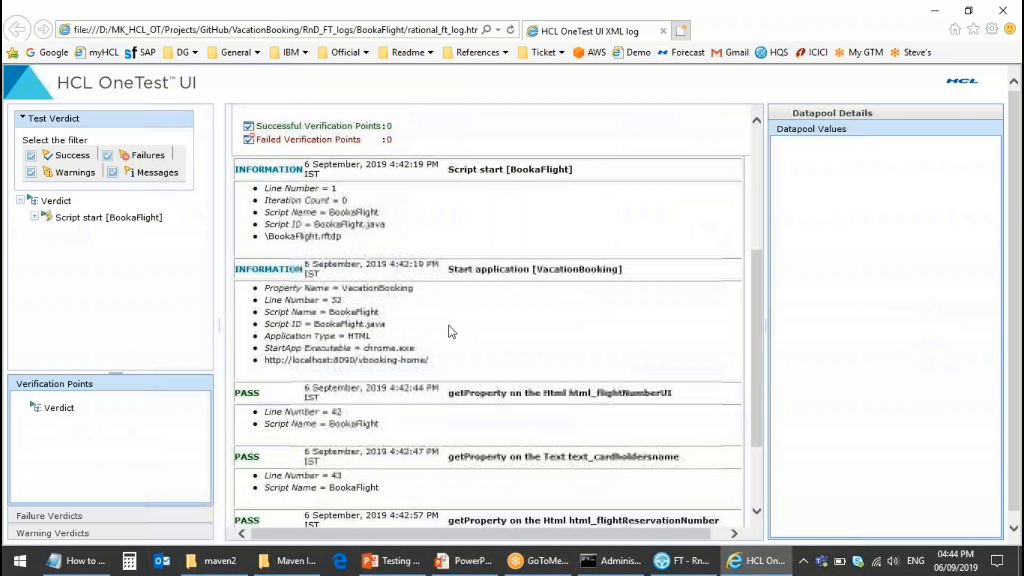
pyautogui.scroll(-2, 448, 324)
pyautogui.scroll(-1, 444, 315)
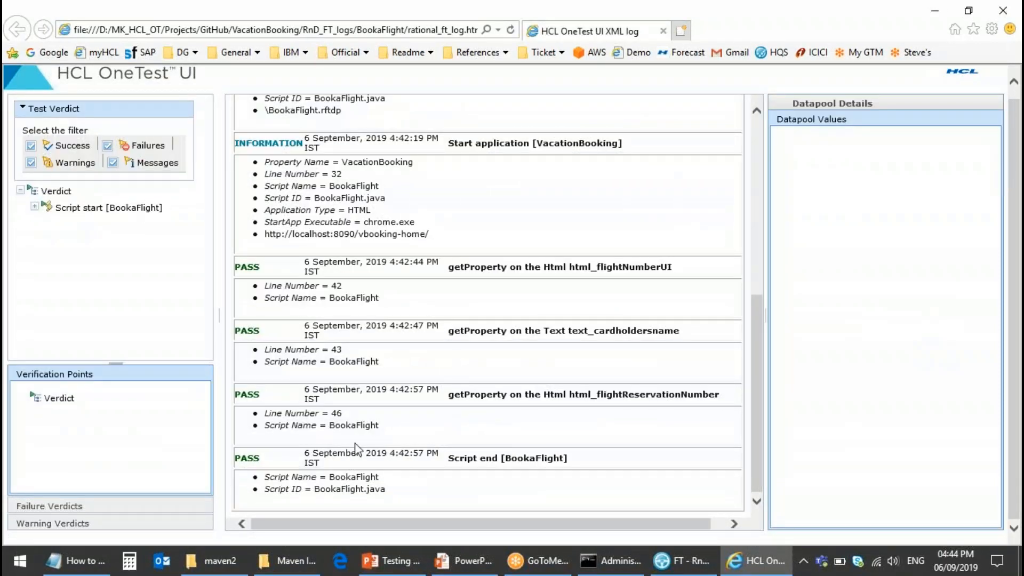
pyautogui.scroll(8, 336, 416)
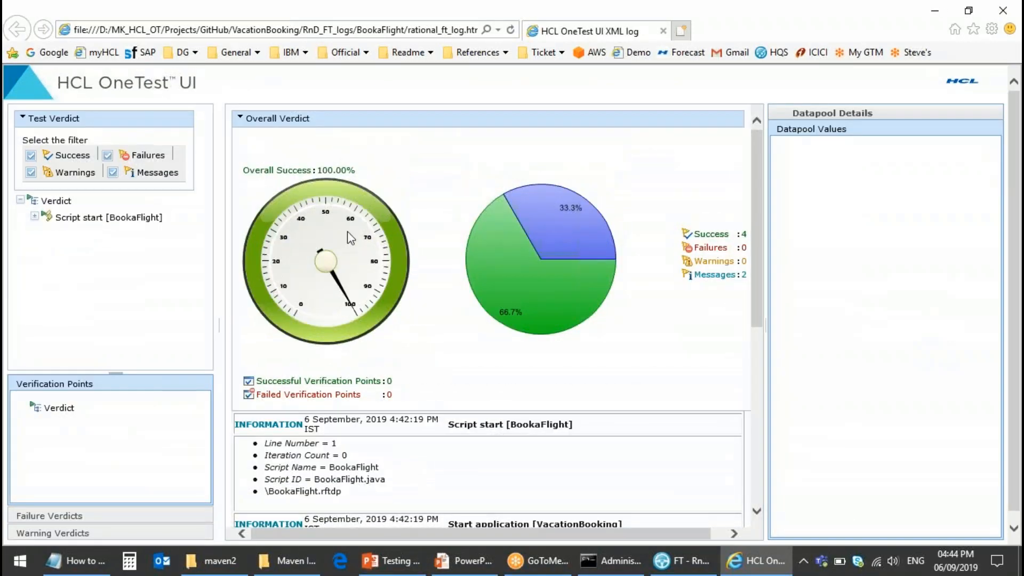
pyautogui.click(189, 408)
pyautogui.scroll(-3, 411, 415)
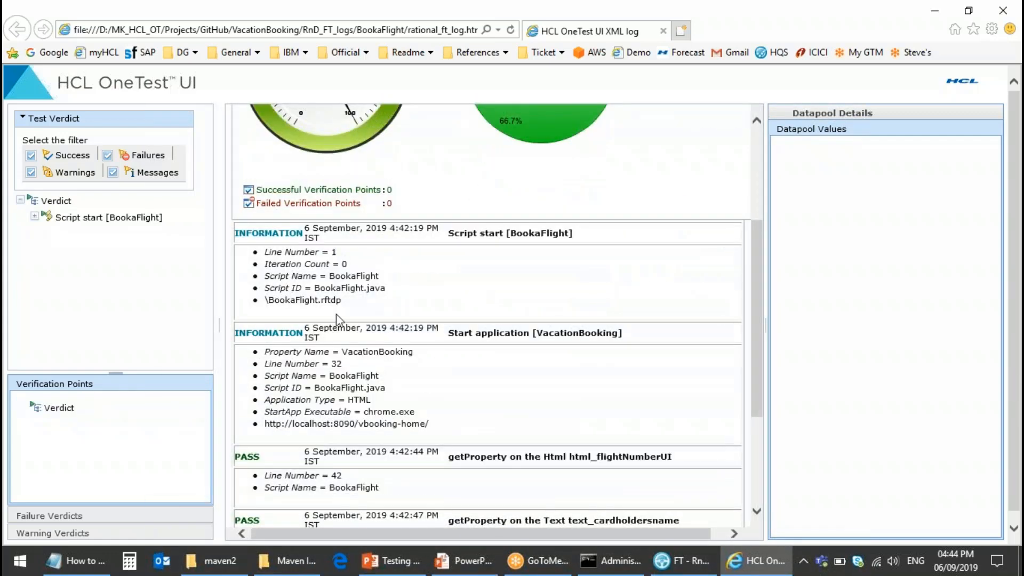
pyautogui.scroll(-2, 336, 313)
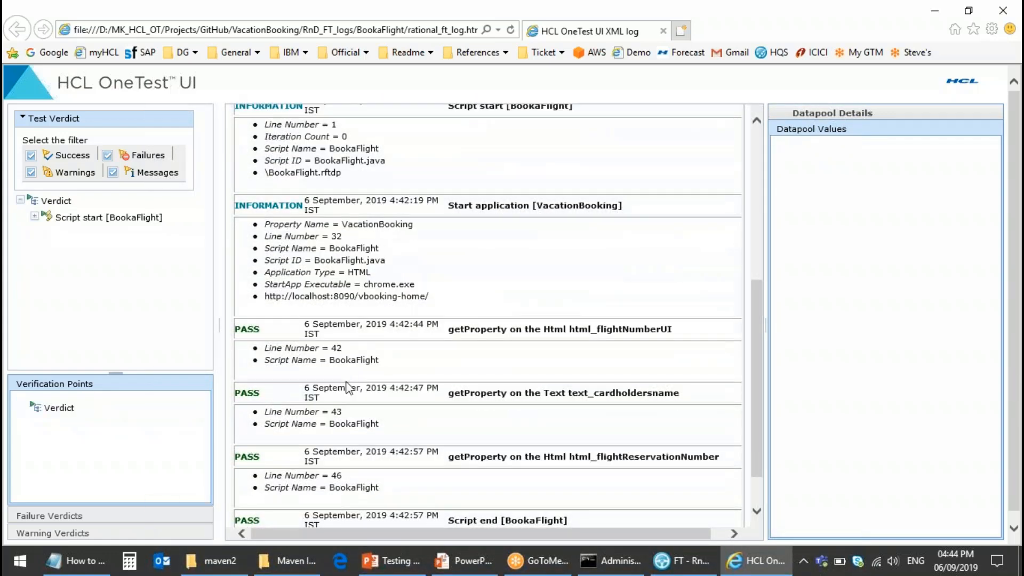
pyautogui.scroll(-1, 356, 368)
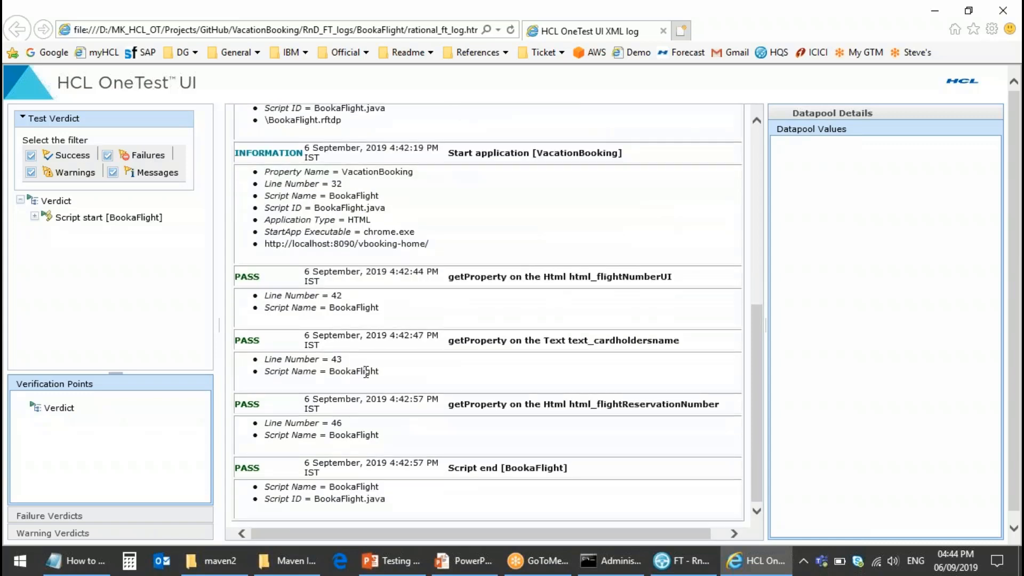
pyautogui.scroll(6, 362, 371)
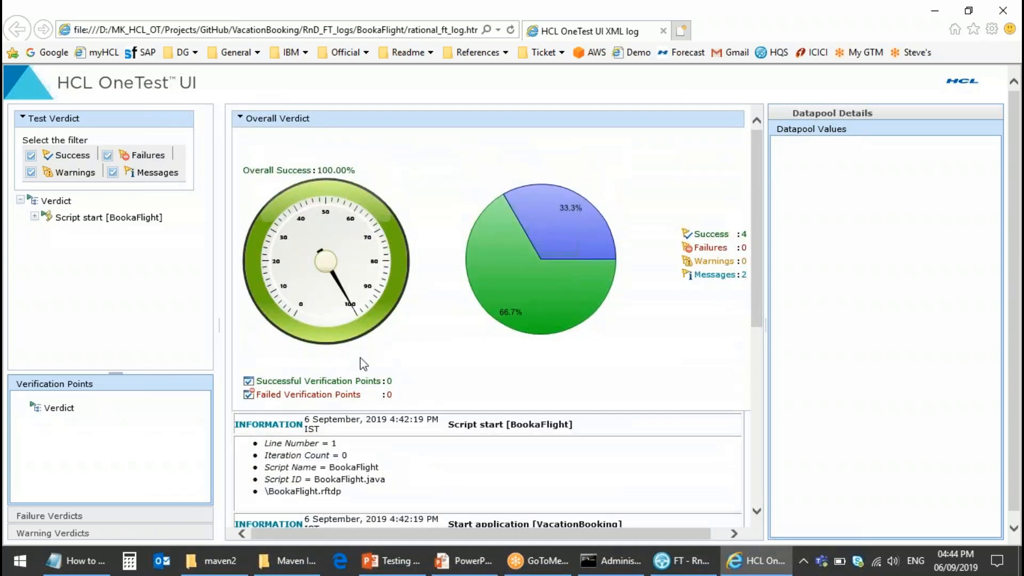
pyautogui.click(664, 32)
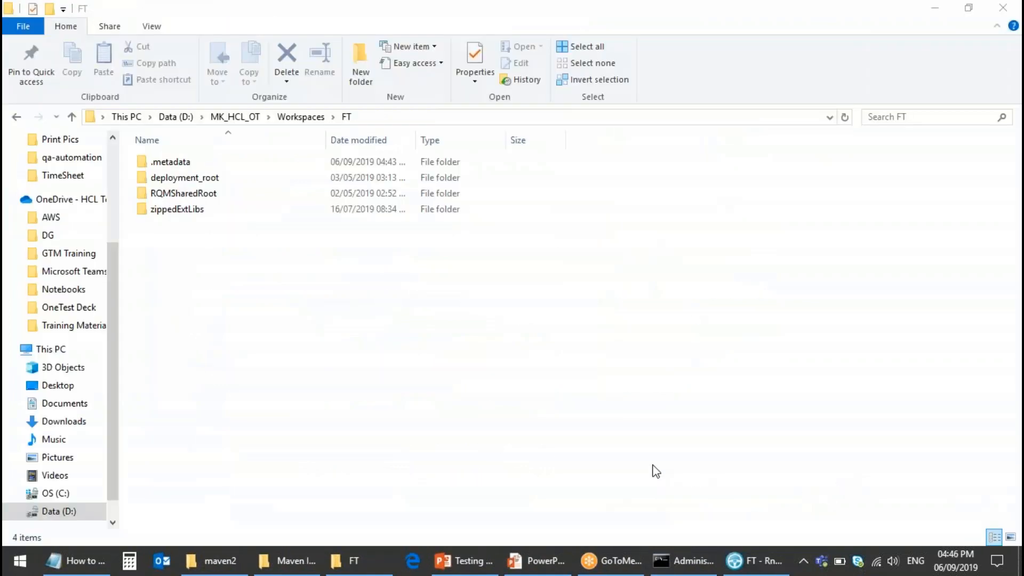
# Step: Switch to HCL OneTest UI, dismiss the Booking project's properties, and inspect the Book Flight test's Flight label, London Stansted and Edinburgh selection actions
pyautogui.click(749, 568)
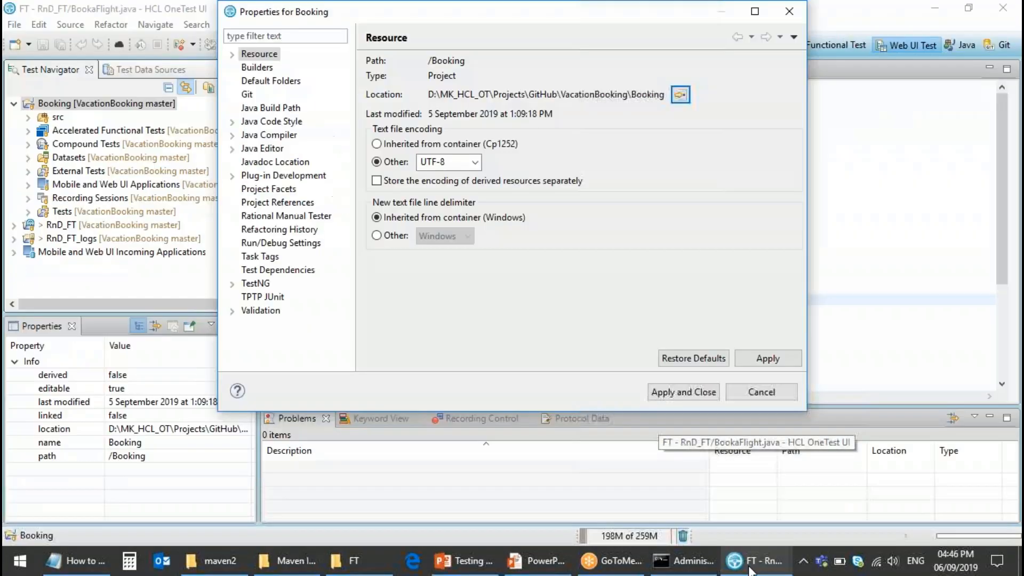
pyautogui.click(761, 393)
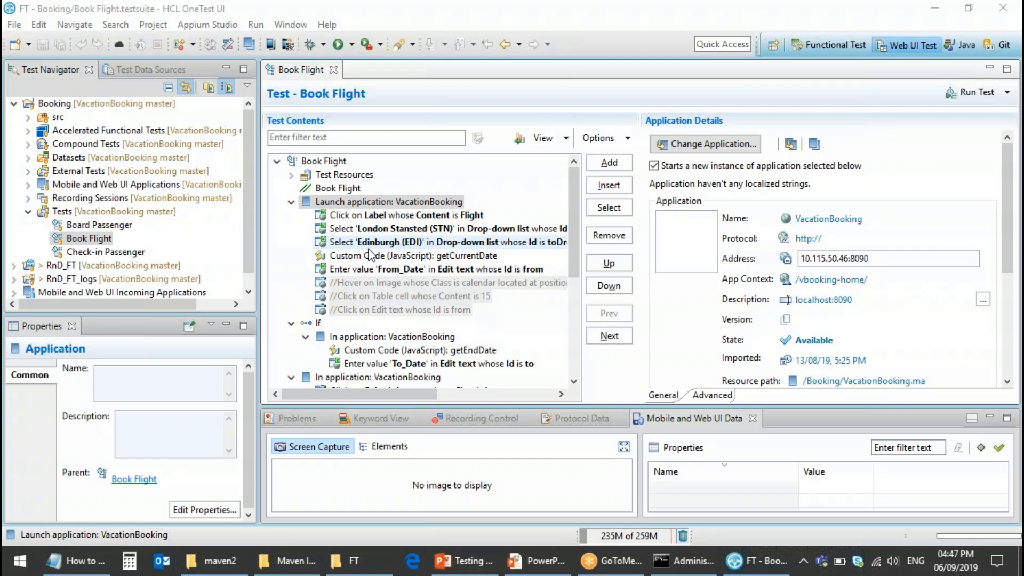
pyautogui.click(347, 219)
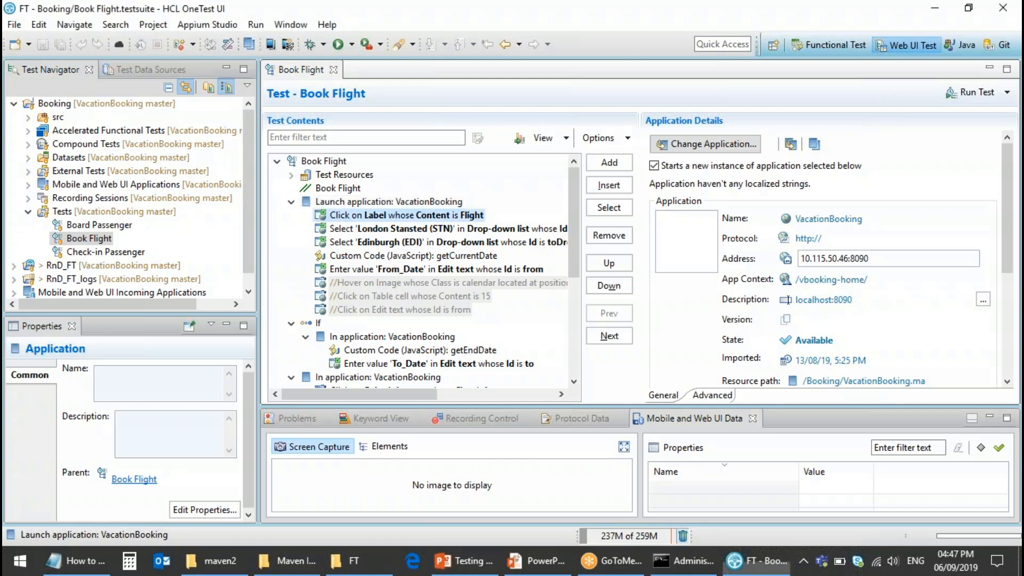
pyautogui.click(355, 230)
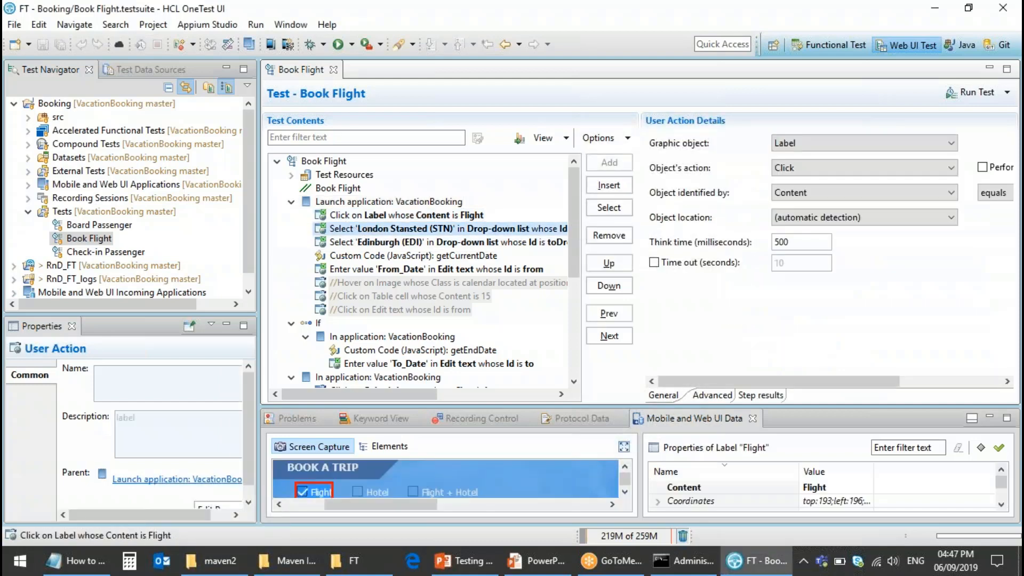
pyautogui.click(356, 243)
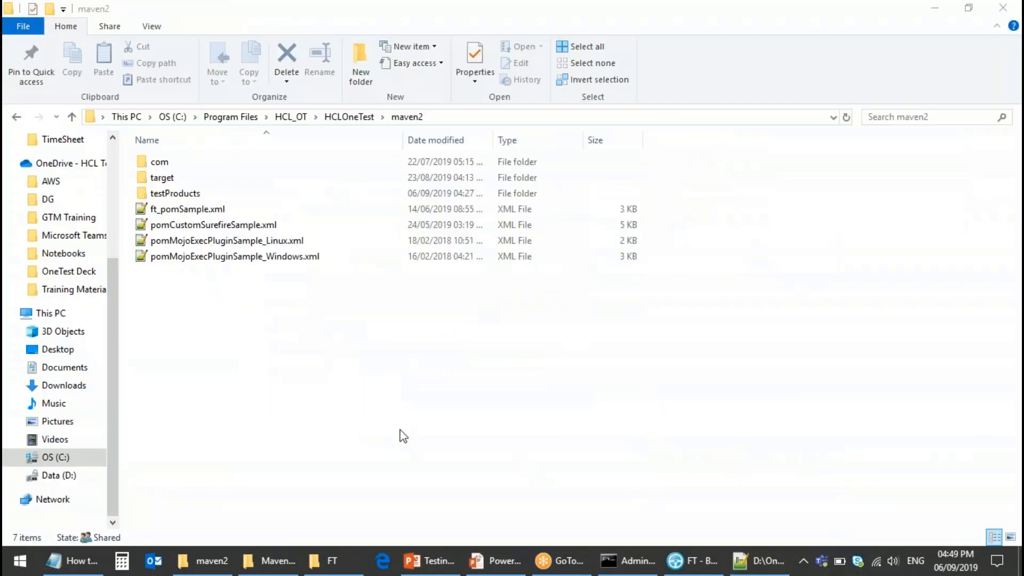
# Step: Review the sample POM files in the maven2 folder, including pomCustomSurefireSample.xml, and select pomMojoExecPluginSample_Windows.xml
pyautogui.click(354, 423)
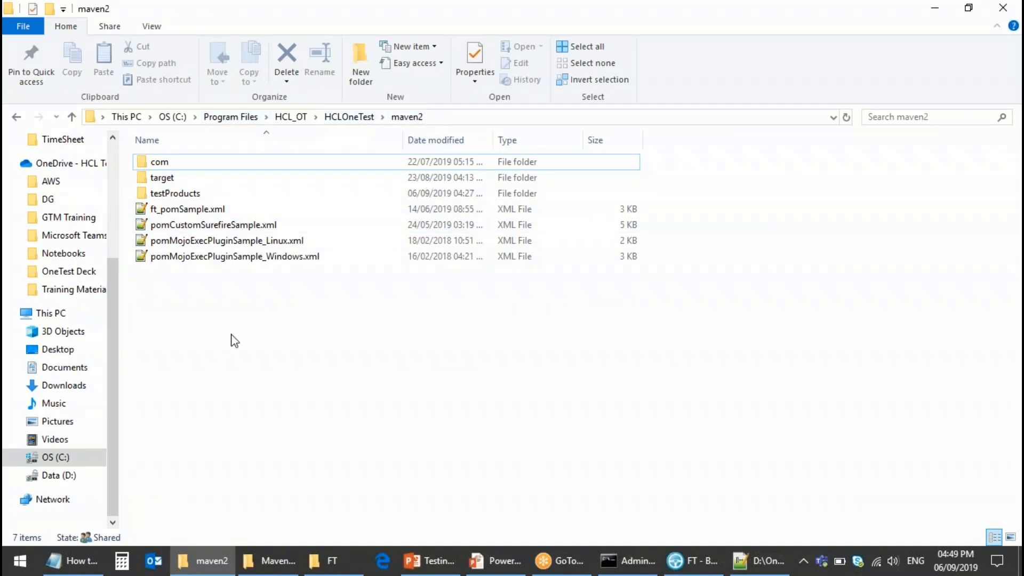
pyautogui.click(192, 225)
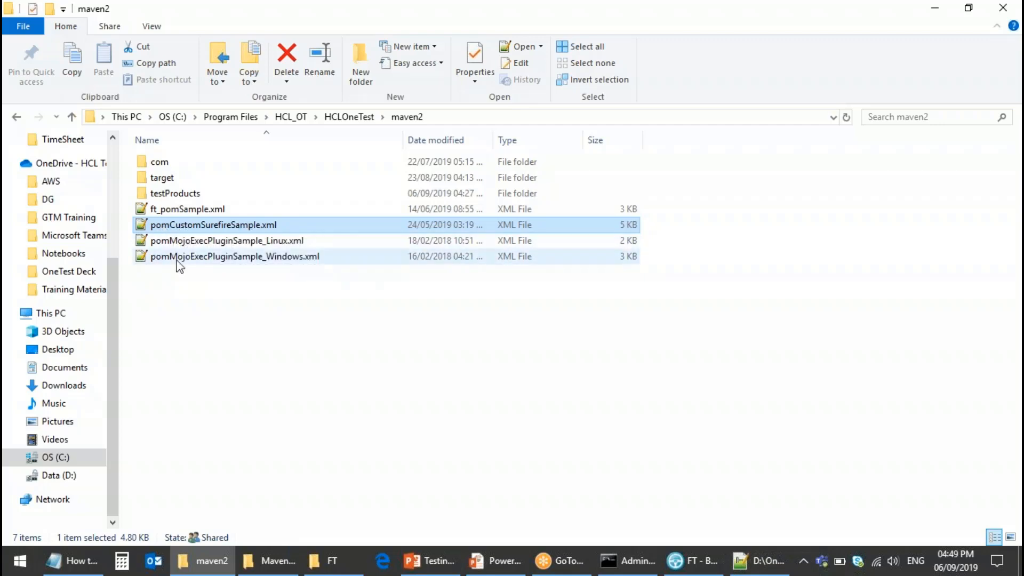
pyautogui.click(180, 259)
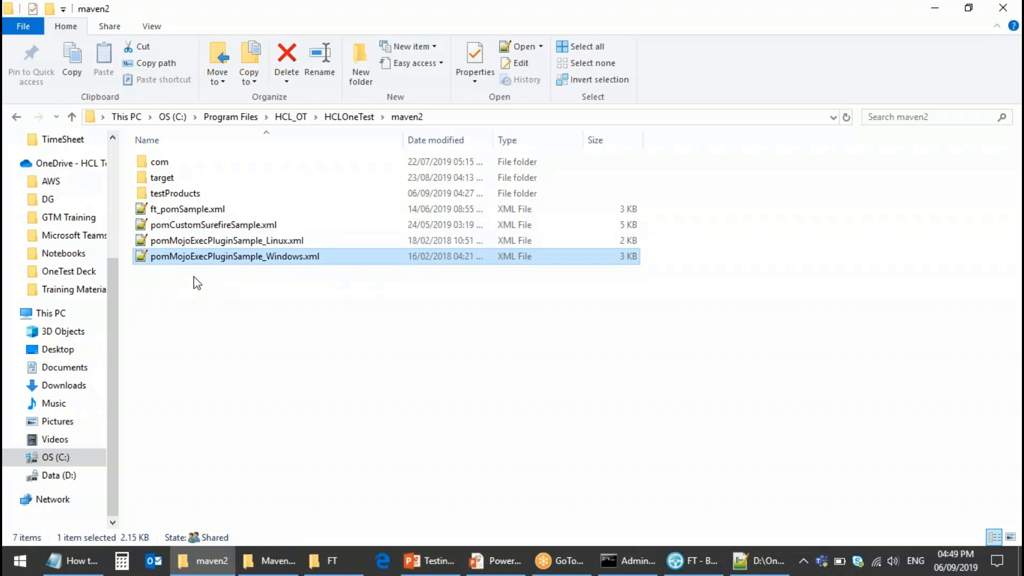
pyautogui.click(206, 287)
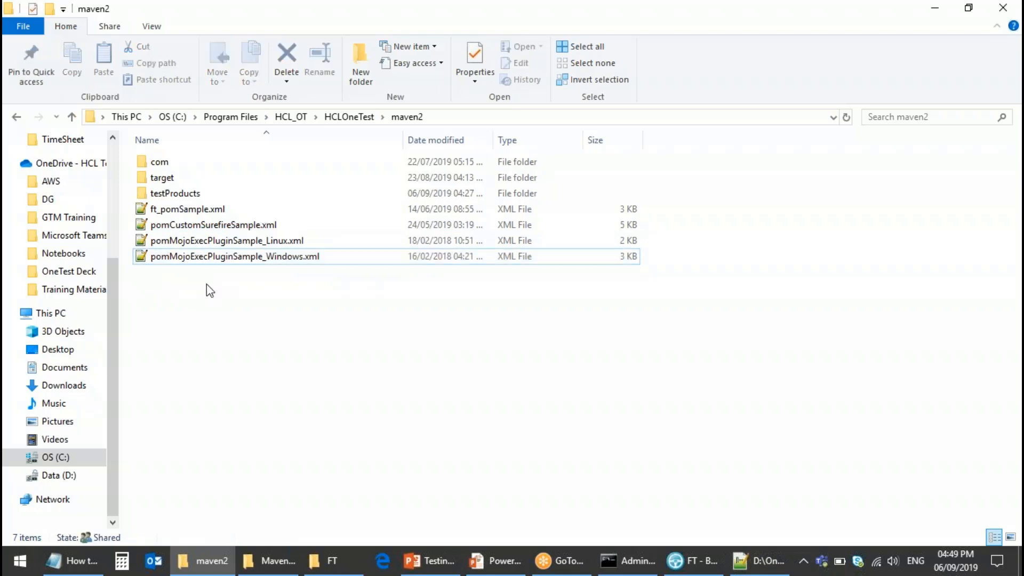
pyautogui.click(198, 265)
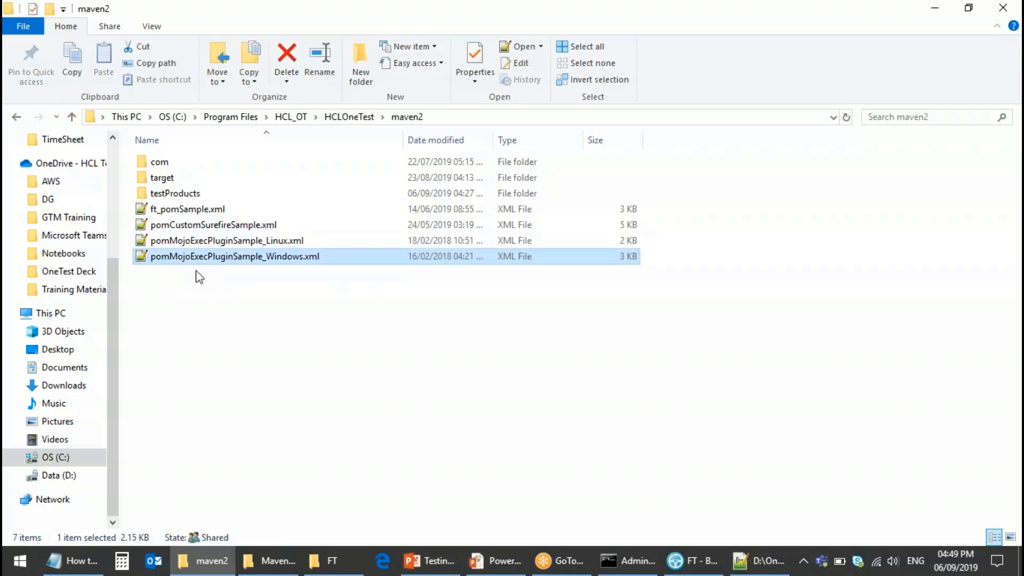
# Step: Copy pomCustomSurefireSample.xml from the maven2 folder to the desktop and open the copy in Notepad++
pyautogui.click(188, 229)
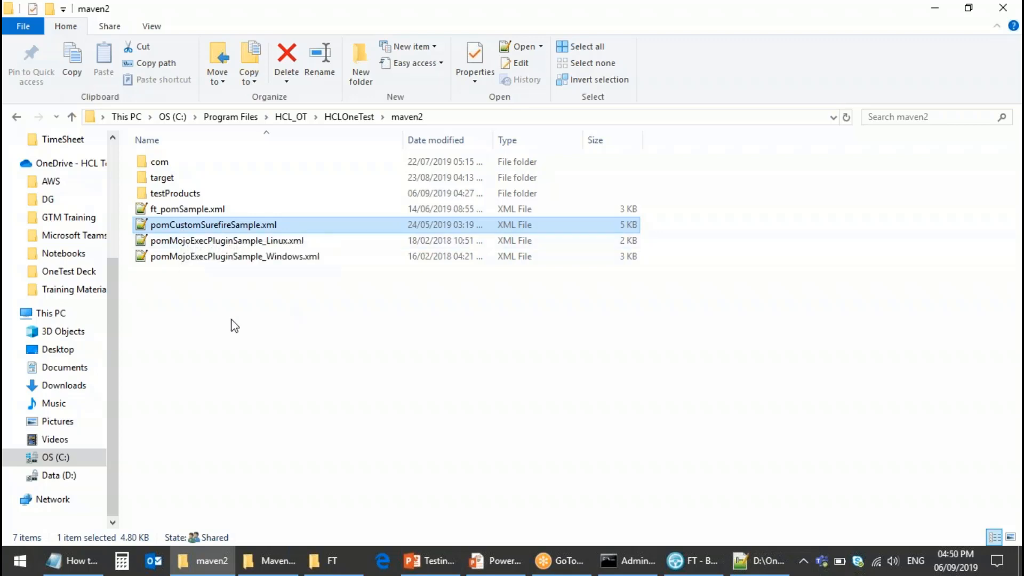
pyautogui.rightClick(188, 226)
pyautogui.click(230, 434)
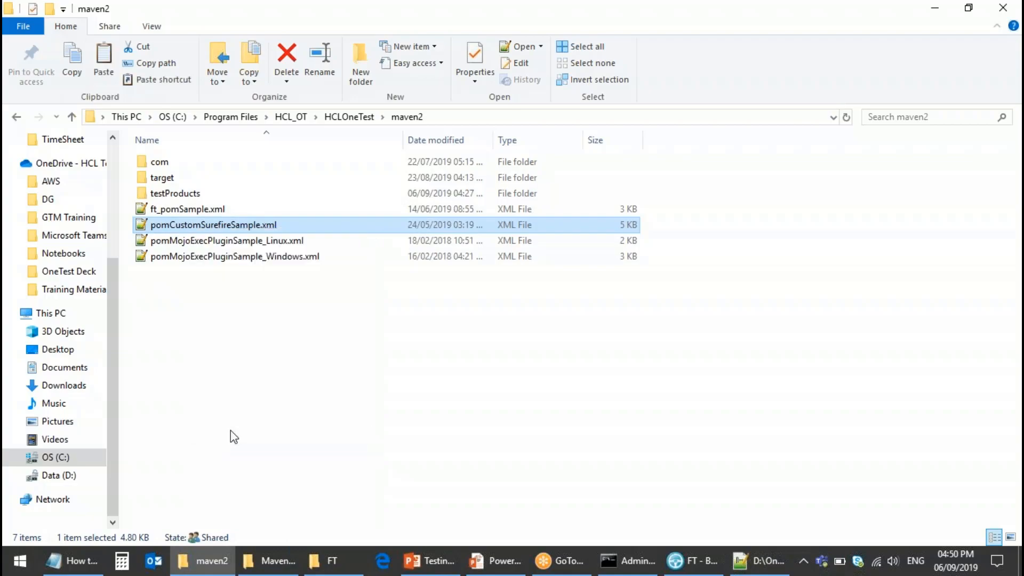
pyautogui.press('super+d')
pyautogui.rightClick(286, 186)
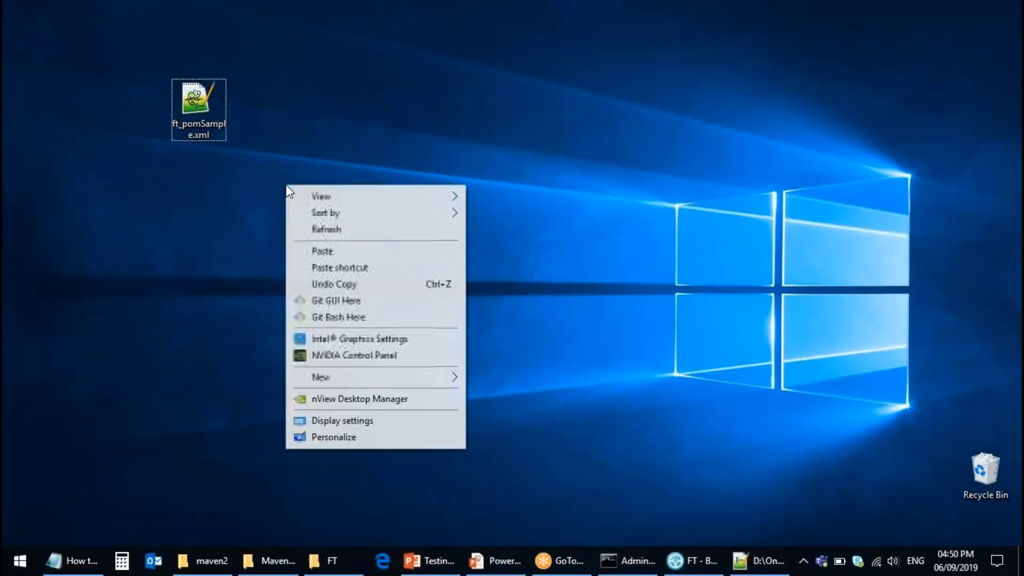
pyautogui.click(322, 251)
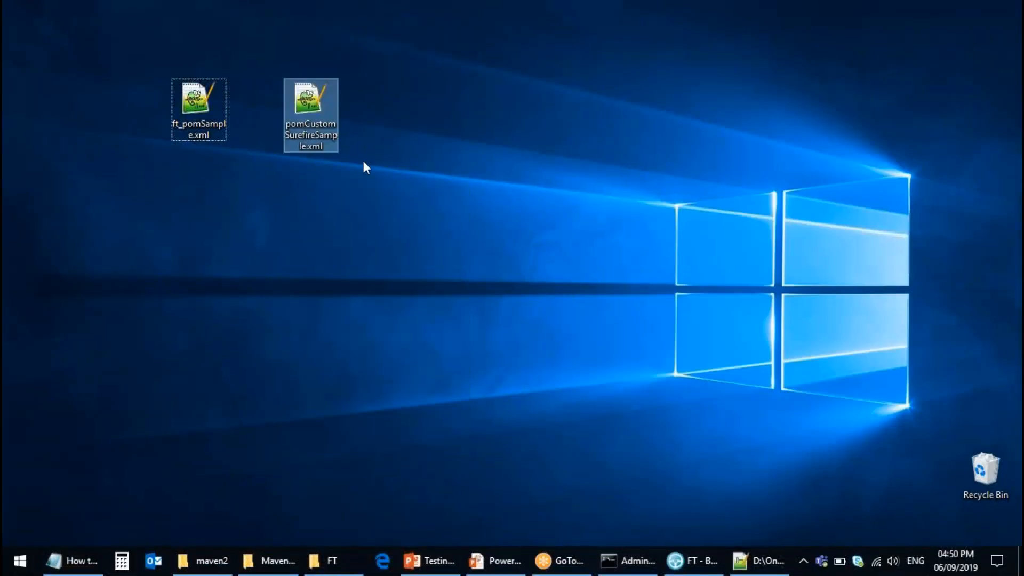
pyautogui.doubleClick(316, 107)
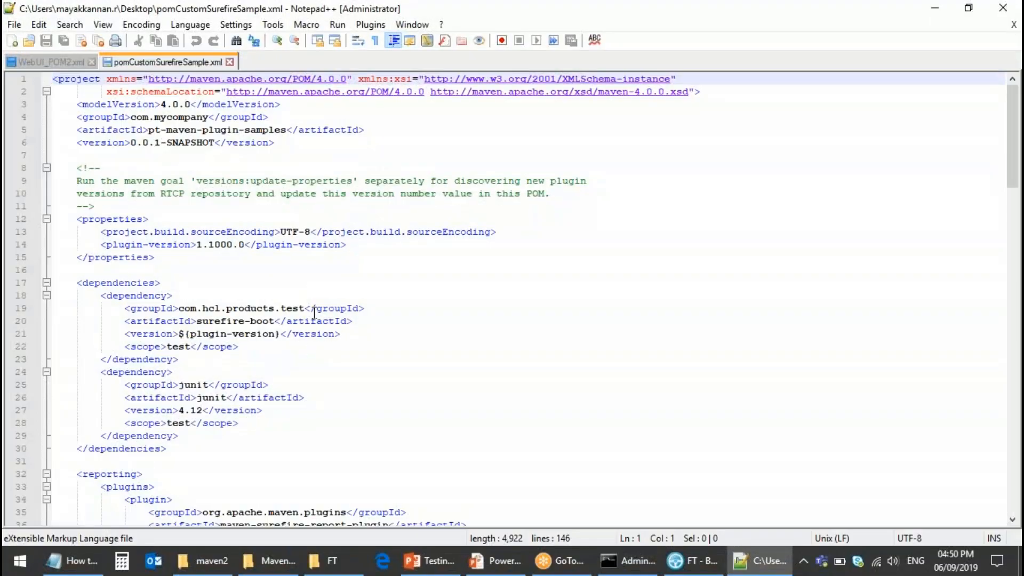
# Step: Examine the pt-maven-plugin configuration, including the suite, project and workspace attributes of the sample test under pt_config_xml
pyautogui.scroll(-3, 315, 314)
pyautogui.scroll(-5, 314, 317)
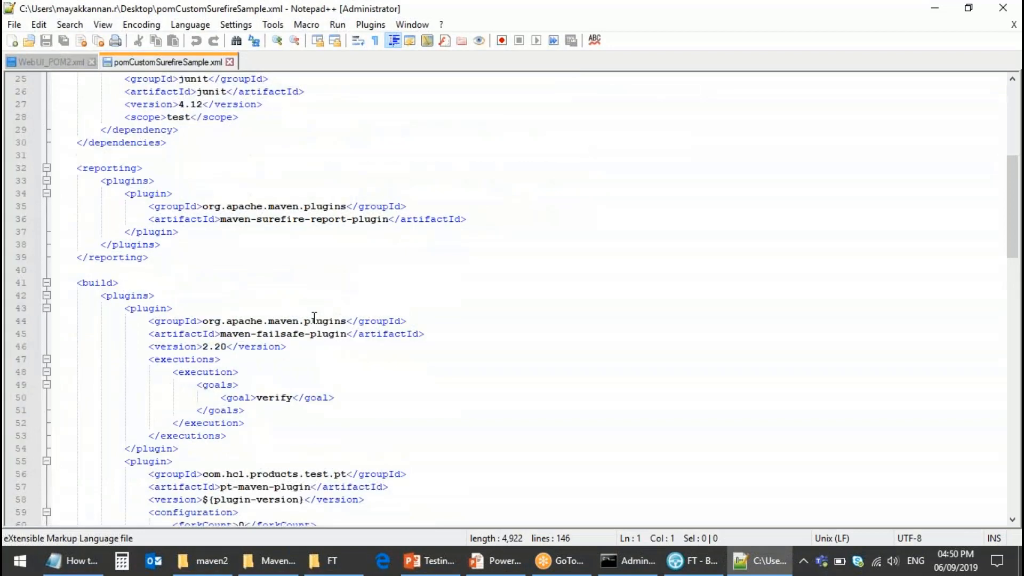
pyautogui.scroll(-5, 315, 318)
pyautogui.scroll(-5, 314, 318)
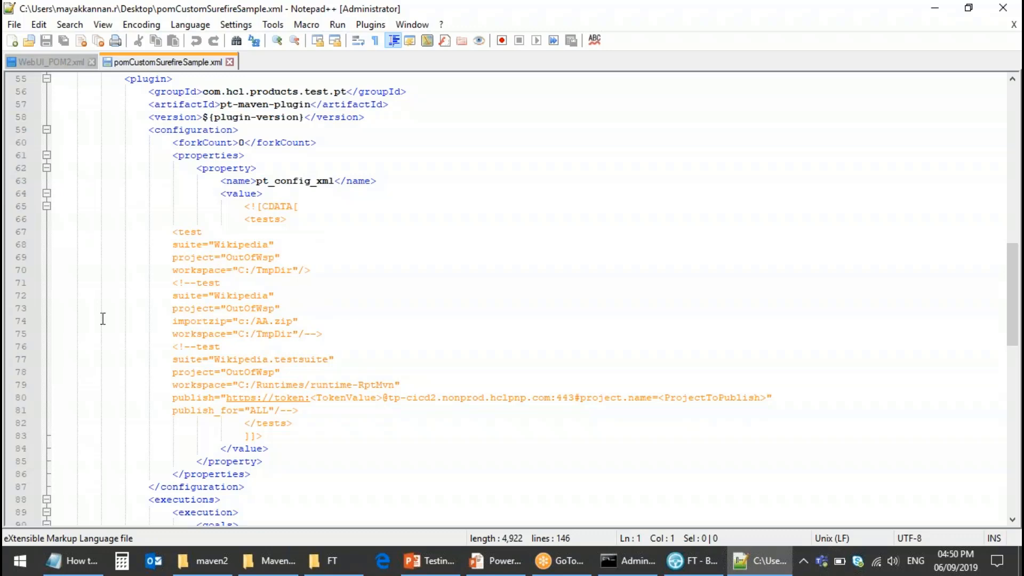
pyautogui.click(173, 234)
pyautogui.moveTo(180, 240); pyautogui.dragTo(338, 270)
pyautogui.click(192, 245)
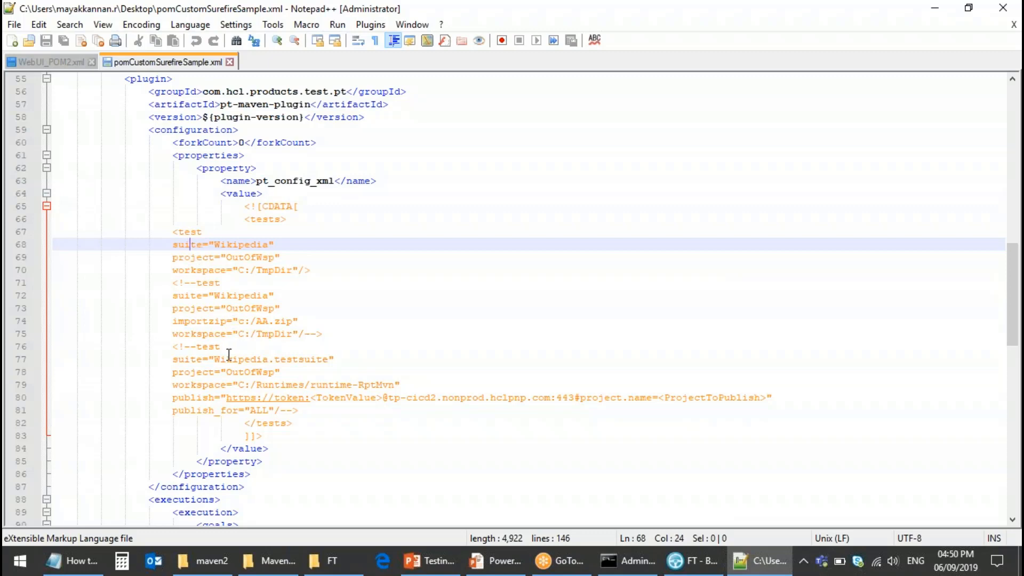
pyautogui.click(214, 271)
pyautogui.click(195, 260)
pyautogui.click(189, 245)
pyautogui.scroll(2, 243, 297)
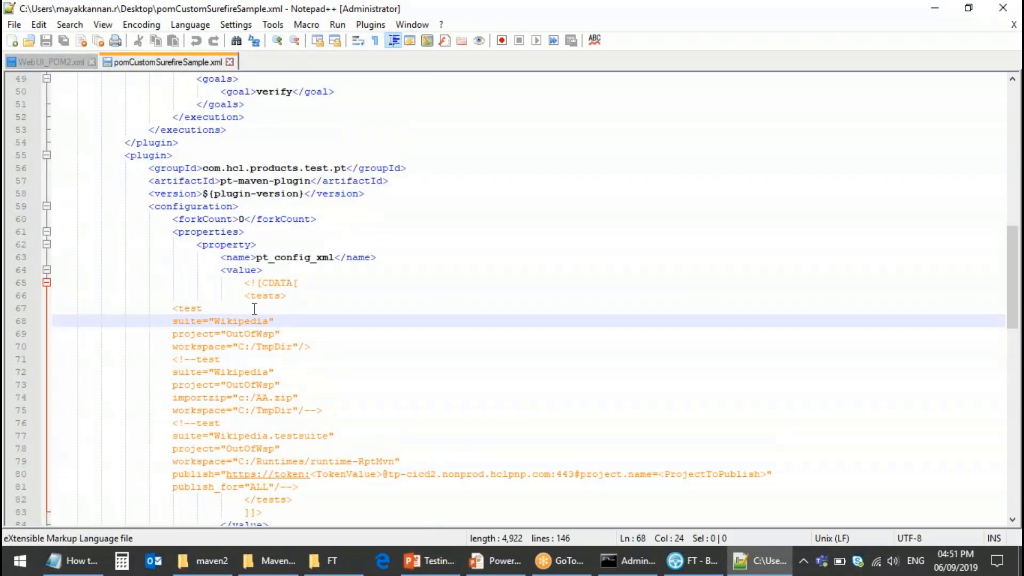
pyautogui.scroll(-1, 241, 376)
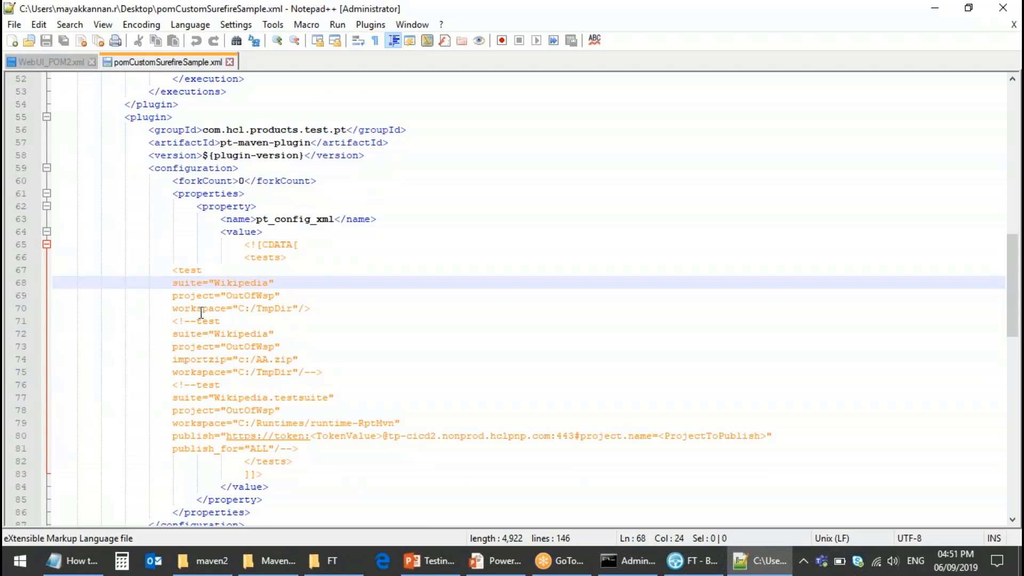
# Step: Close the CDATA block with ]]> after the first test entry and delete the commented-out sample tests and old closing lines below it
pyautogui.click(323, 308)
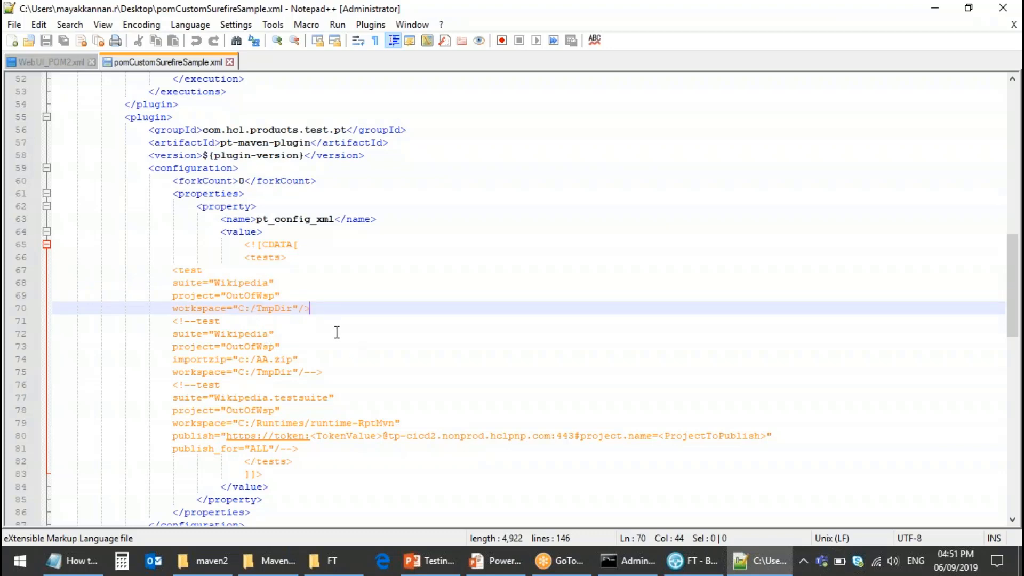
pyautogui.press('Return')
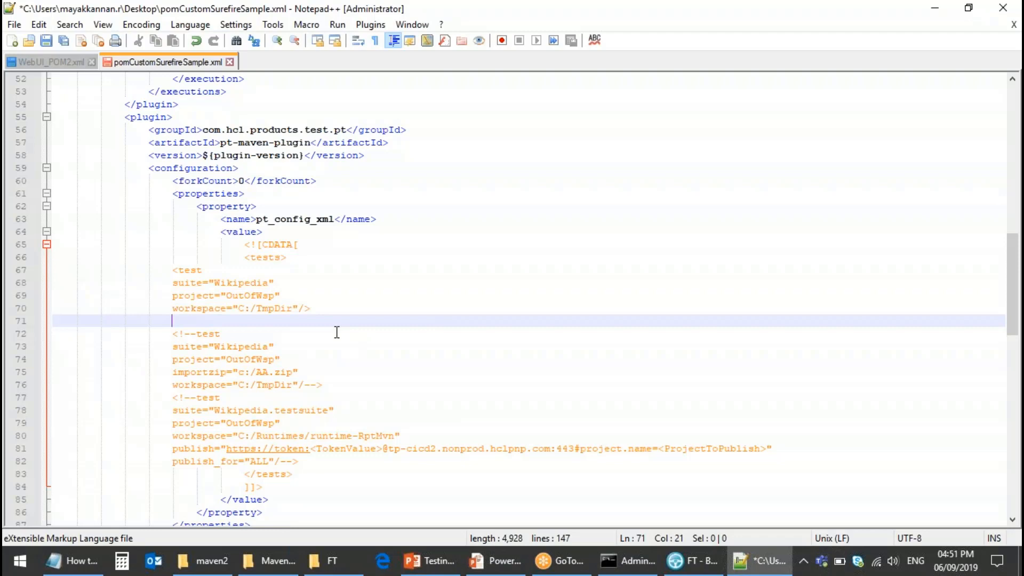
pyautogui.write(']]>')
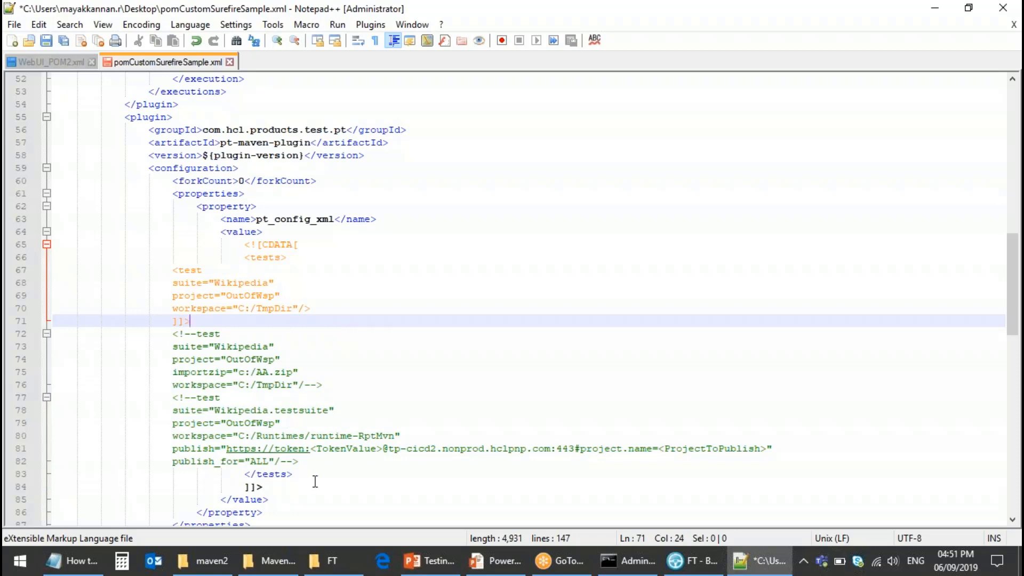
pyautogui.click(275, 486)
pyautogui.moveTo(275, 486); pyautogui.dragTo(51, 330)
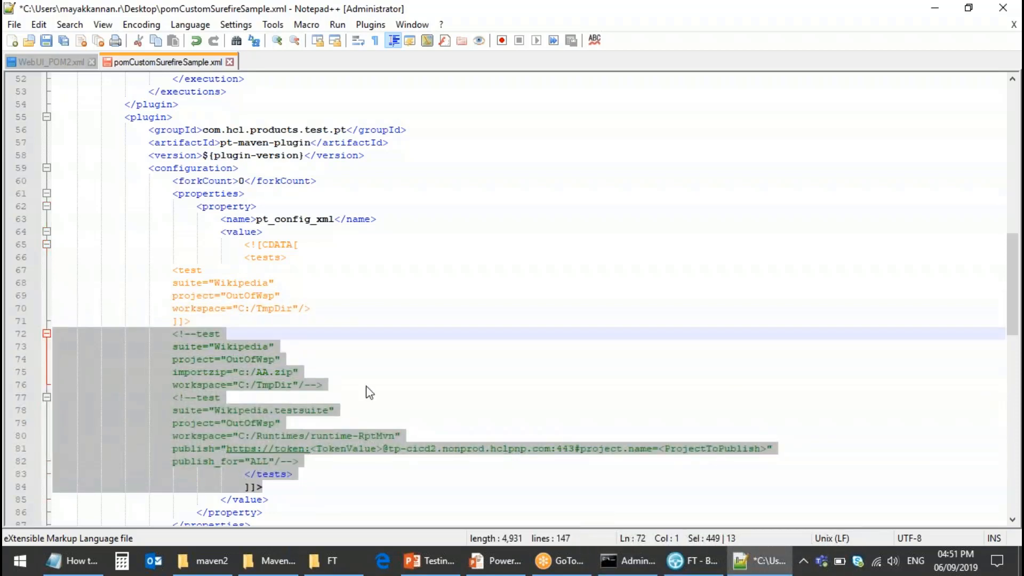
pyautogui.press('Delete')
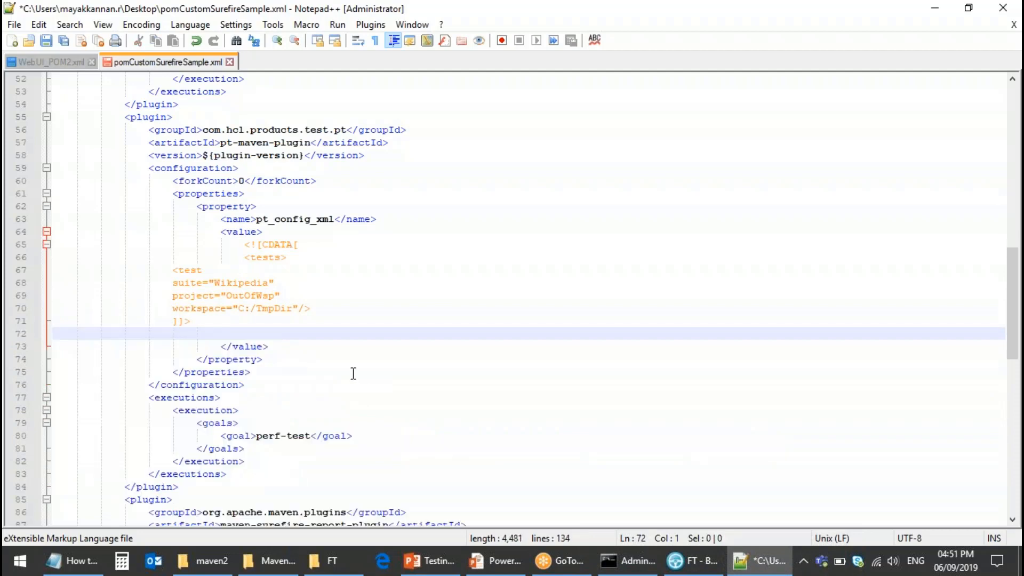
pyautogui.press('Delete')
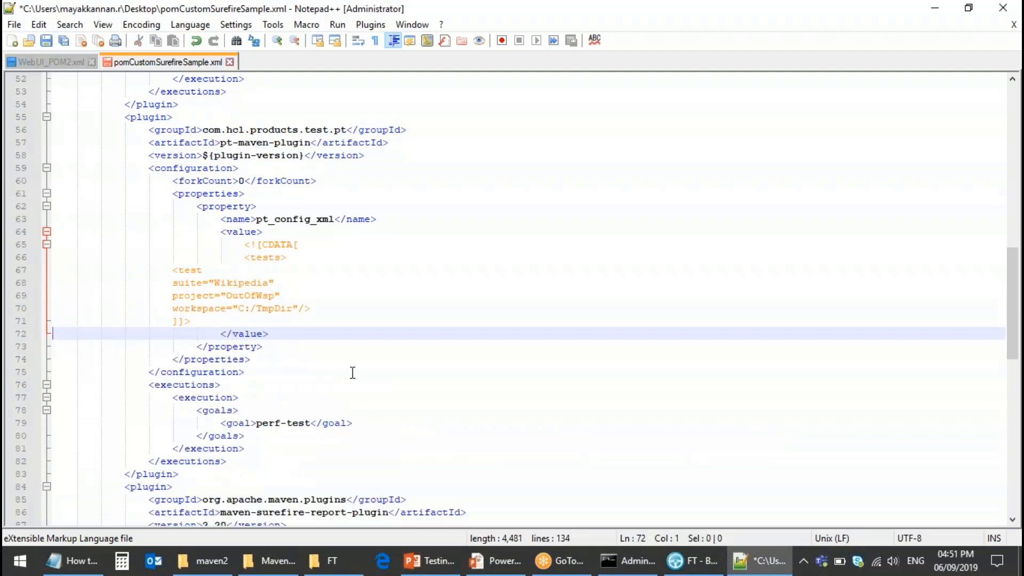
# Step: Join the suite="Wikipedia" attribute onto the <test line and indent that line beneath <tests>
pyautogui.click(220, 269)
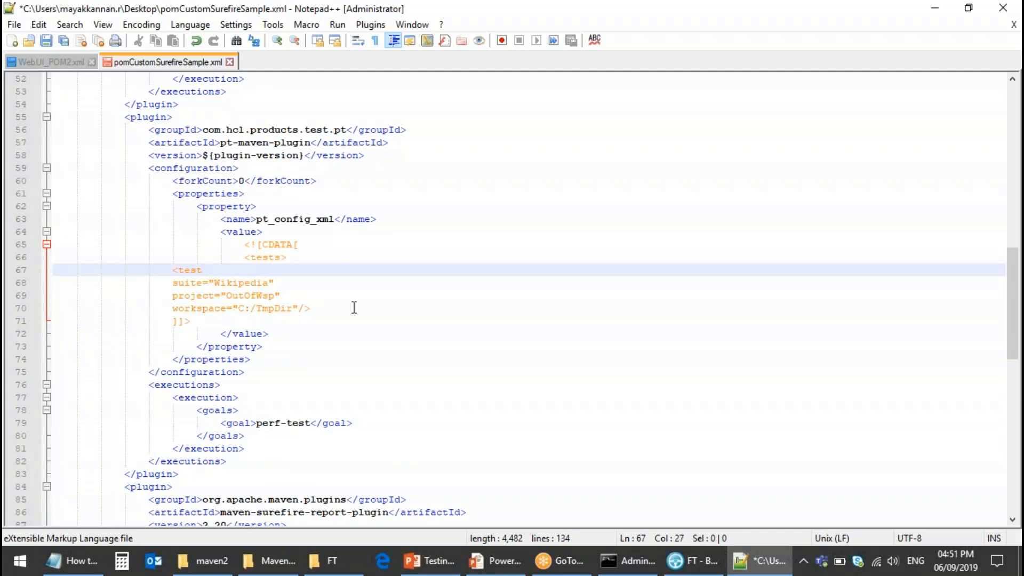
pyautogui.press('Delete')
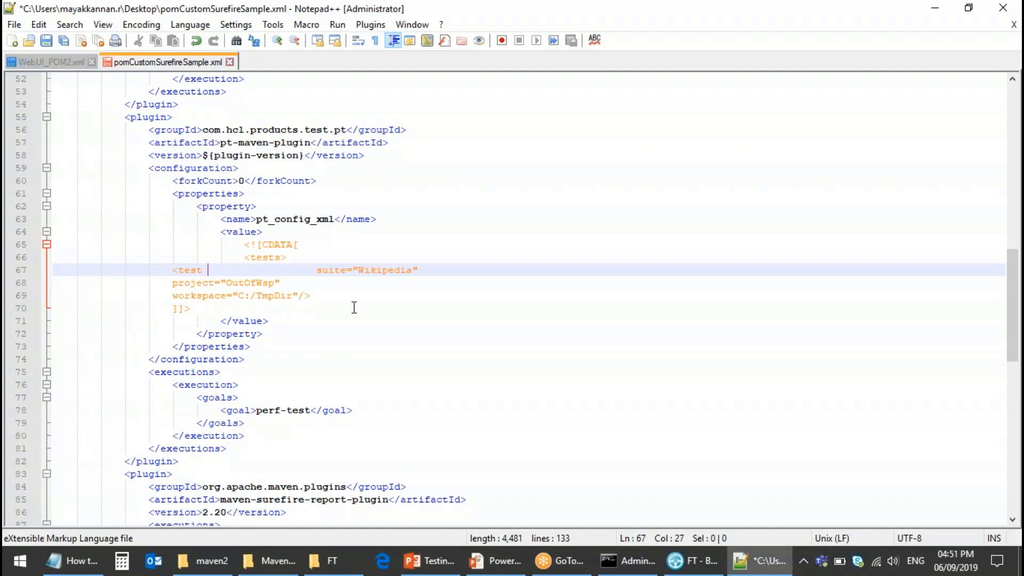
pyautogui.press('Delete')
pyautogui.press('Delete')
pyautogui.press('Delete')
pyautogui.press('Delete')
pyautogui.press('Delete')
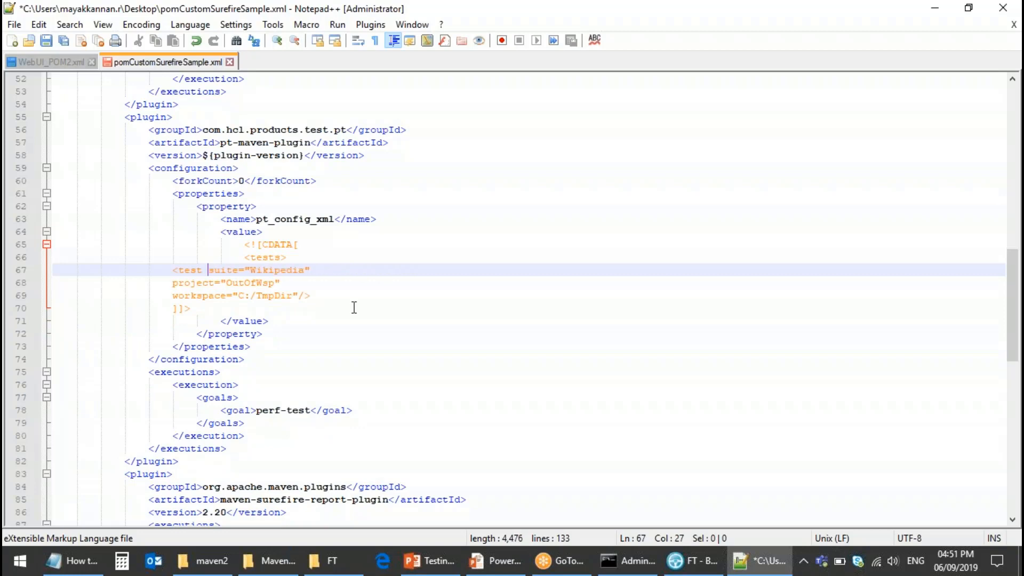
pyautogui.press('Home')
pyautogui.press('Tab')
pyautogui.press('Tab')
pyautogui.press('Tab')
pyautogui.press('Tab')
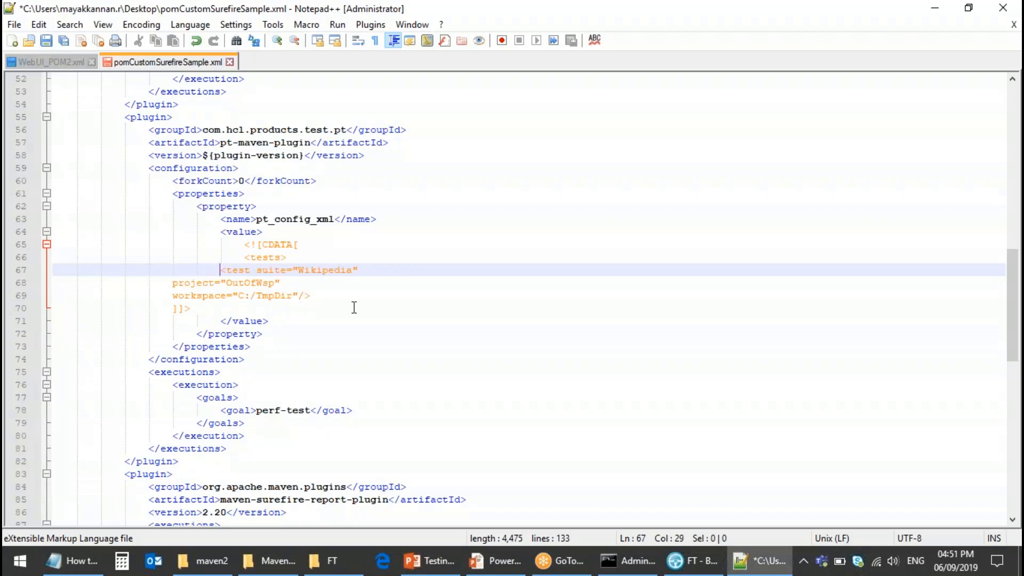
pyautogui.press('Insert')
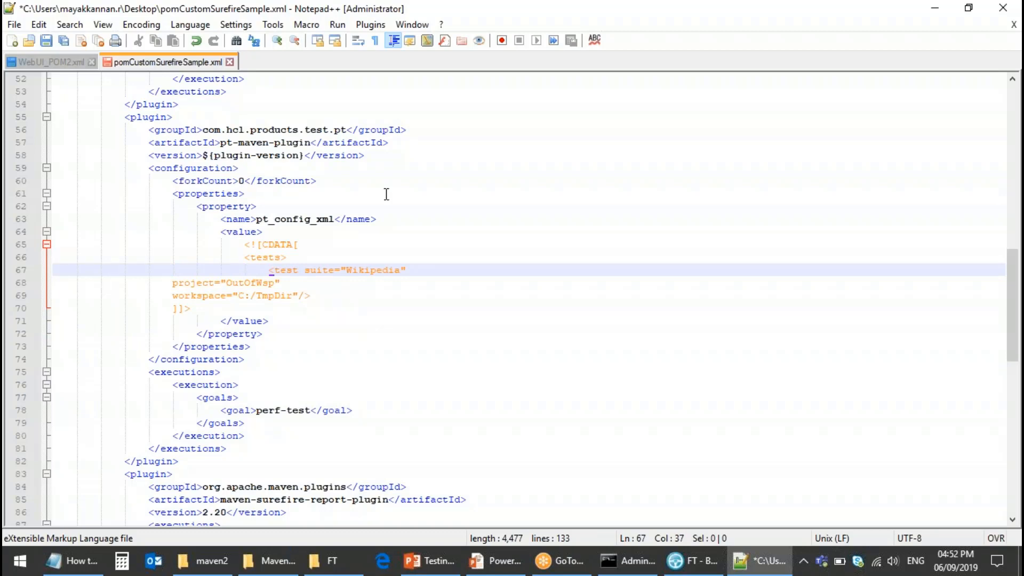
# Step: Join the project and workspace attributes onto the Wikipedia test line, with single spaces between attributes
pyautogui.click(434, 272)
pyautogui.press('Delete')
pyautogui.press('Delete')
pyautogui.press('Delete')
pyautogui.press('Delete')
pyautogui.press('Delete')
pyautogui.press('Delete')
pyautogui.click(556, 271)
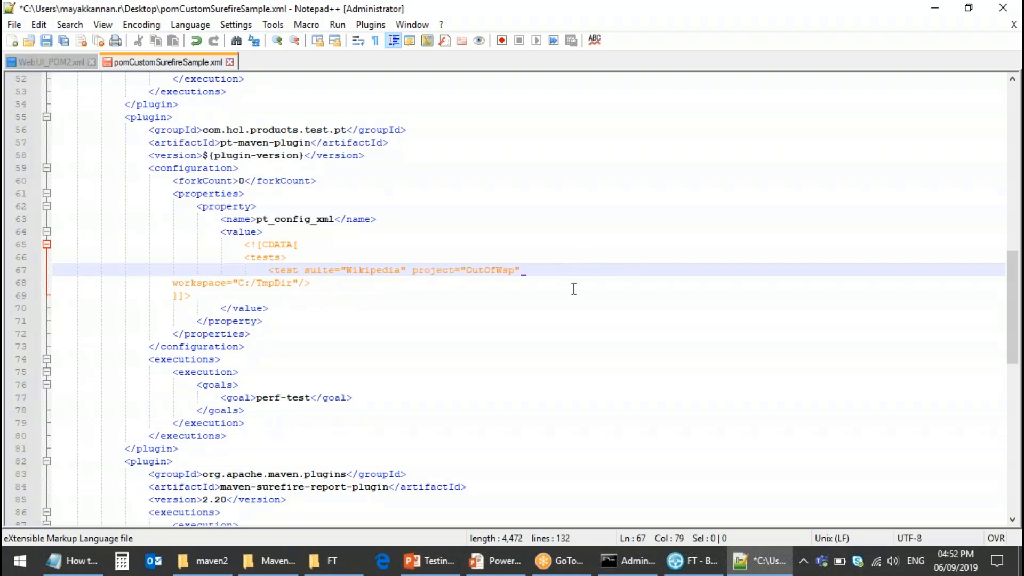
pyautogui.press('Delete')
pyautogui.press('Delete')
pyautogui.press('Delete')
pyautogui.press('Delete')
pyautogui.press('Delete')
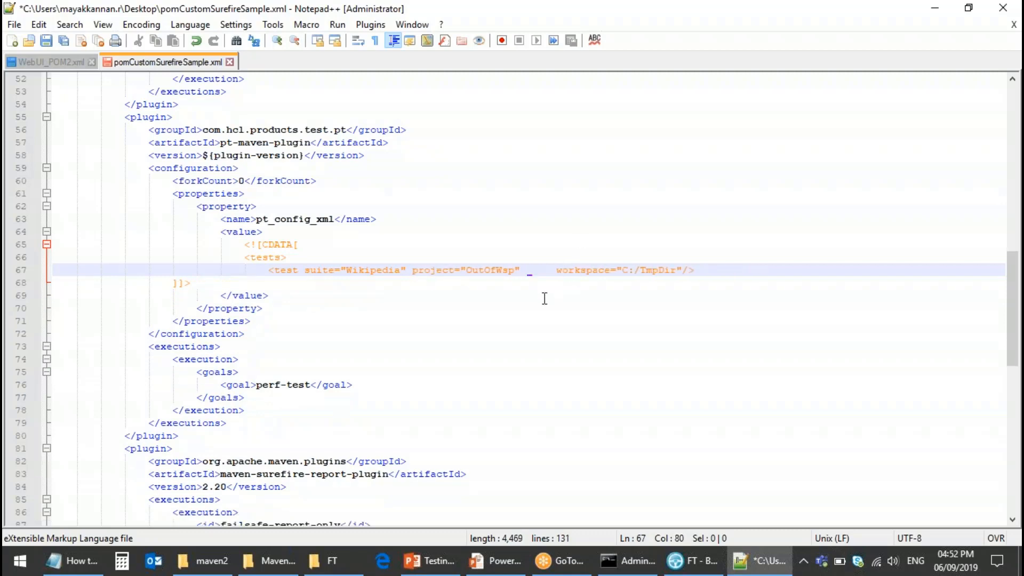
pyautogui.press('Delete')
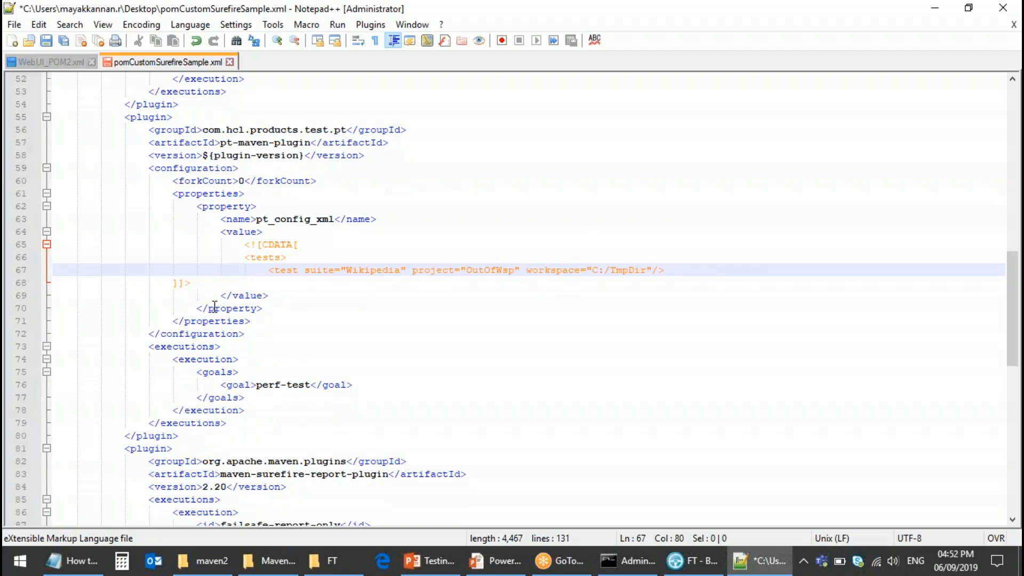
# Step: Indent the closing ]]> line to align with the opening CDATA line
pyautogui.click(173, 282)
pyautogui.press('Tab')
pyautogui.press('Tab')
pyautogui.press('Tab')
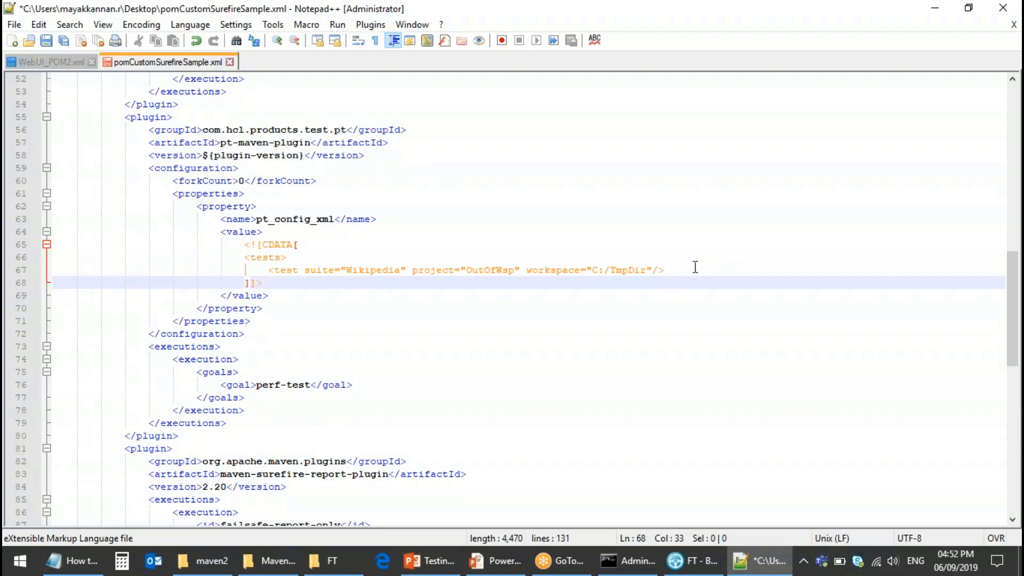
# Step: Add a <\tests> line below the test entry, align it with <tests>, and save the file
pyautogui.click(695, 266)
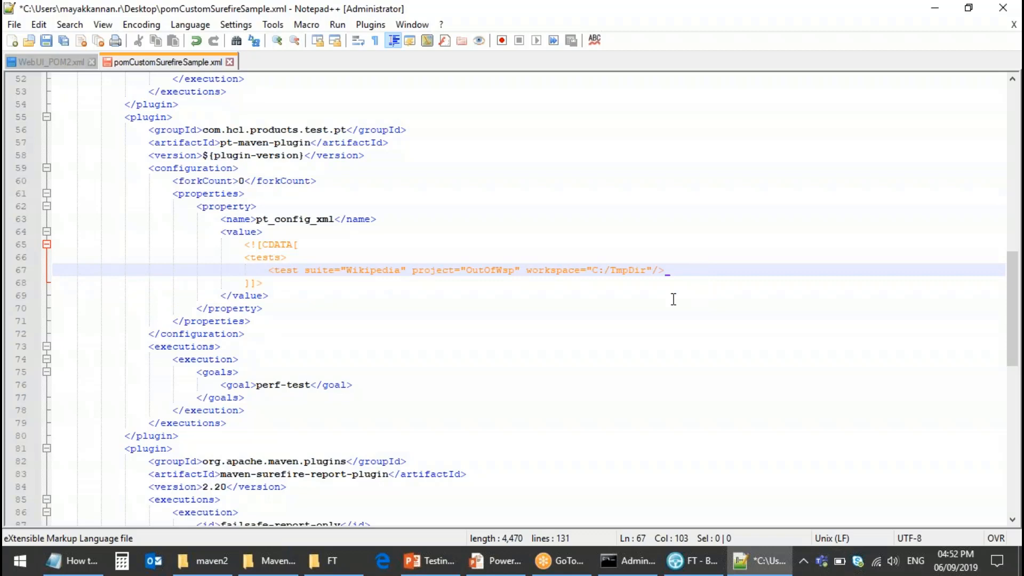
pyautogui.press('Return')
pyautogui.write('<t')
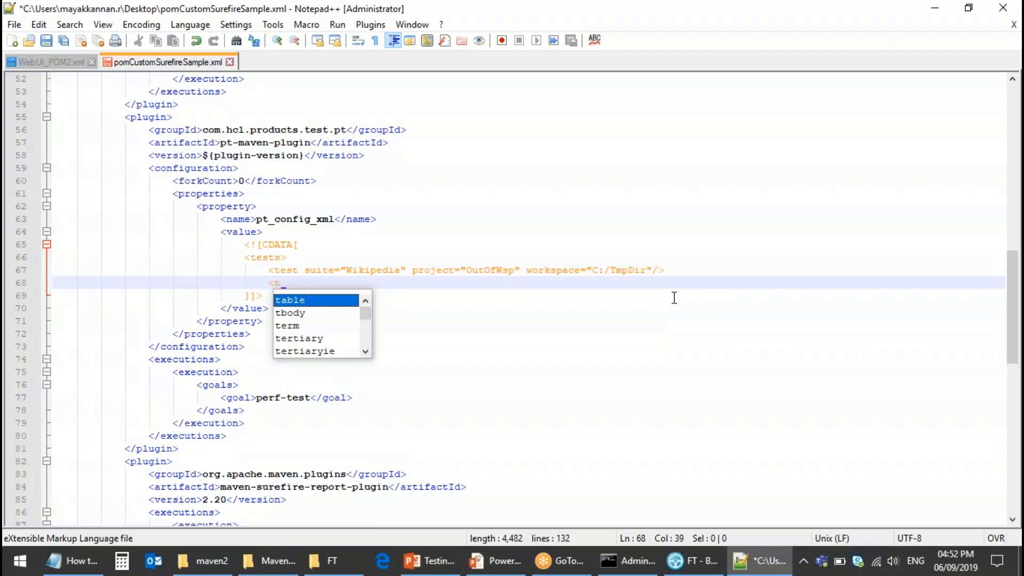
pyautogui.press('BackSpace')
pyautogui.write('\\tests')
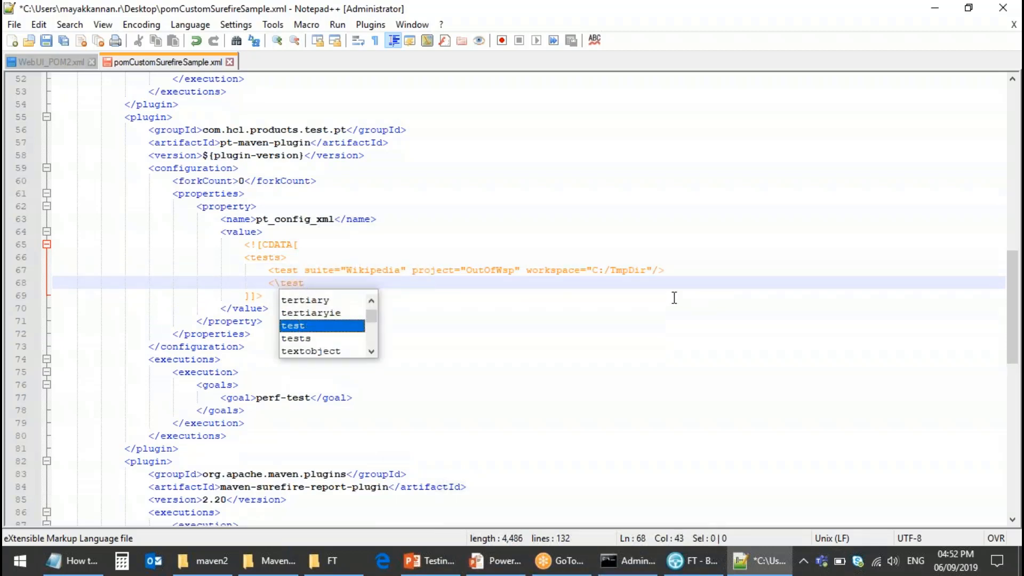
pyautogui.write('>')
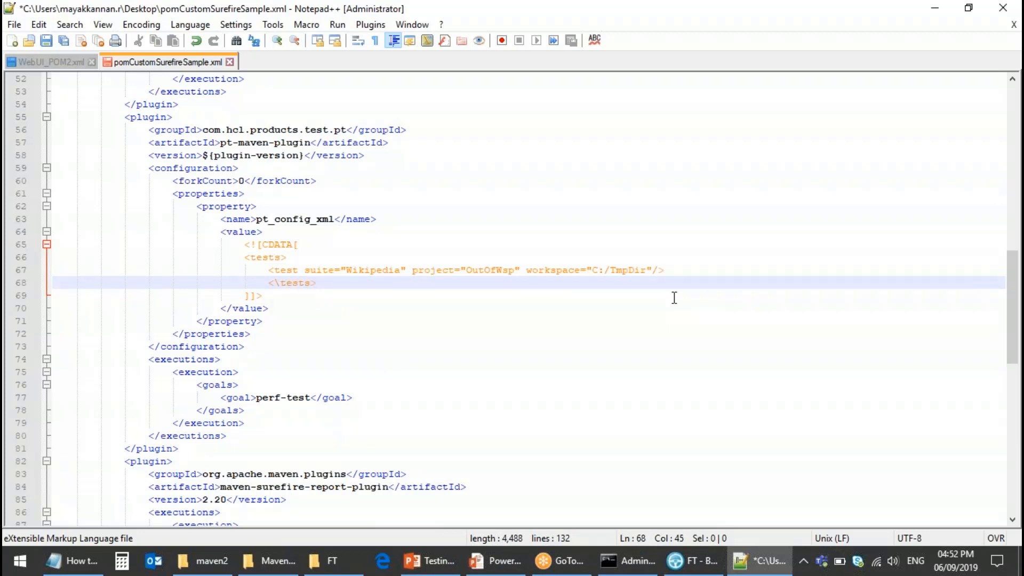
pyautogui.press('Left')
pyautogui.press('Left')
pyautogui.press('Left')
pyautogui.press('Left')
pyautogui.press('Left')
pyautogui.press('Left')
pyautogui.press('BackSpace')
pyautogui.click(288, 308)
pyautogui.hotkey('ctrl', 's')
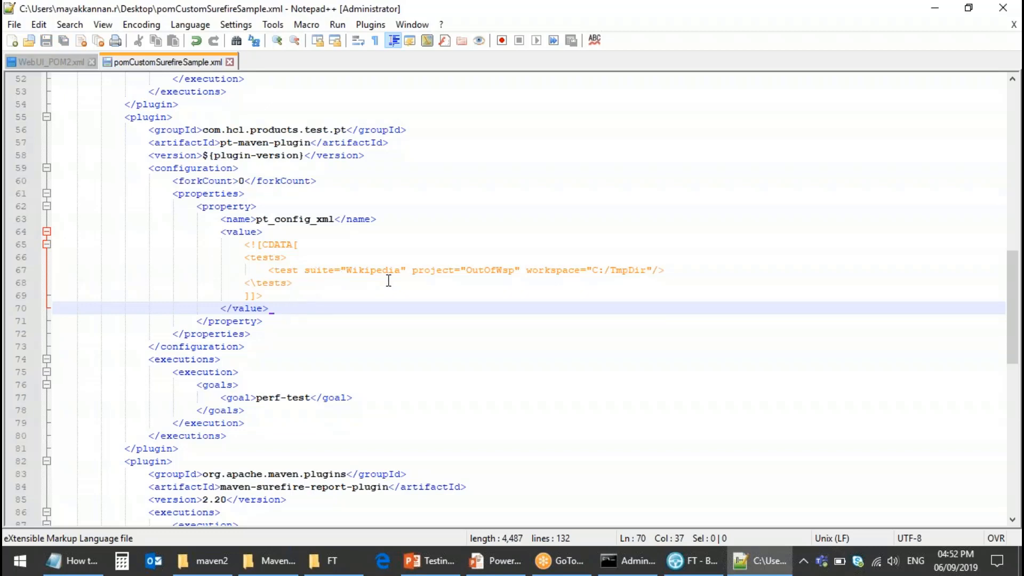
# Step: Replace the Wikipedia test line with WebUI_POM2.xml's line for Book Flight.testsuite, project Booking, workspace D:\MK_HCL_OT\Workspaces\FT, and save the file
pyautogui.click(51, 62)
pyautogui.click(273, 308)
pyautogui.hotkey('shift', 'End')
pyautogui.hotkey('ctrl', 'c')
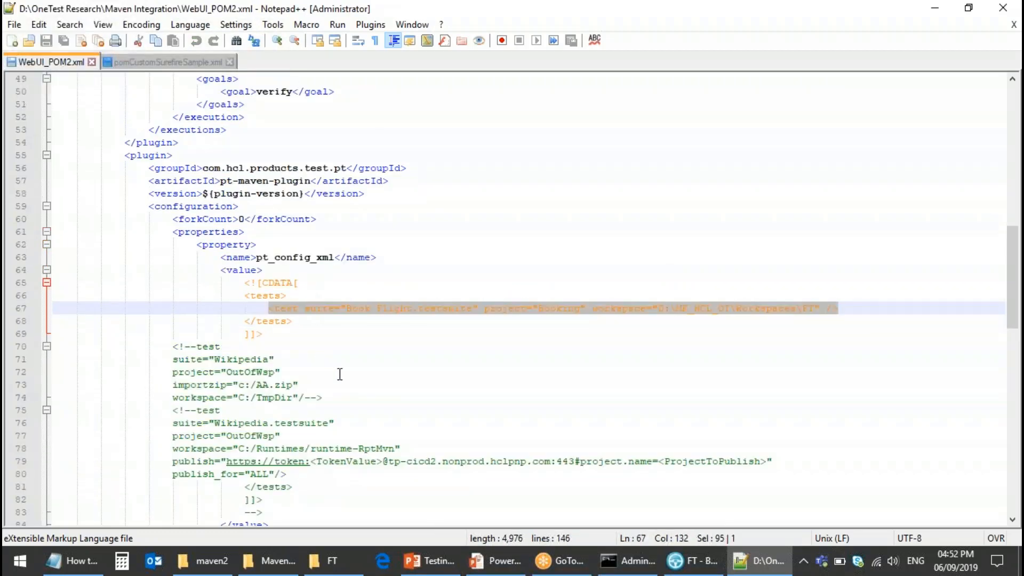
pyautogui.click(154, 62)
pyautogui.click(270, 269)
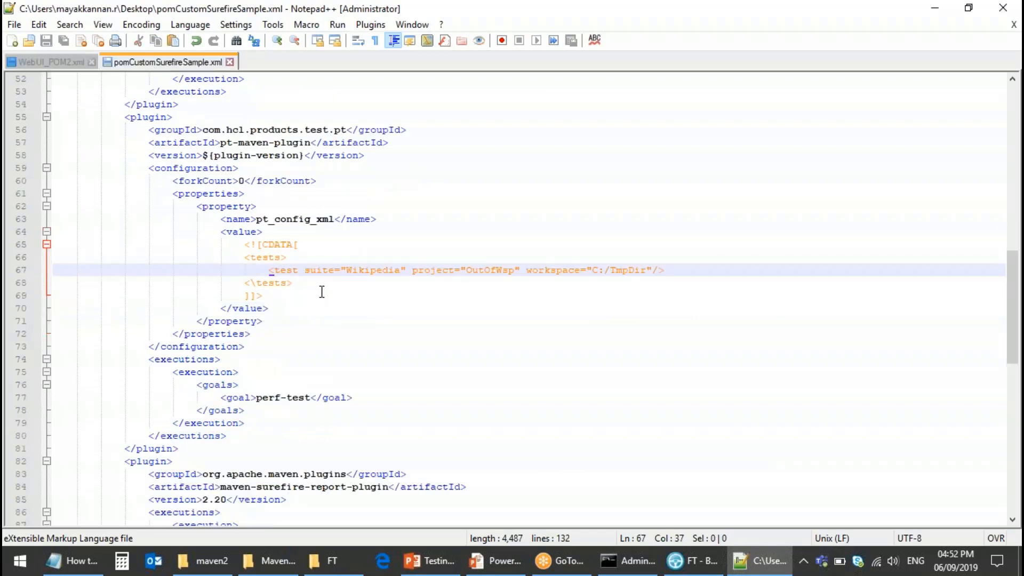
pyautogui.hotkey('shift', 'End')
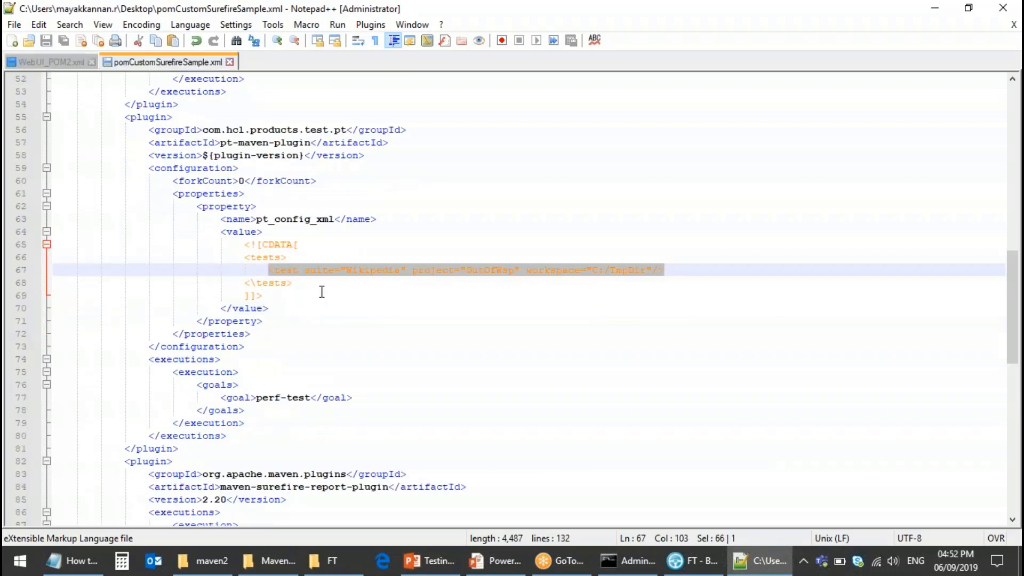
pyautogui.hotkey('ctrl', 'v')
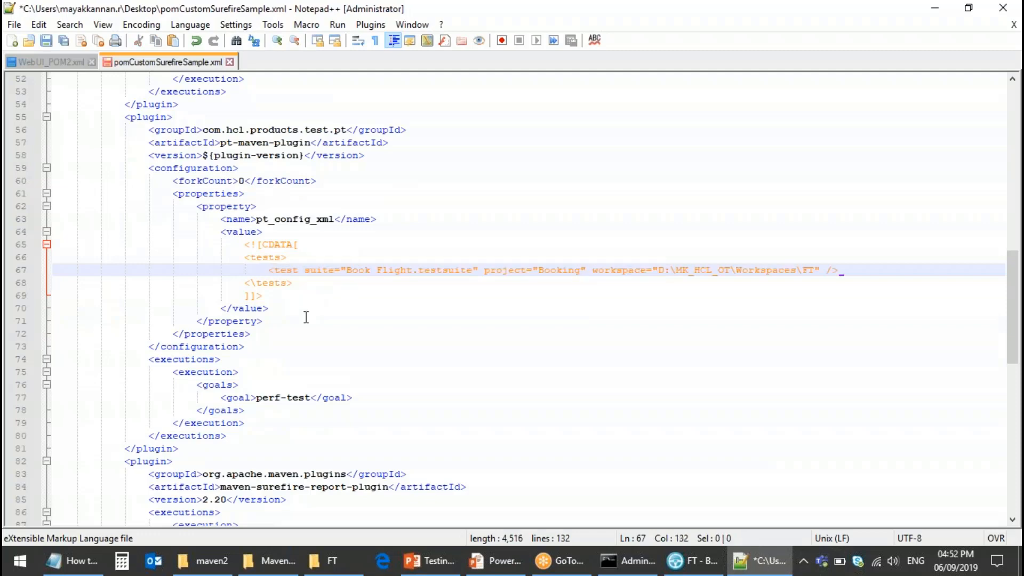
pyautogui.click(46, 40)
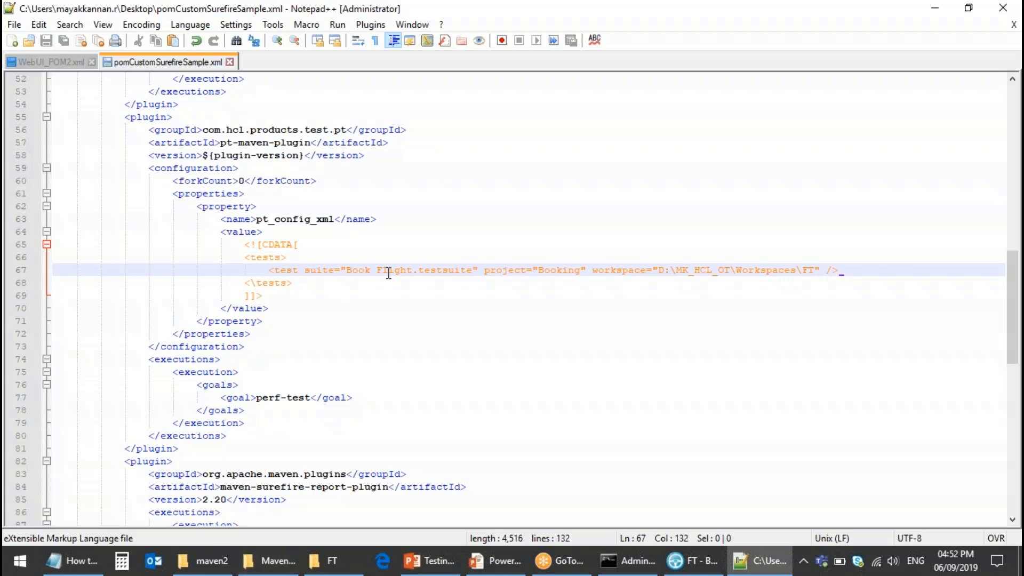
# Step: Compare the suite and project names in the POM's test line with the Book Flight test and Booking project in HCL OneTest UI
pyautogui.moveTo(346, 270); pyautogui.dragTo(472, 270)
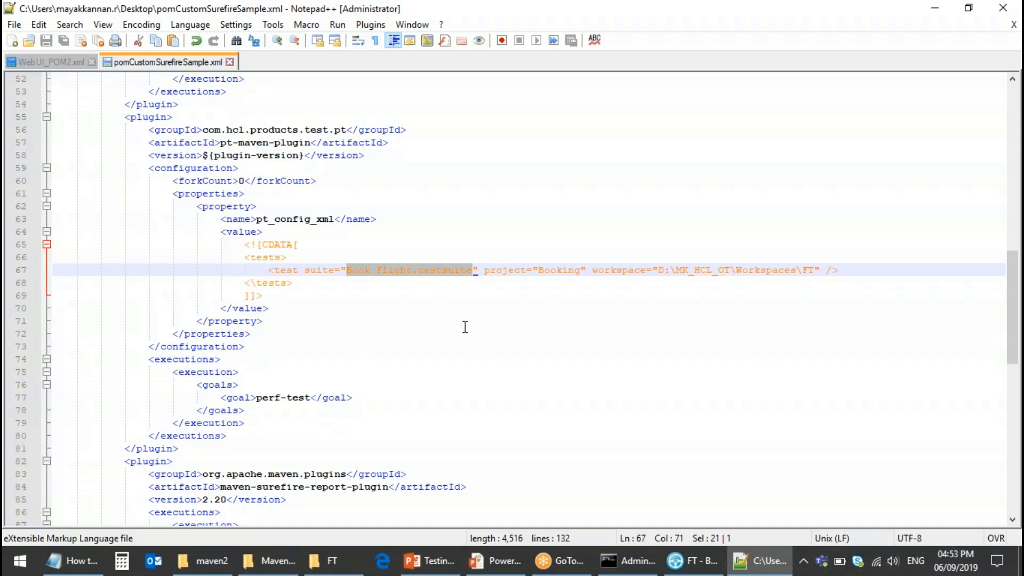
pyautogui.click(690, 560)
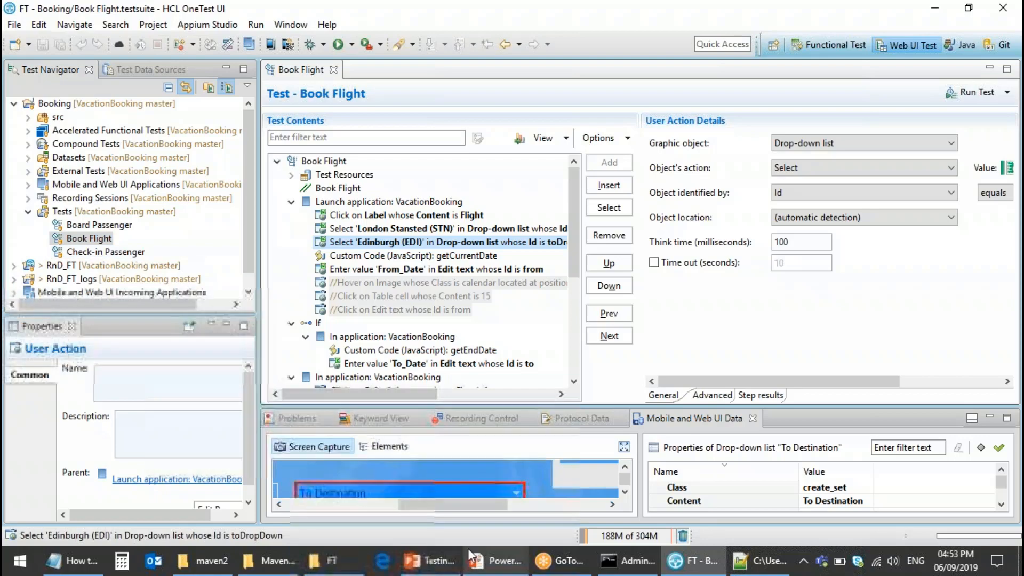
pyautogui.moveTo(429, 561)
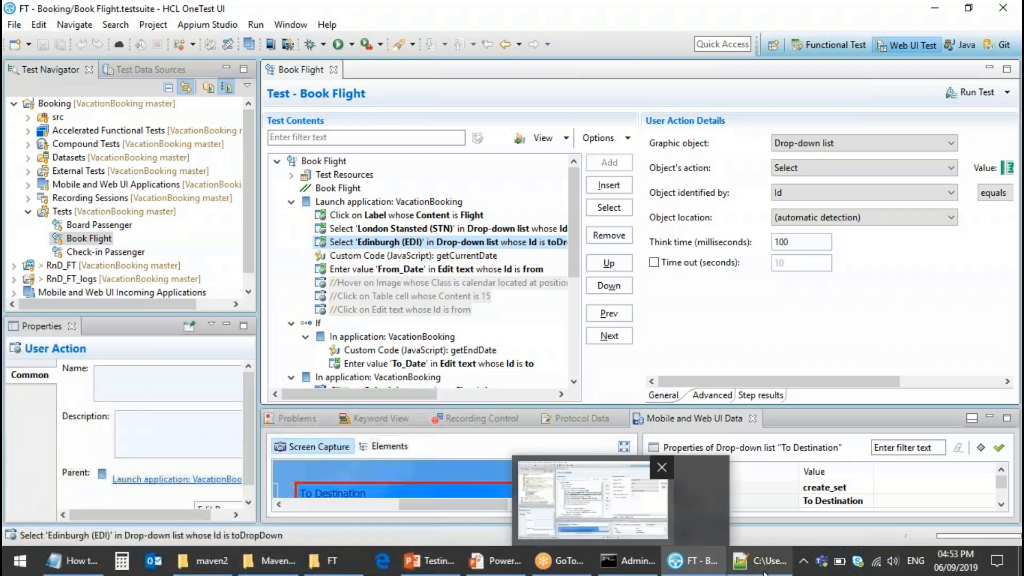
pyautogui.click(760, 560)
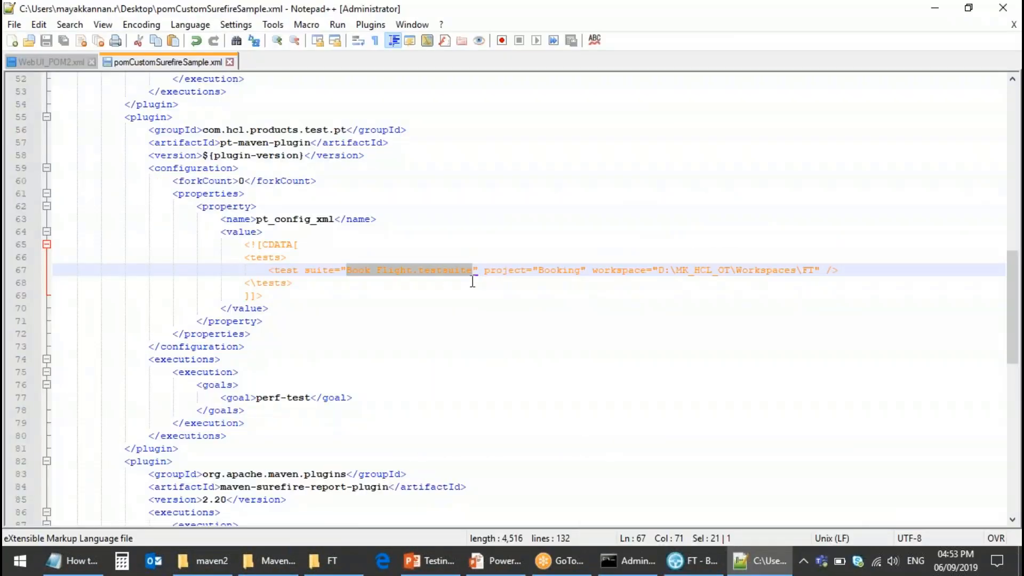
pyautogui.click(353, 270)
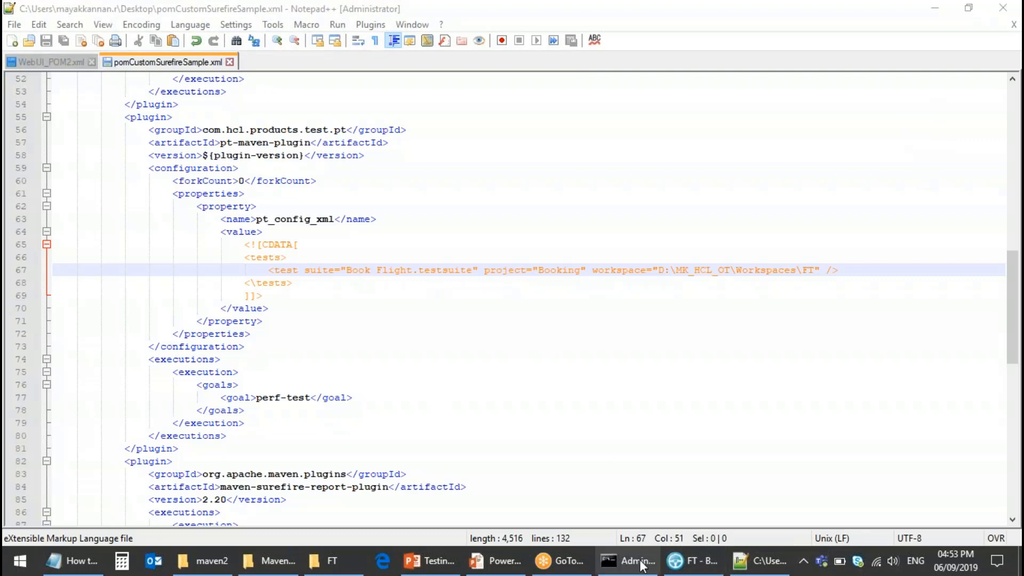
pyautogui.click(679, 564)
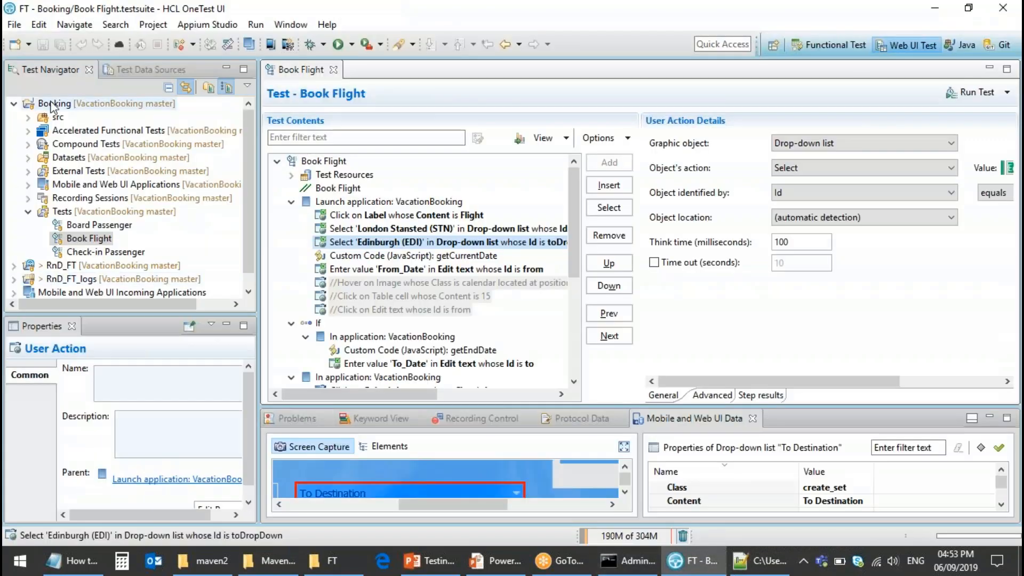
pyautogui.click(54, 106)
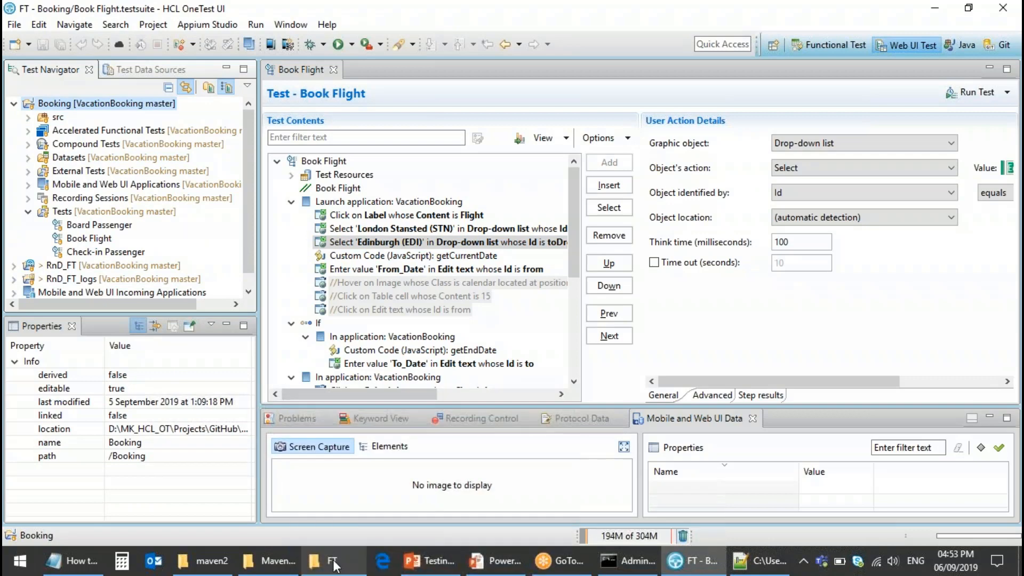
pyautogui.moveTo(297, 568)
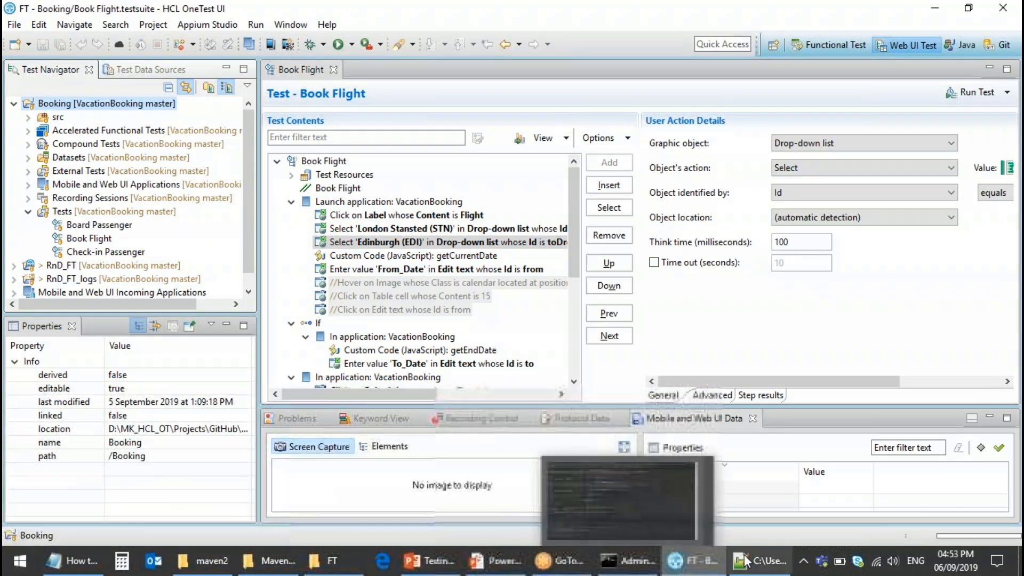
pyautogui.click(738, 559)
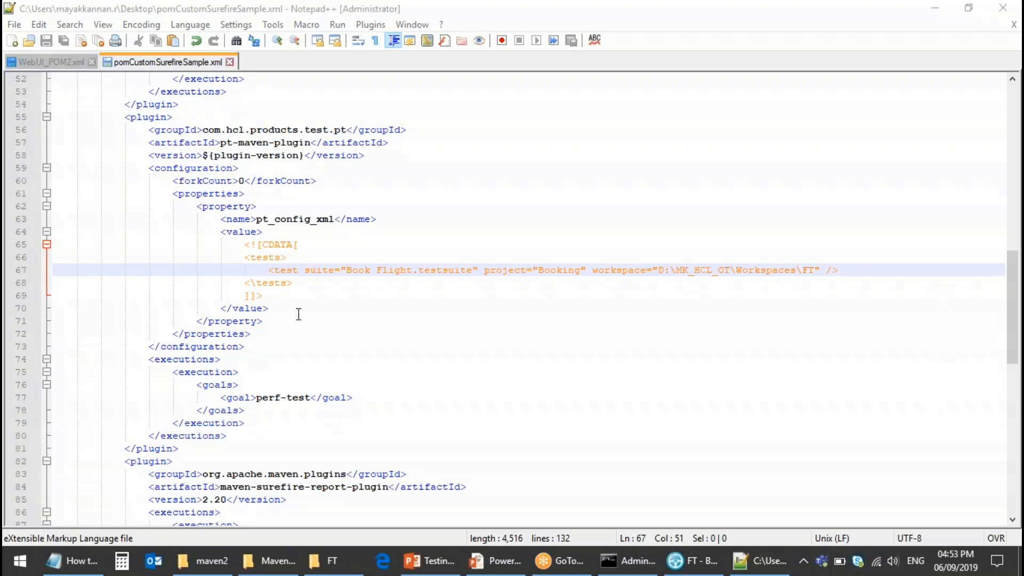
# Step: Review the remaining plugin, repositories and pluginRepositories sections of pomCustomSurefireSample.xml, returning to the CDATA test block
pyautogui.scroll(-5, 350, 355)
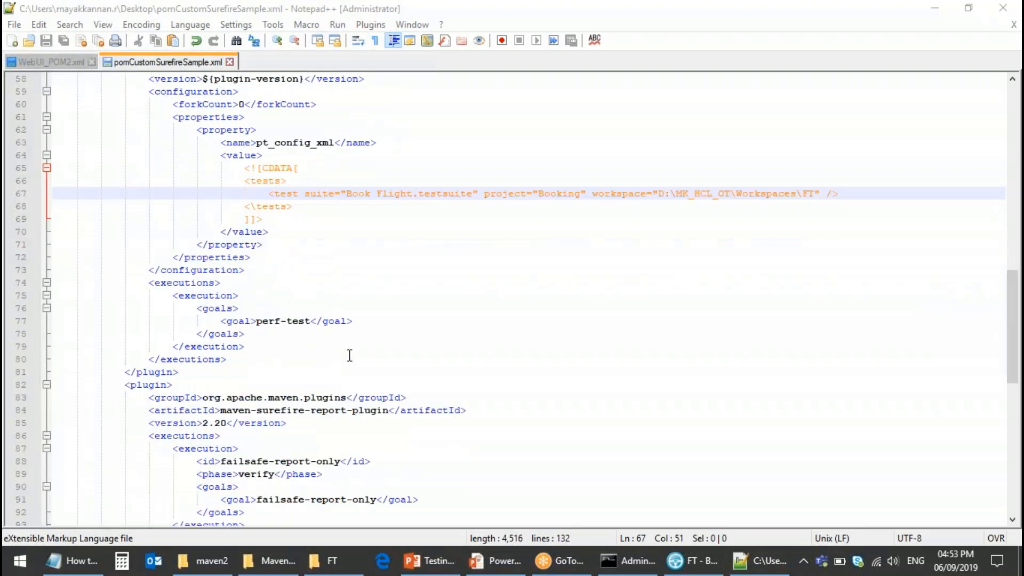
pyautogui.scroll(-2, 350, 356)
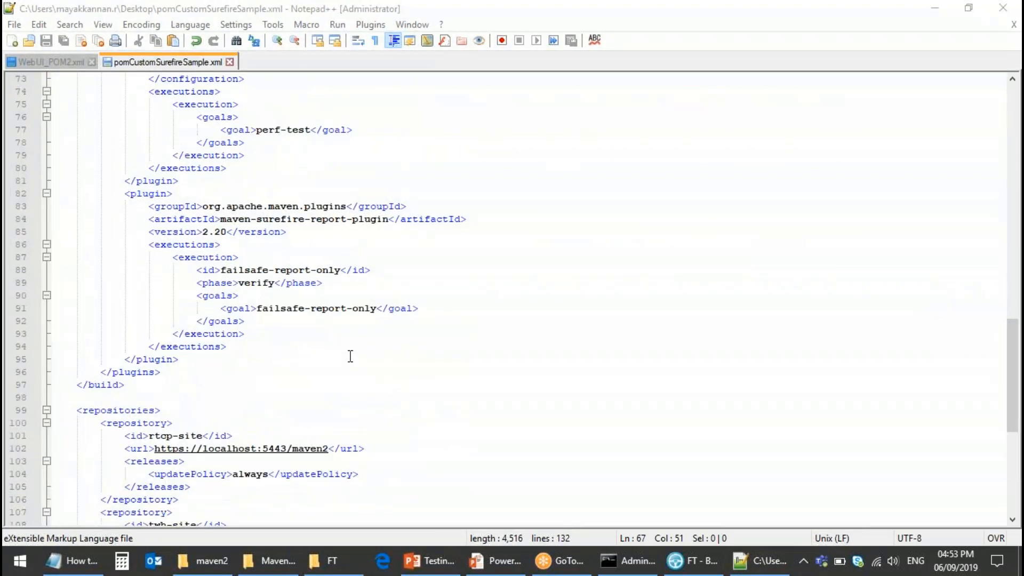
pyautogui.scroll(-5, 351, 356)
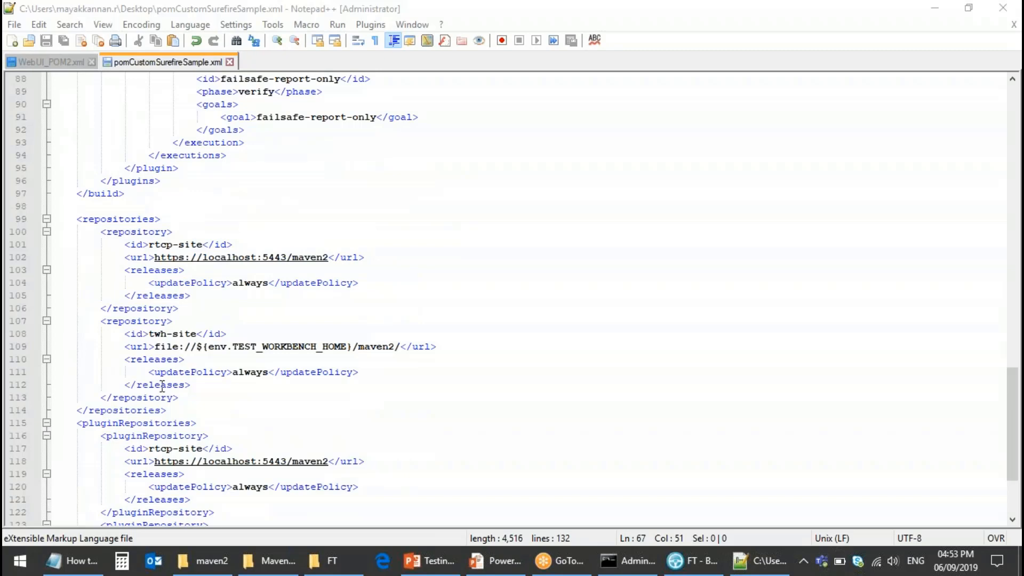
pyautogui.scroll(-3, 214, 437)
pyautogui.scroll(15, 214, 437)
pyautogui.scroll(3, 214, 437)
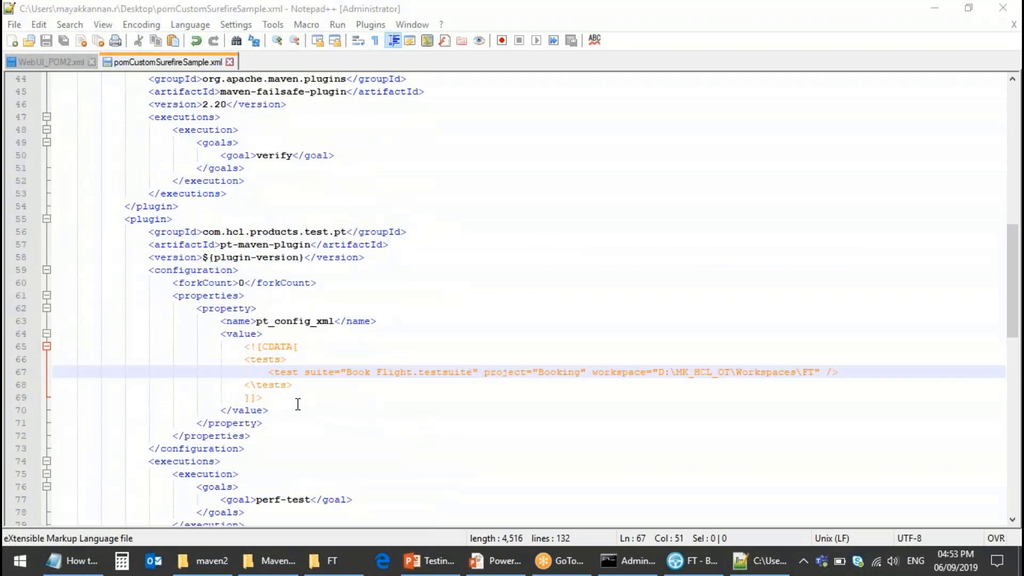
pyautogui.click(288, 397)
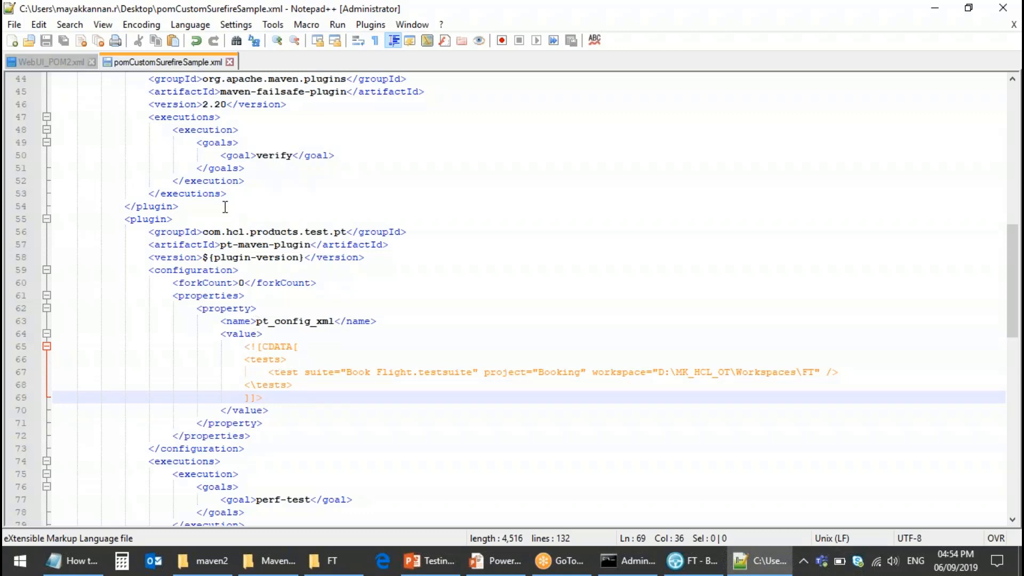
# Step: Close pomCustomSurefireSample.xml and WebUI_POM2.xml, and exit both Notepad++ and HCL OneTest UI
pyautogui.click(230, 62)
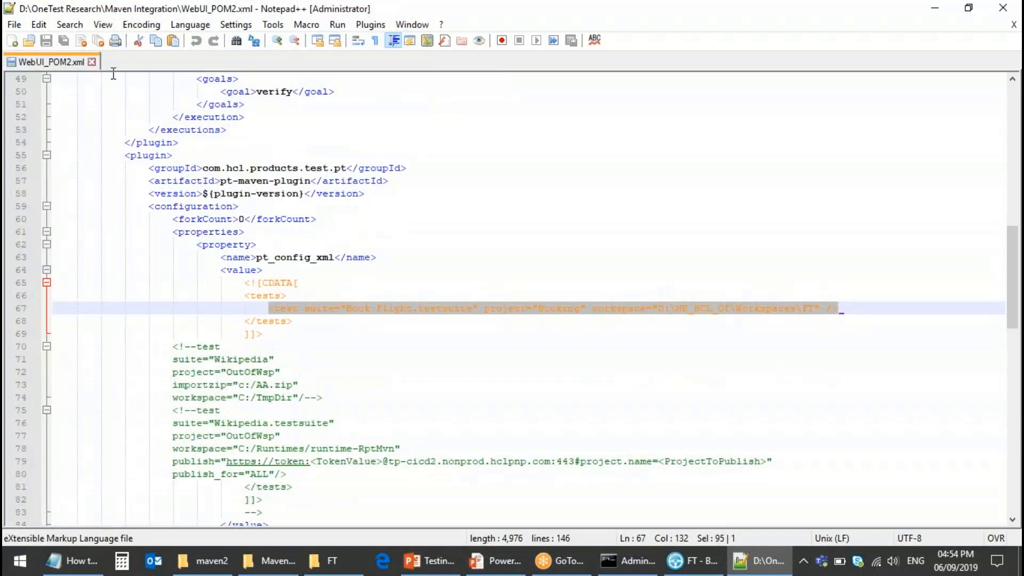
pyautogui.click(91, 62)
pyautogui.click(1002, 7)
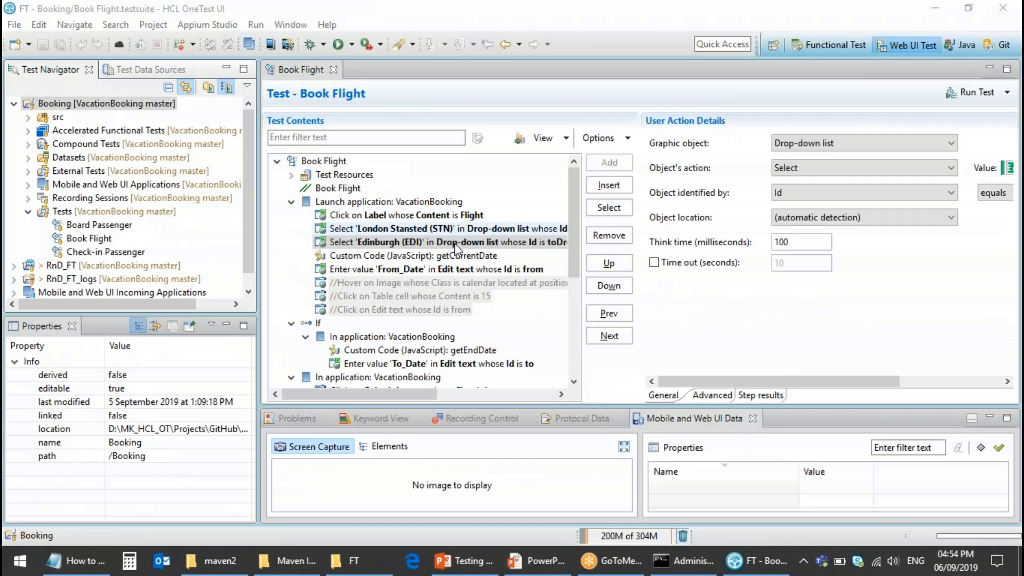
pyautogui.click(1003, 9)
pyautogui.click(588, 292)
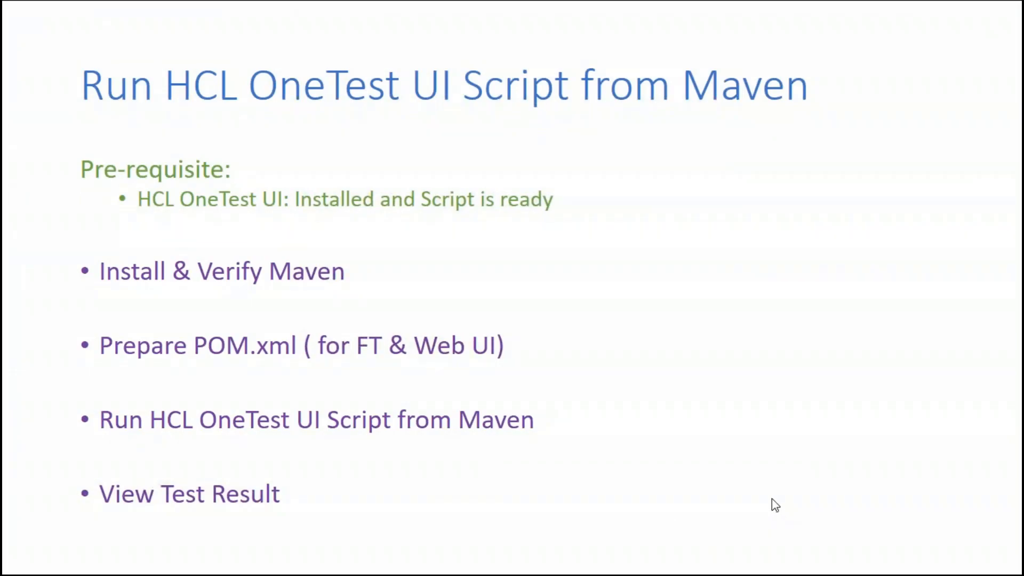
# Step: Locate pomCustomSurefireSample.xml on the desktop and begin the Maven command in Command Prompt with mvn clean verify -f
pyautogui.press('super+d')
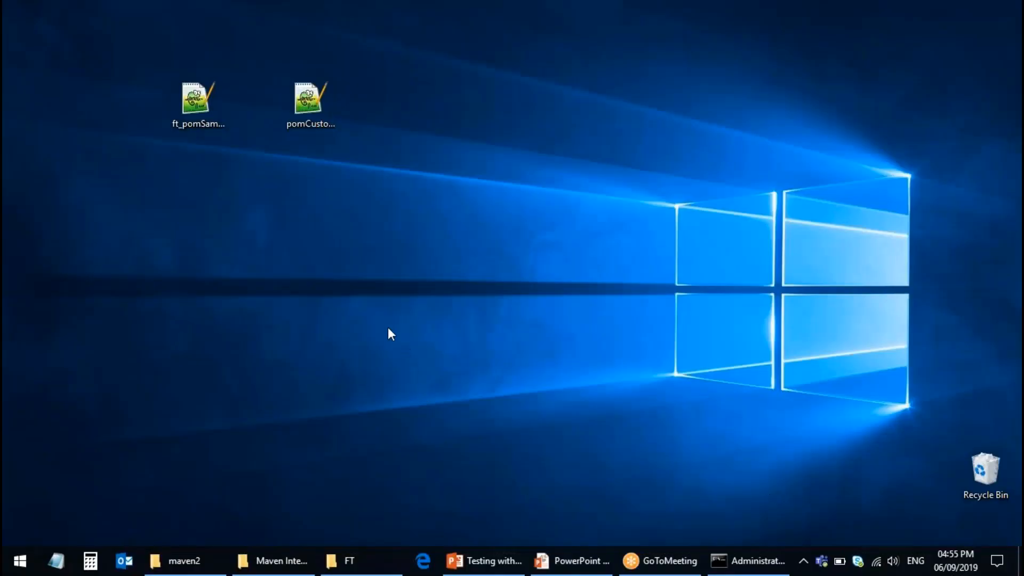
pyautogui.click(313, 103)
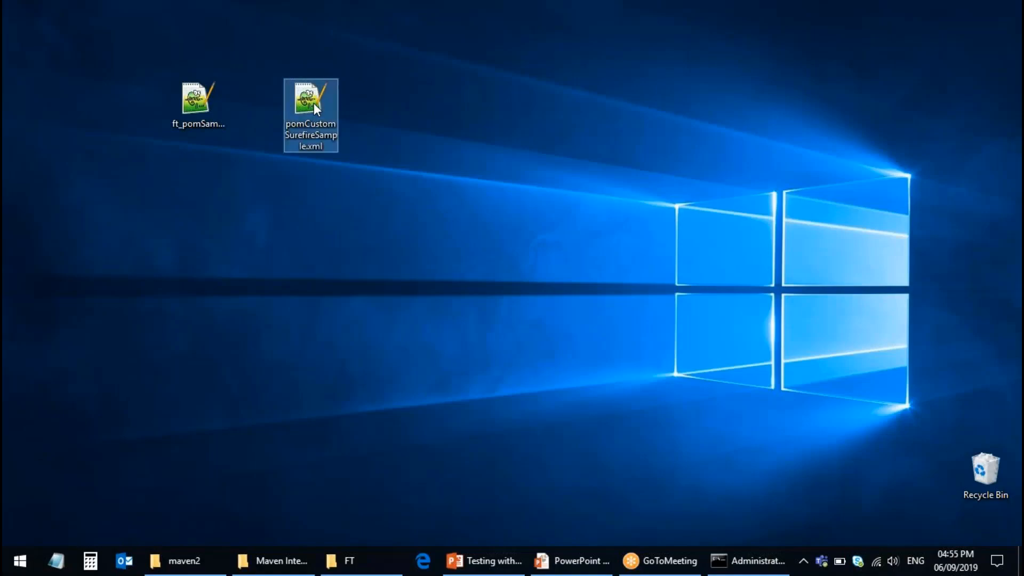
pyautogui.click(746, 561)
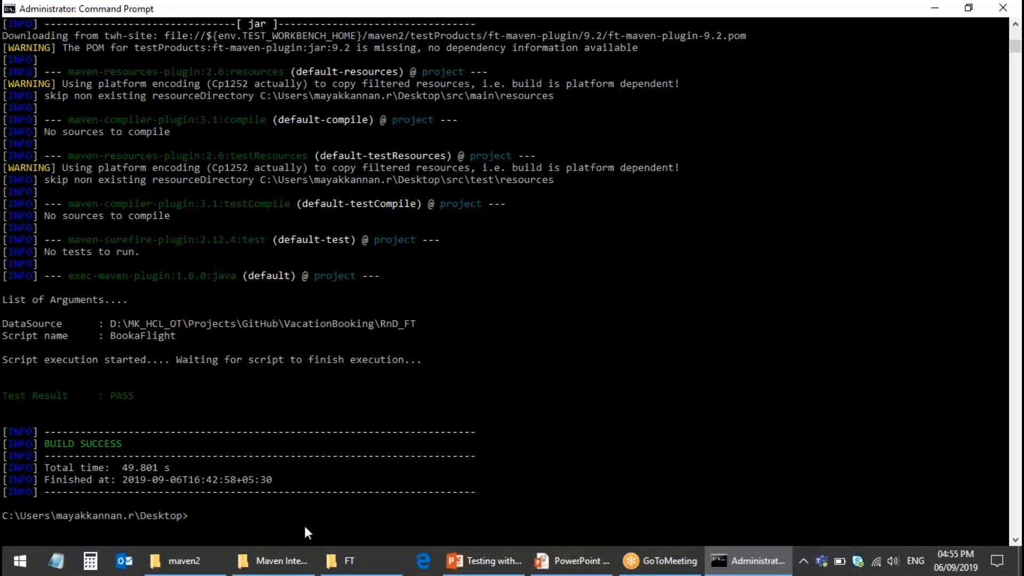
pyautogui.write('mvn clean verify -f')
# Step: Copy the POM's file name from the desktop, complete the command as mvn clean verify -f pomCustomSurefireSample.xml, and run it
pyautogui.click(1020, 560)
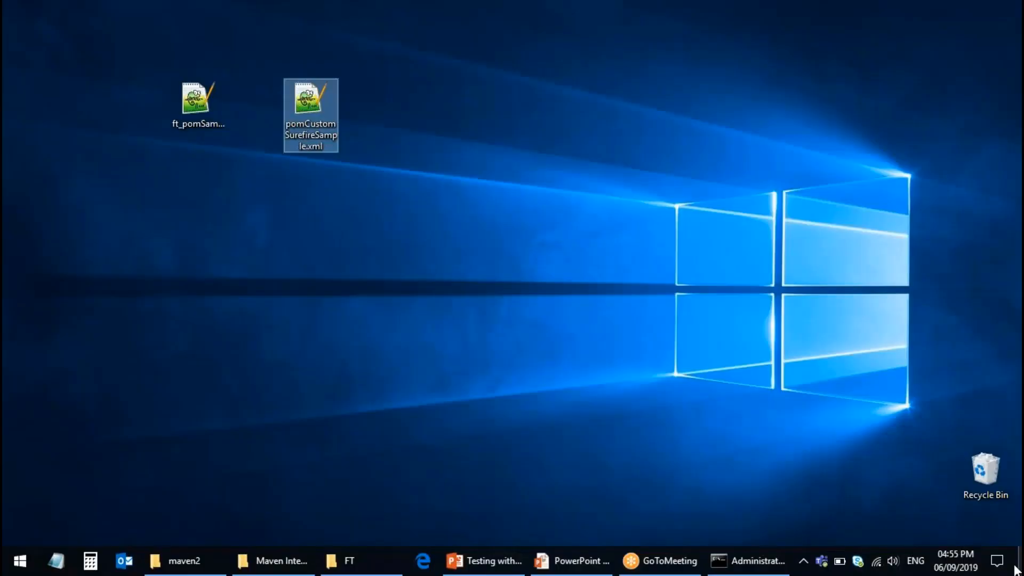
pyautogui.click(316, 133)
pyautogui.rightClick(314, 130)
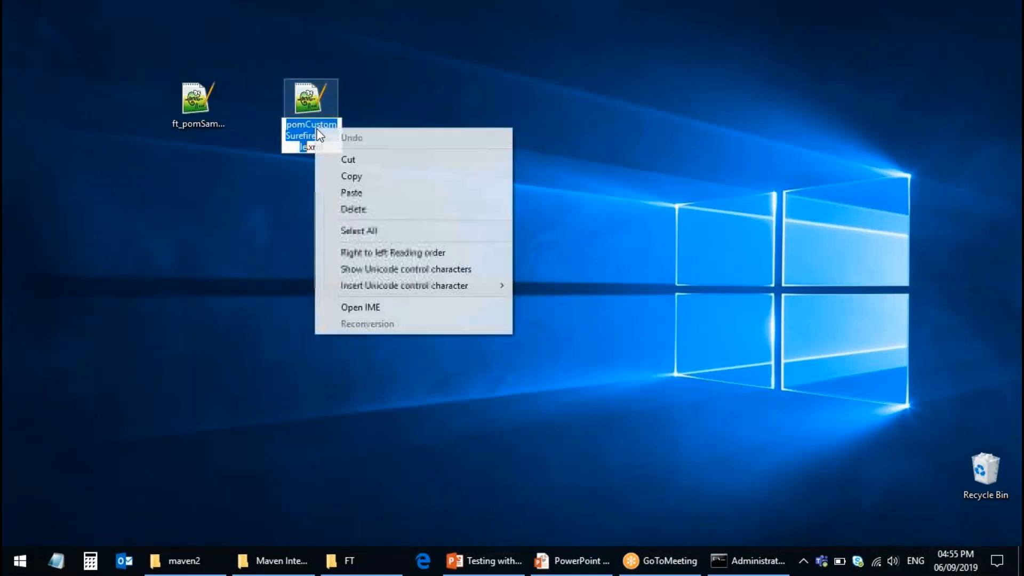
pyautogui.click(356, 172)
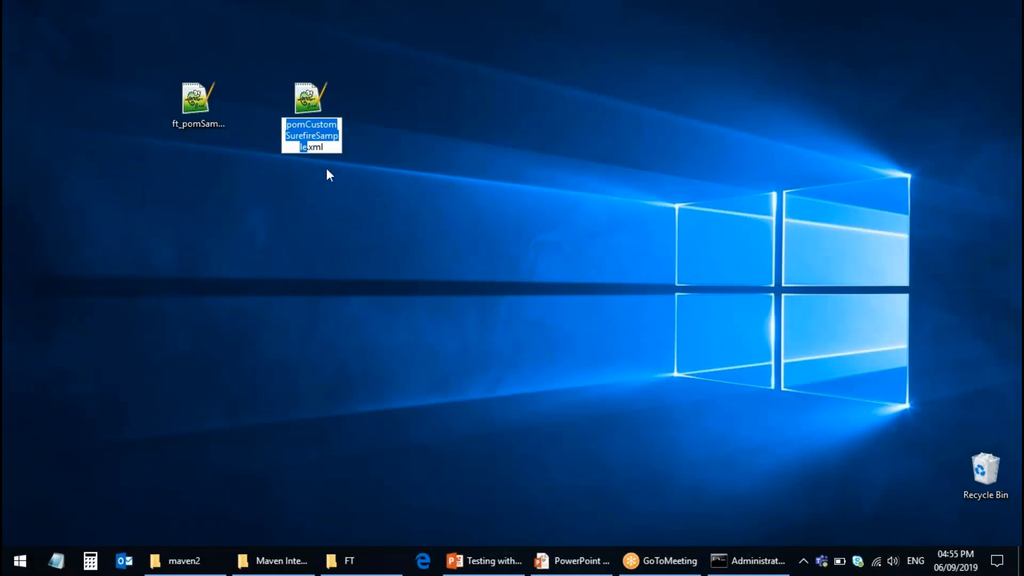
pyautogui.click(746, 561)
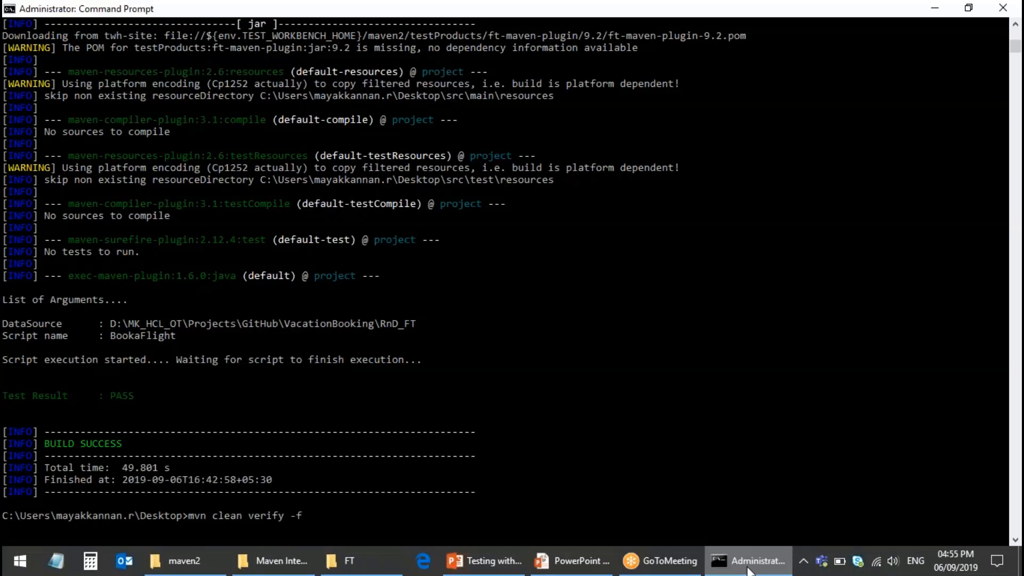
pyautogui.rightClick(315, 517)
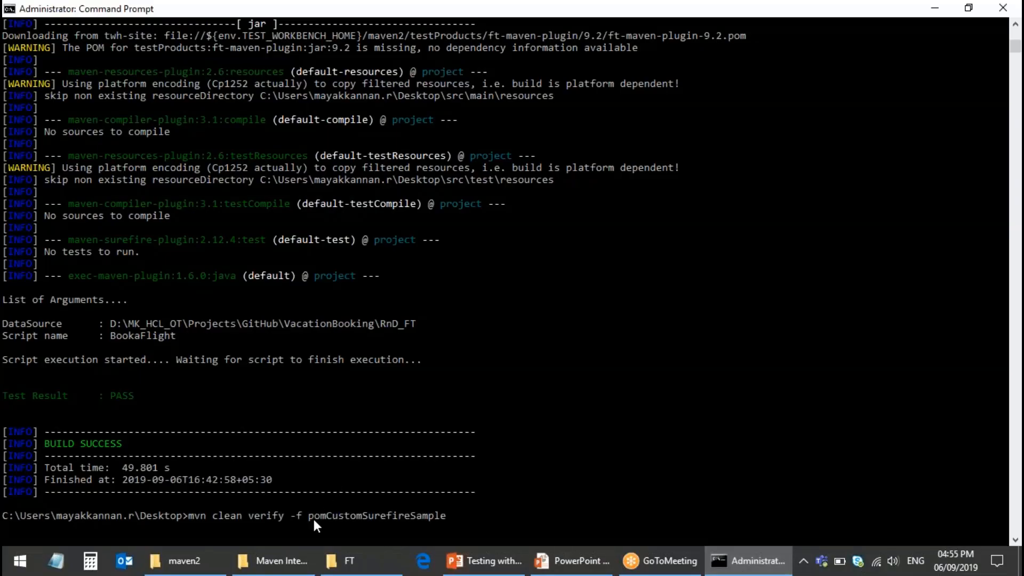
pyautogui.write('.xml')
pyautogui.press('Return')
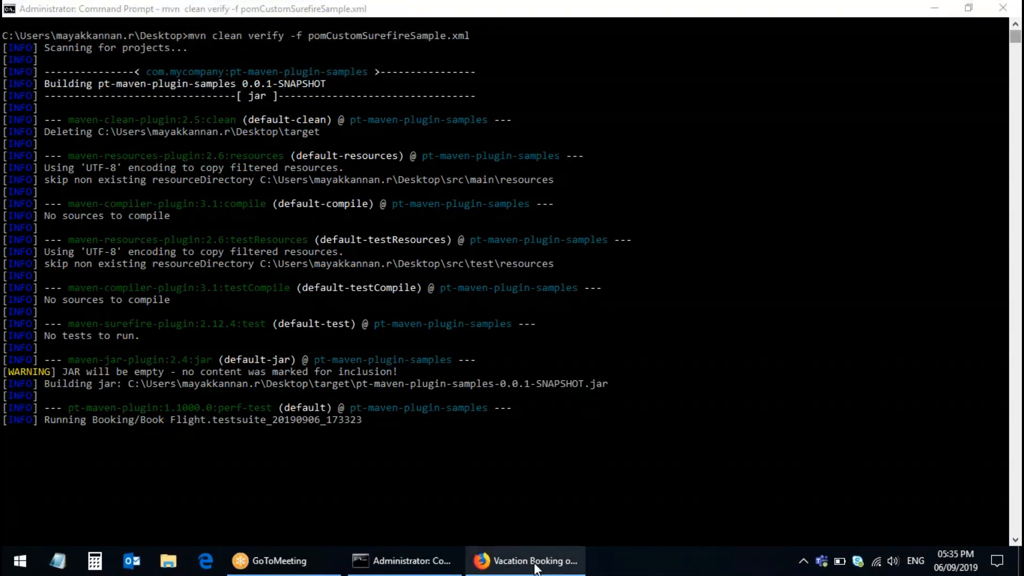
# Step: Switch to Firefox and watch the Book Flight test play back on the Vacation Booking site, including the booking ID search
pyautogui.click(535, 565)
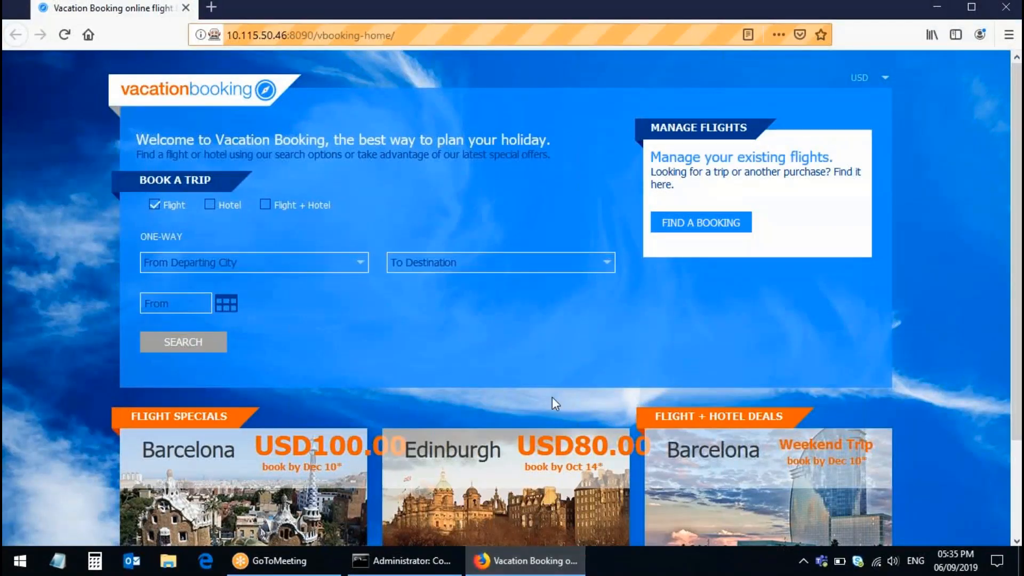
pyautogui.click(265, 205)
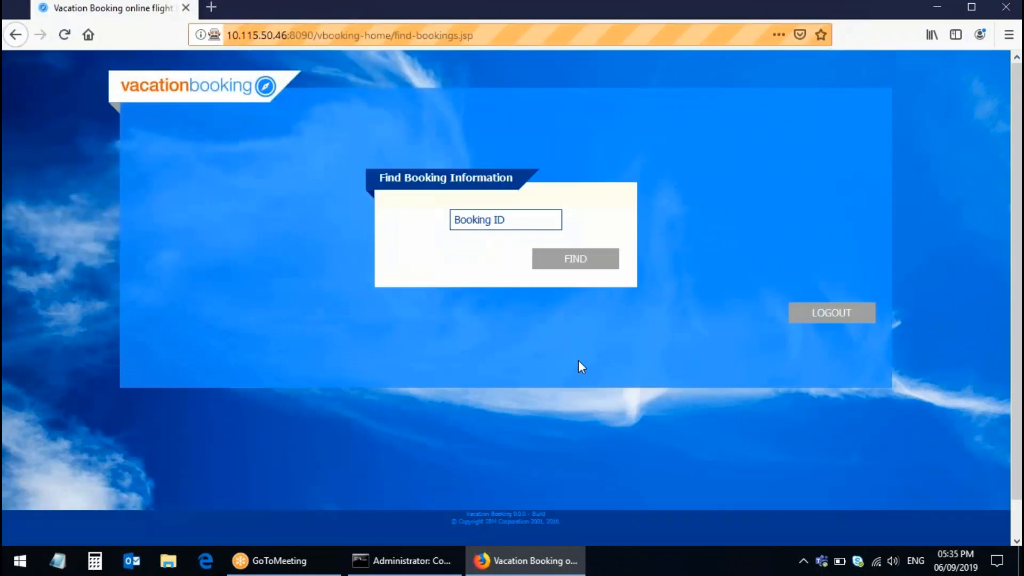
pyautogui.write('A00022')
pyautogui.press('Return')
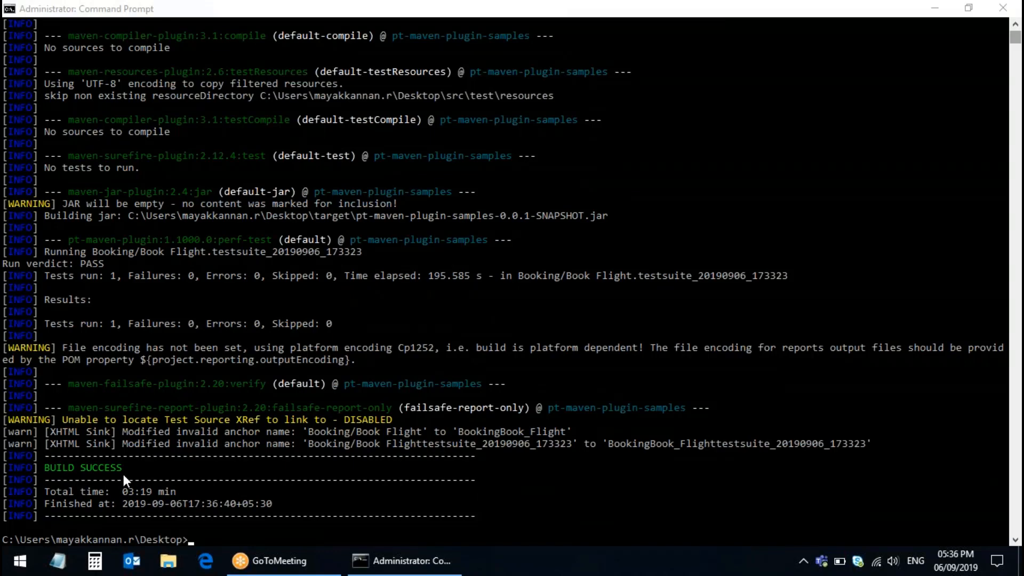
# Step: Examine the run verdict, the test results summary and the total time in the Maven output
pyautogui.scroll(1, 123, 474)
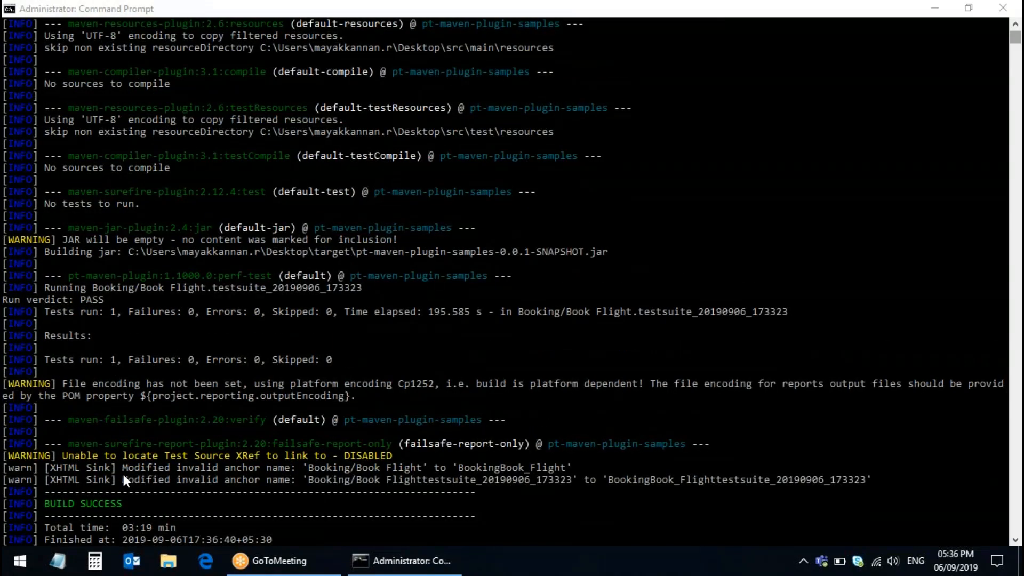
pyautogui.click(3, 300)
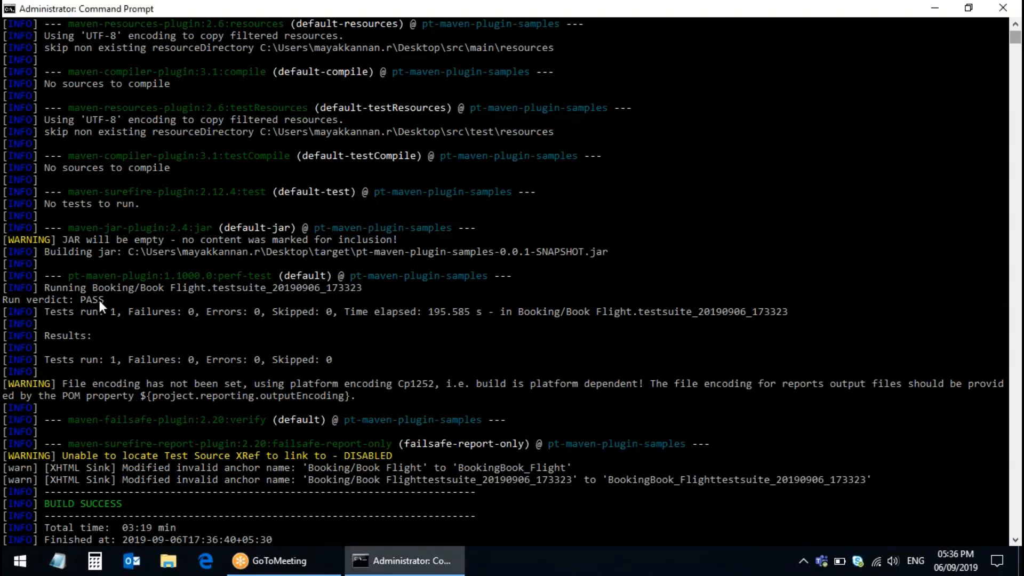
pyautogui.moveTo(106, 302); pyautogui.dragTo(81, 301)
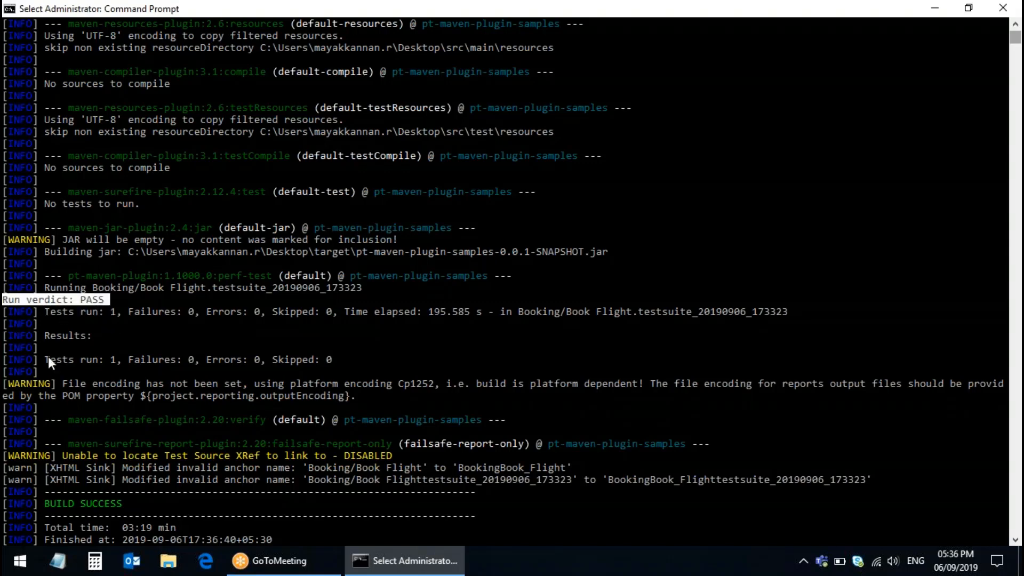
pyautogui.moveTo(47, 361); pyautogui.dragTo(105, 364)
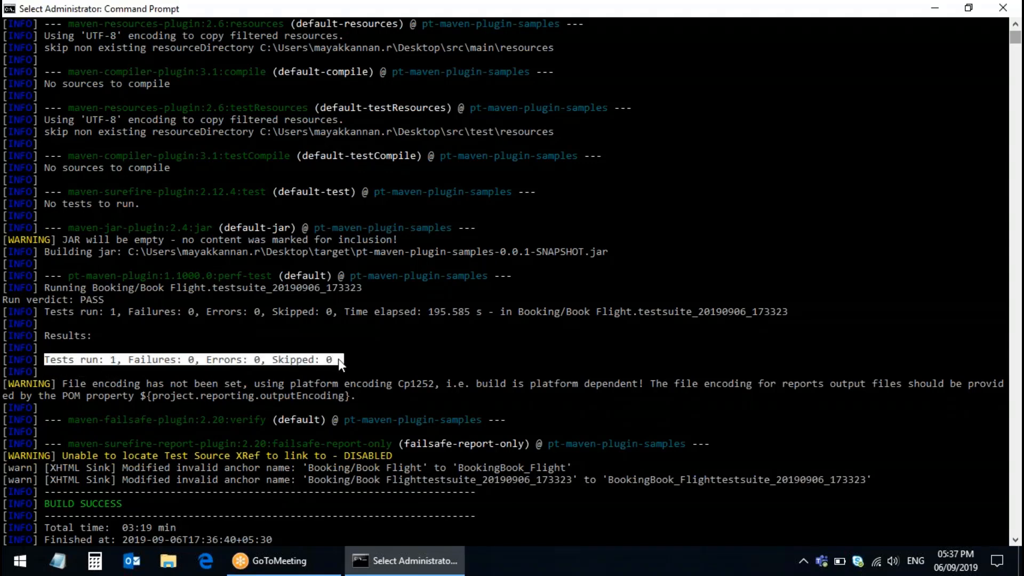
pyautogui.click(98, 369)
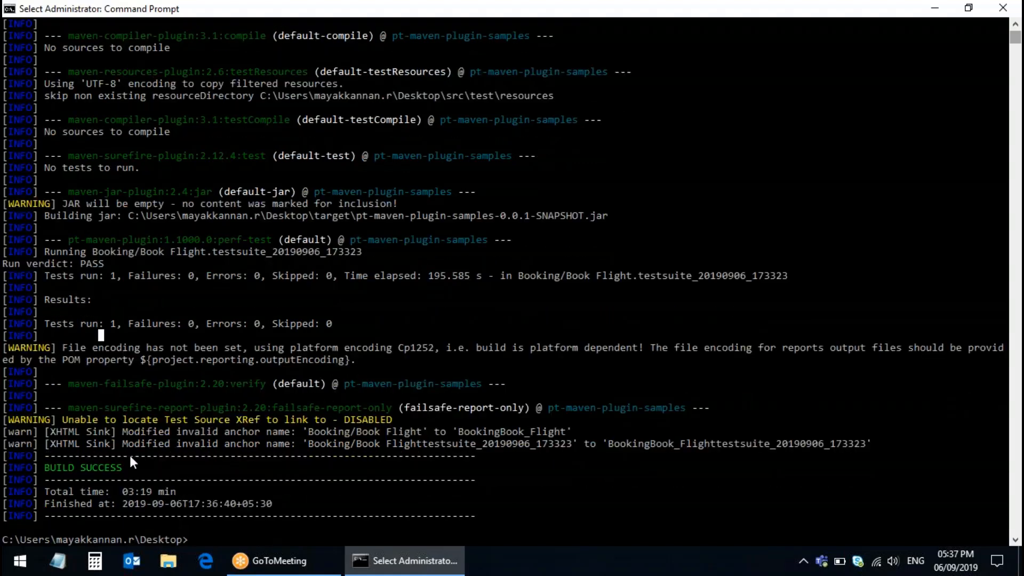
pyautogui.moveTo(43, 494); pyautogui.dragTo(177, 492)
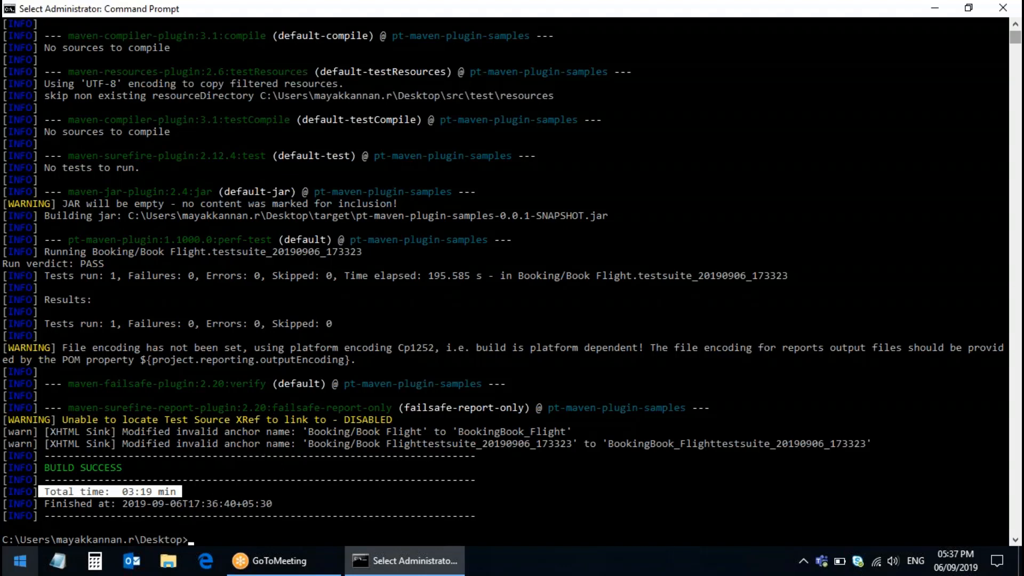
# Step: Switch to HCL OneTest UI and open the Book Flight [6 Sep, 2019 5:34:44 PM] report from the Booking project's Results
pyautogui.click(17, 572)
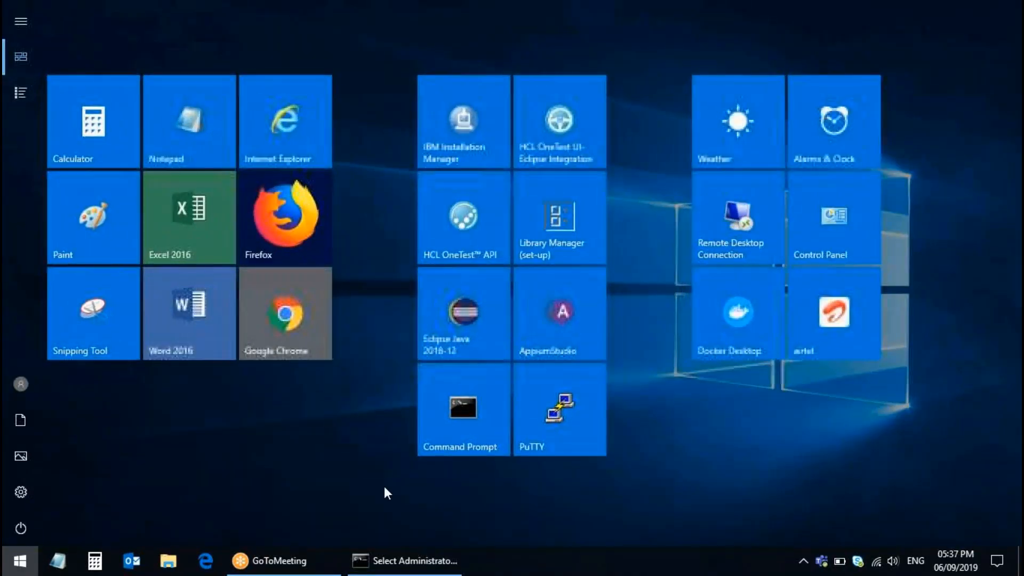
pyautogui.click(556, 152)
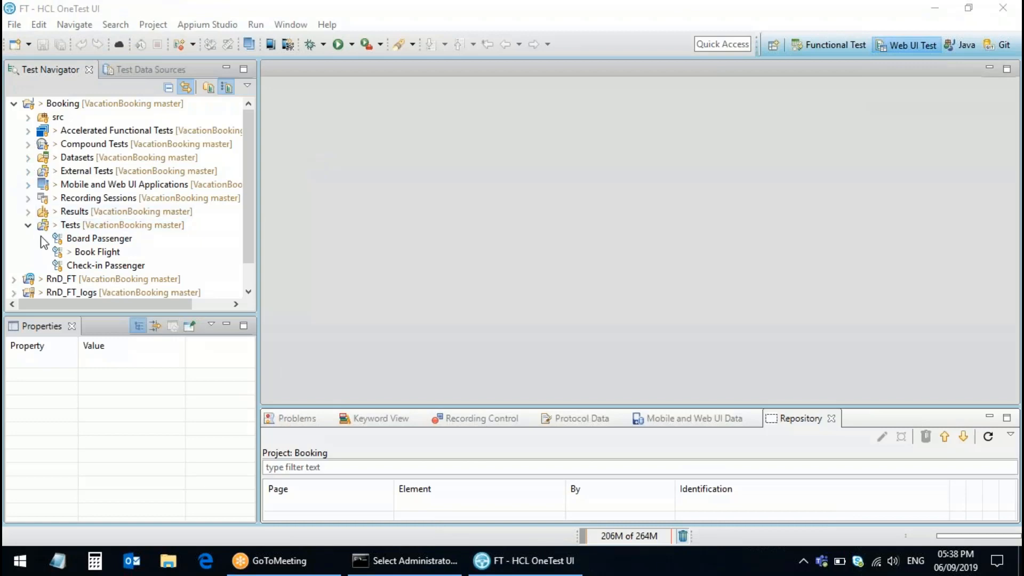
pyautogui.click(65, 104)
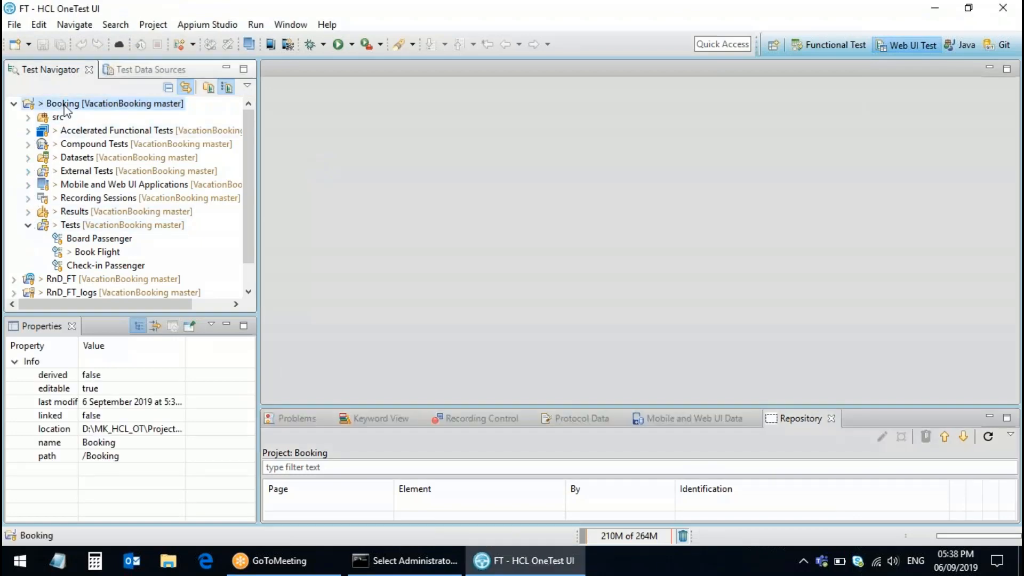
pyautogui.click(28, 212)
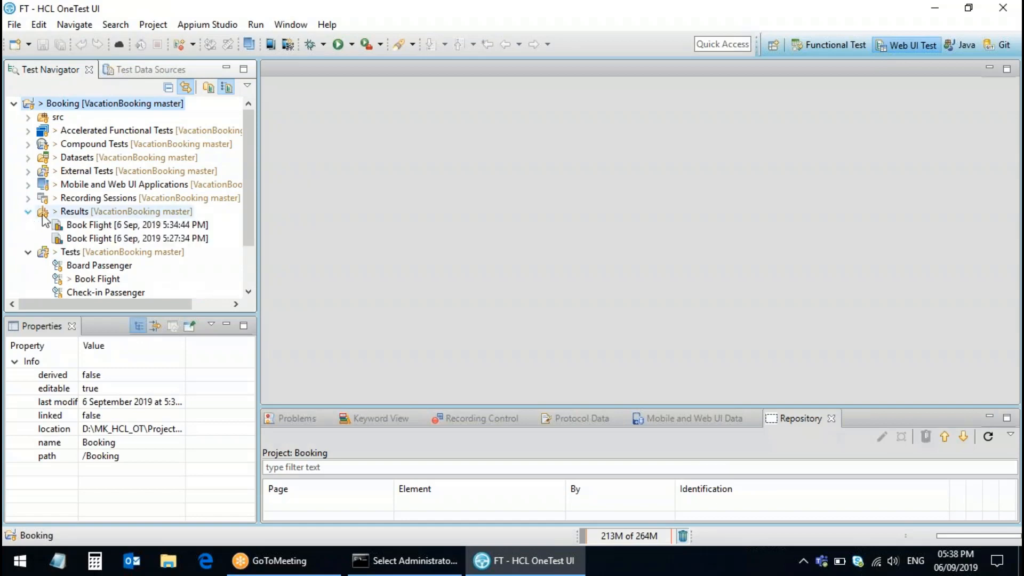
pyautogui.doubleClick(105, 228)
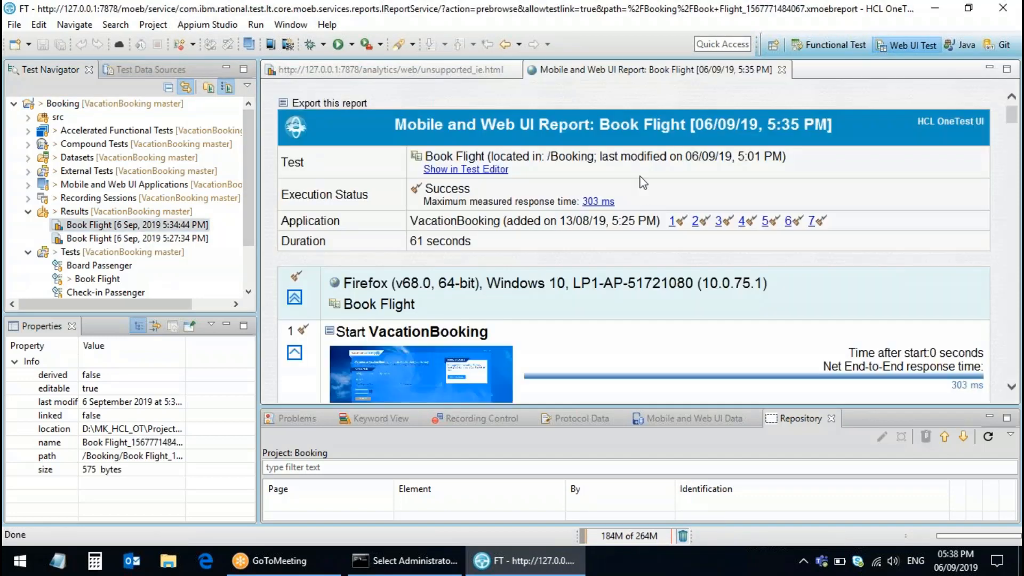
# Step: Maximize the Book Flight report and examine its browser and operating system details and the executed test steps with their screenshots and response times
pyautogui.doubleClick(629, 75)
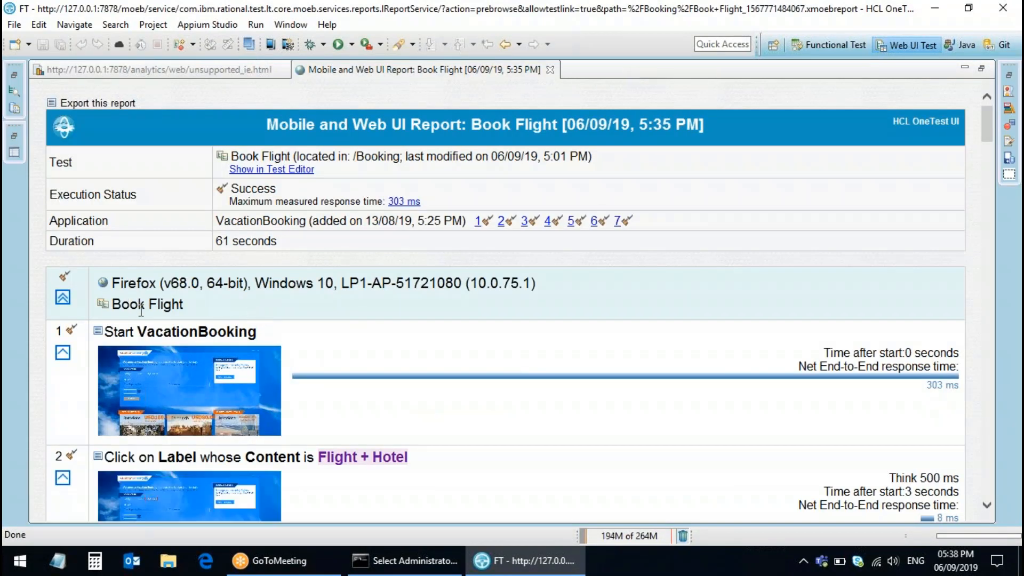
pyautogui.doubleClick(132, 283)
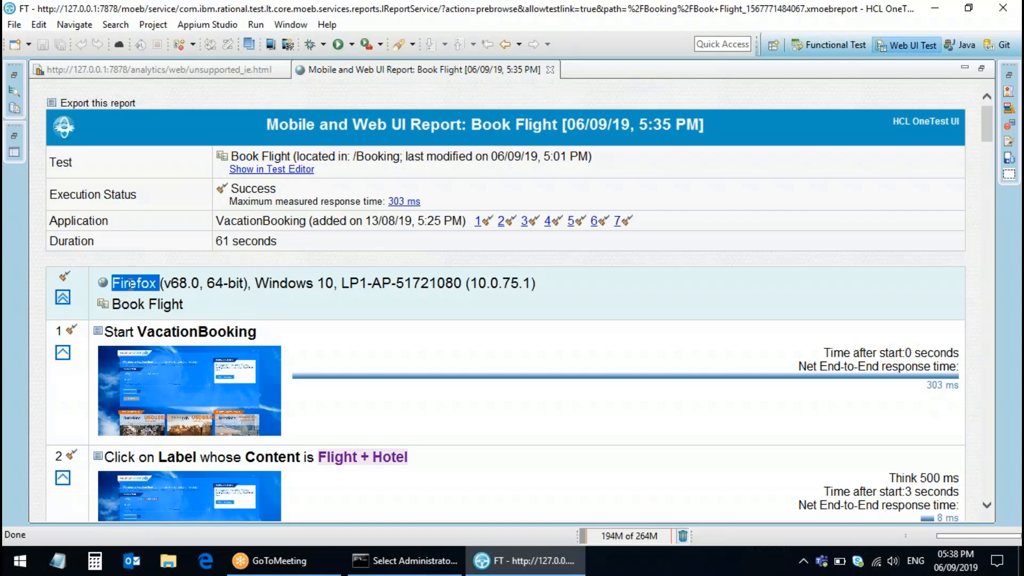
pyautogui.moveTo(255, 284); pyautogui.dragTo(311, 293)
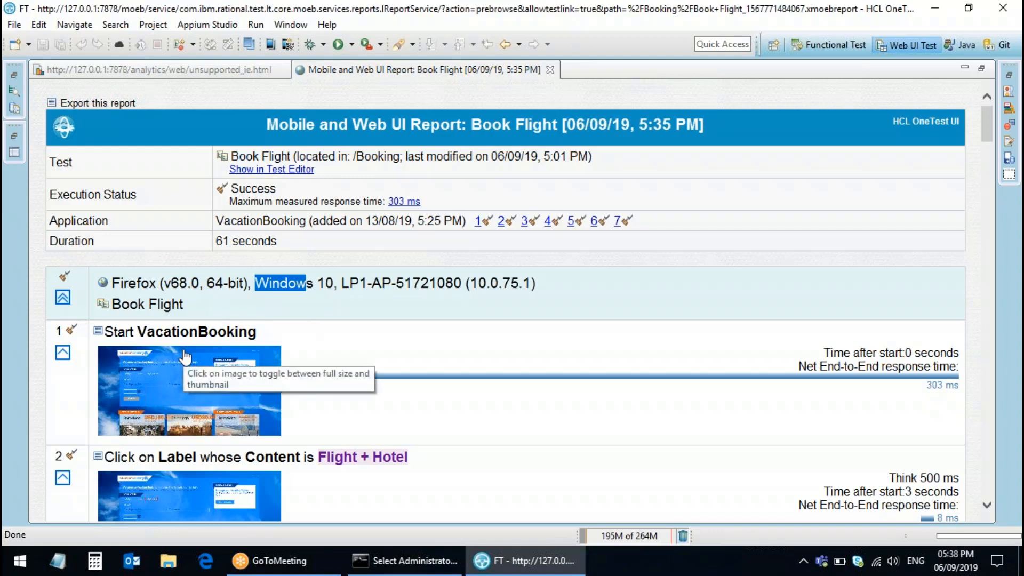
pyautogui.scroll(-3, 182, 355)
pyautogui.scroll(-10, 181, 355)
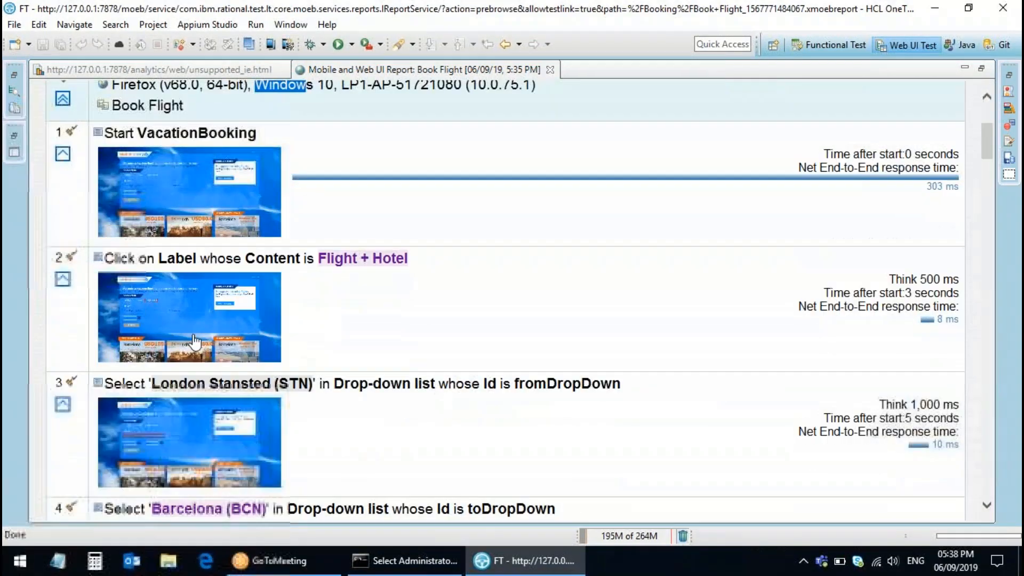
pyautogui.scroll(-20, 213, 395)
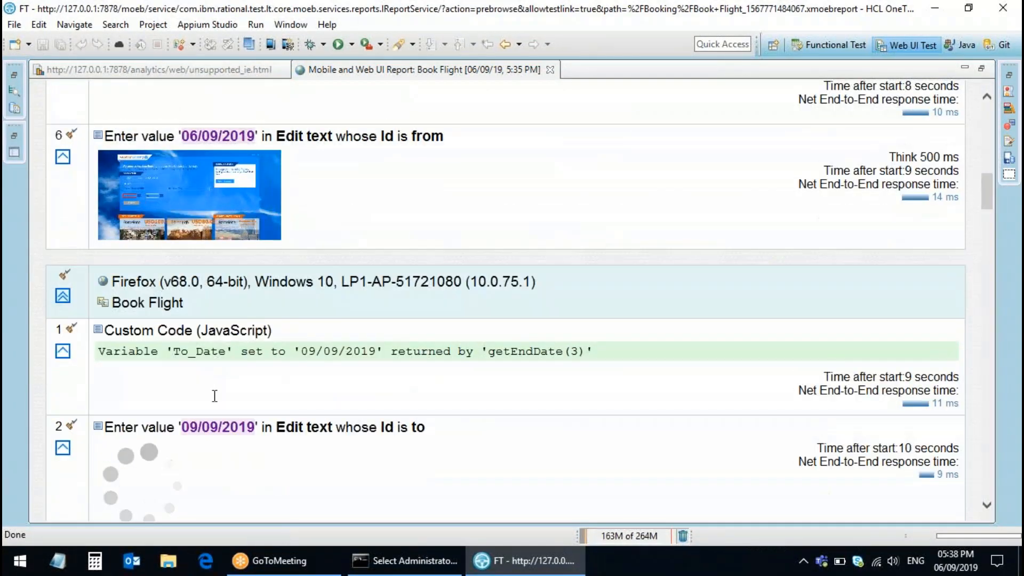
pyautogui.scroll(20, 221, 399)
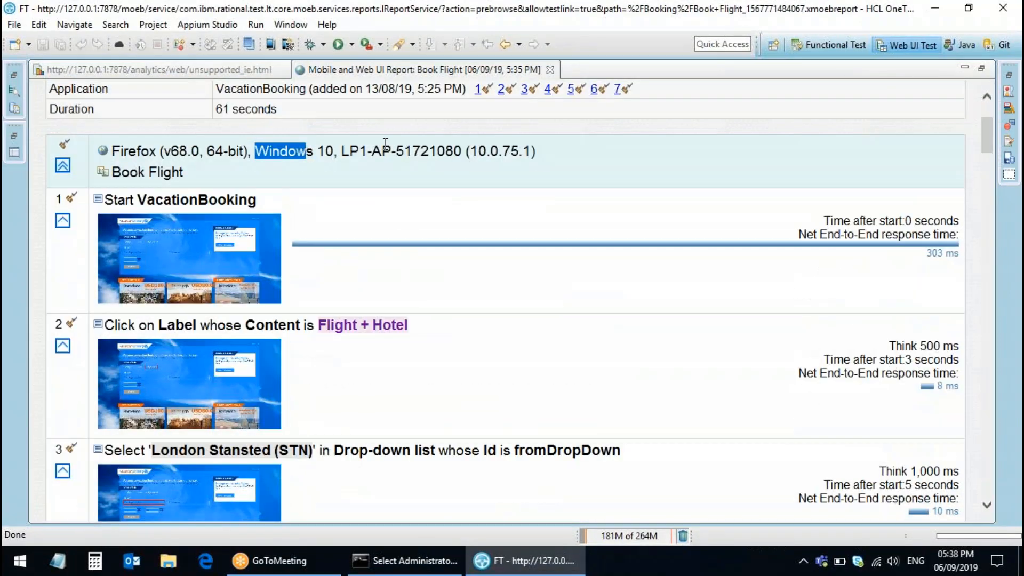
pyautogui.moveTo(390, 565)
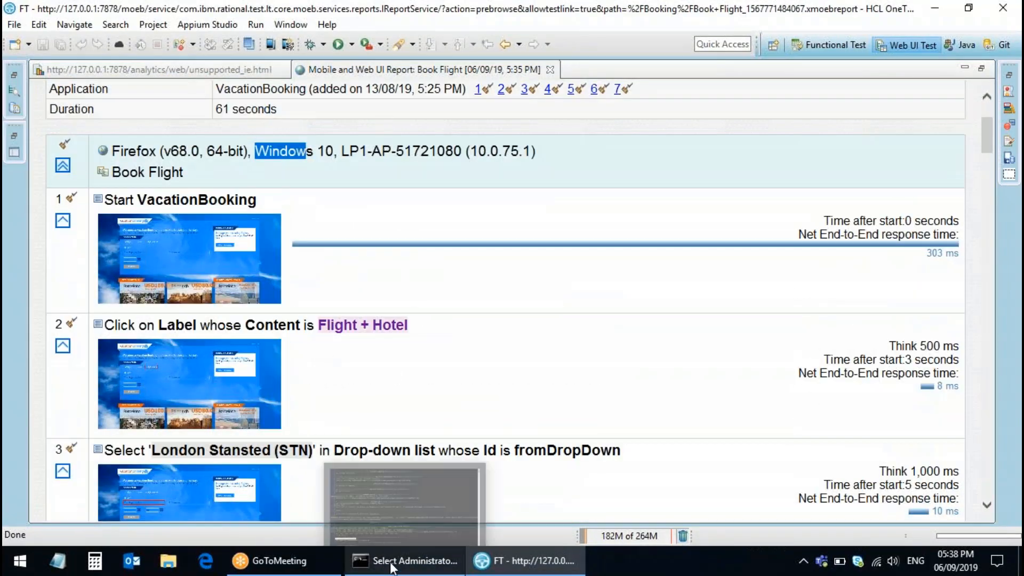
pyautogui.click(820, 507)
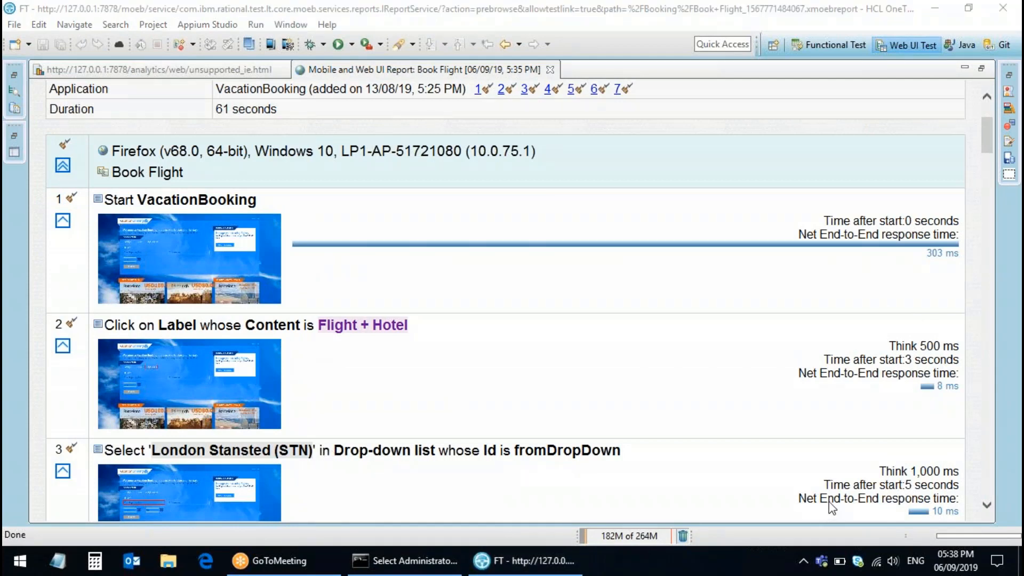